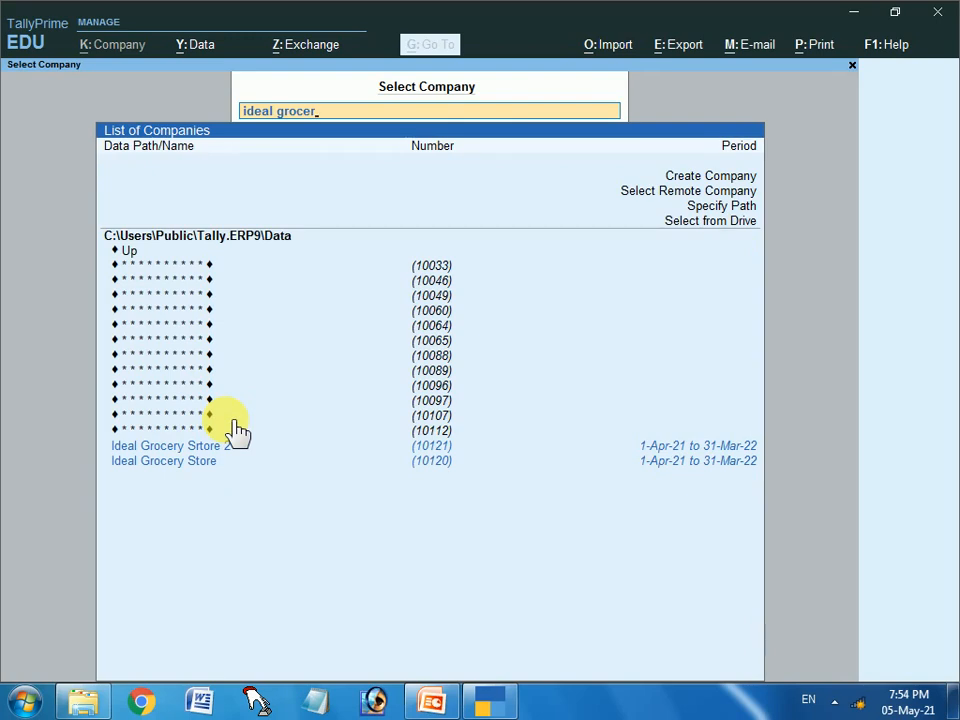
# Step: Open the company Ideal Grocery Store from the list of companies
pyautogui.write('y')
pyautogui.press('Return')
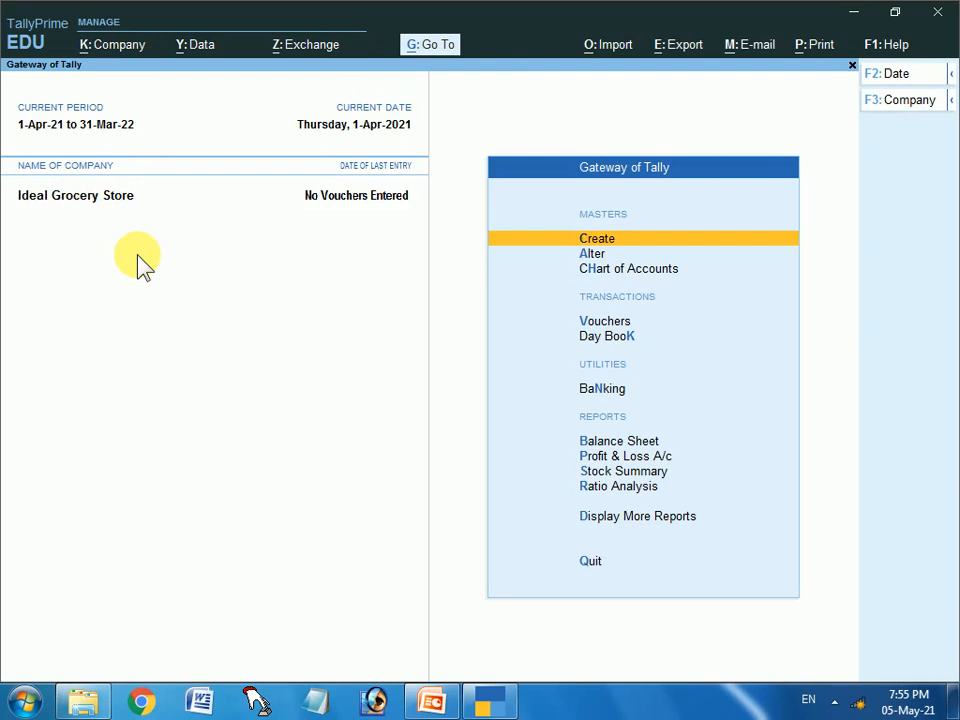
# Step: Switch to PowerPoint, review the slide on purchase and sales invoice requirements as a slide show, and return to TallyPrime
pyautogui.click(432, 703)
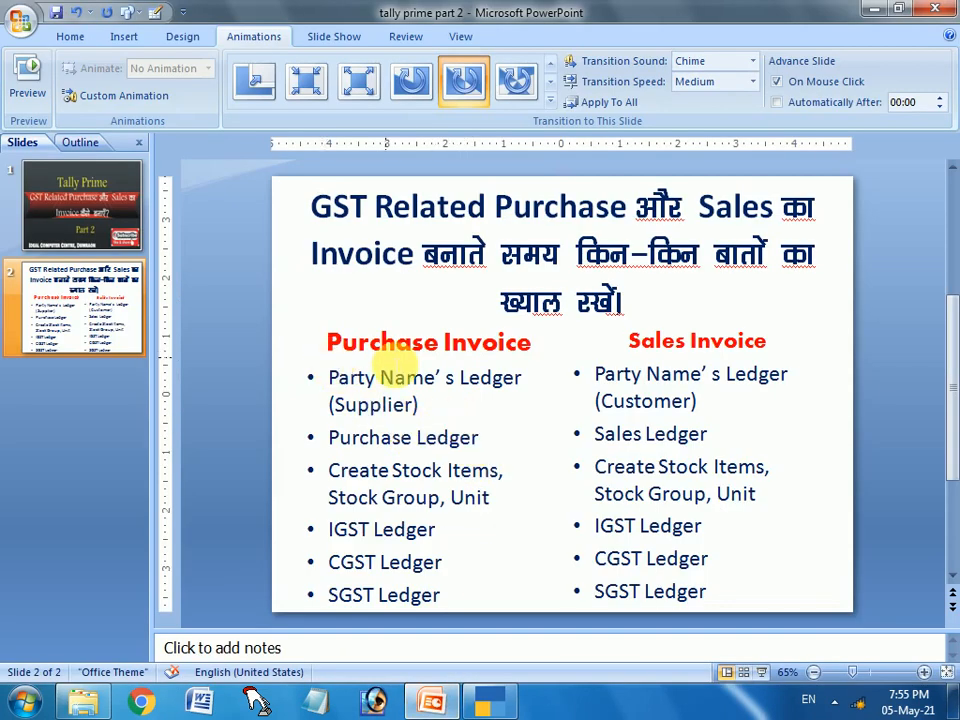
pyautogui.hotkey('shift', 'F5')
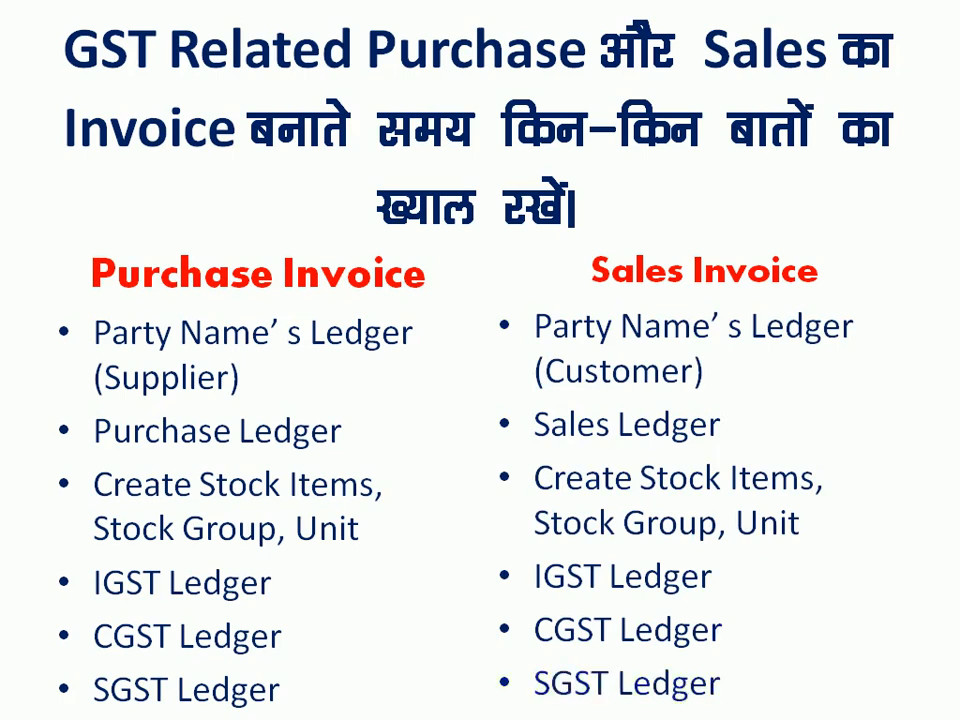
pyautogui.press('Right')
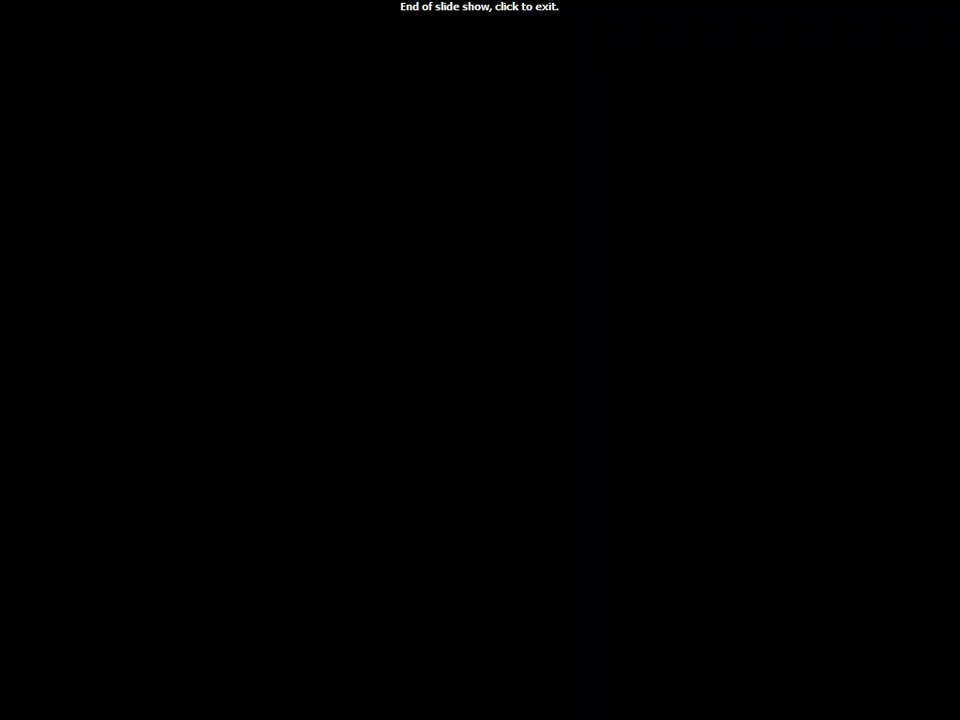
pyautogui.click(422, 392)
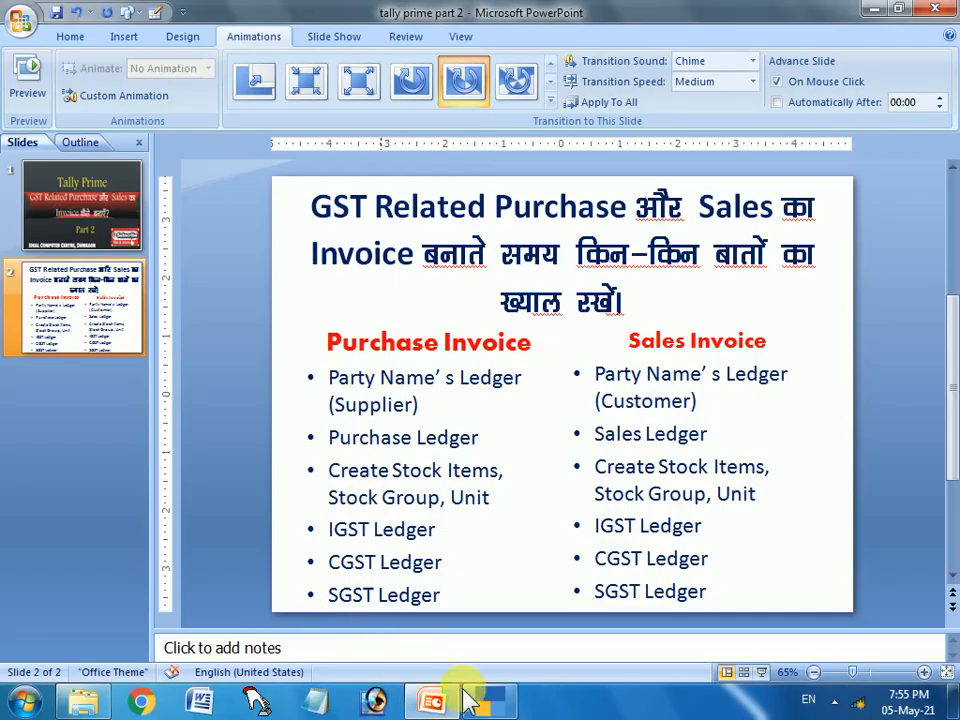
pyautogui.click(484, 706)
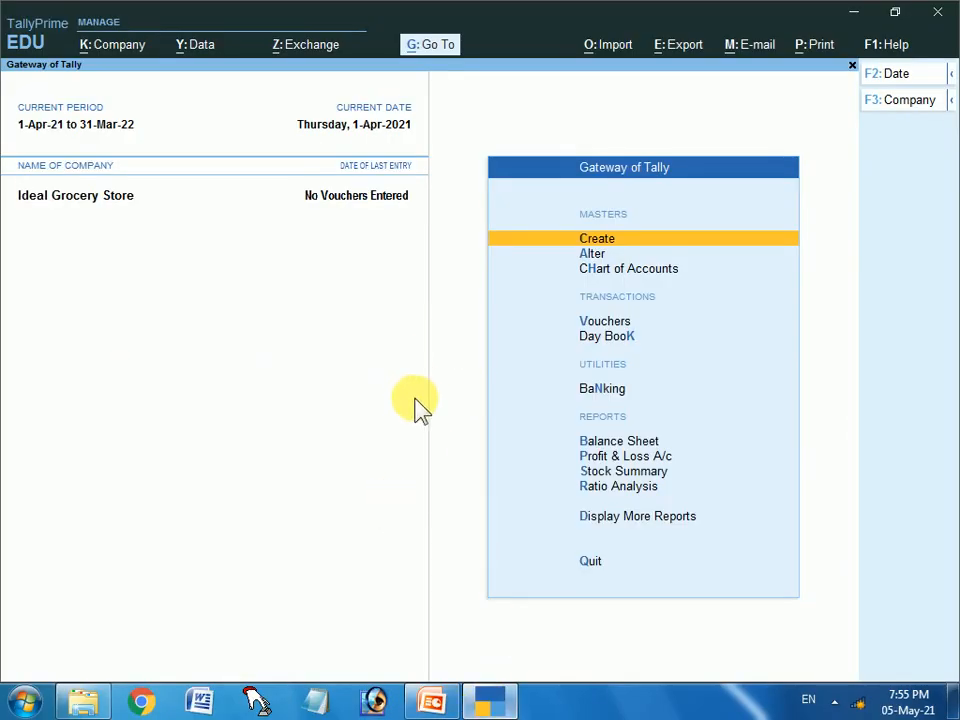
# Step: Examine the accounting and inventory master types available for creation, including Ledger, Stock Item and Unit
pyautogui.press('Down')
pyautogui.press('Up')
pyautogui.press('Down')
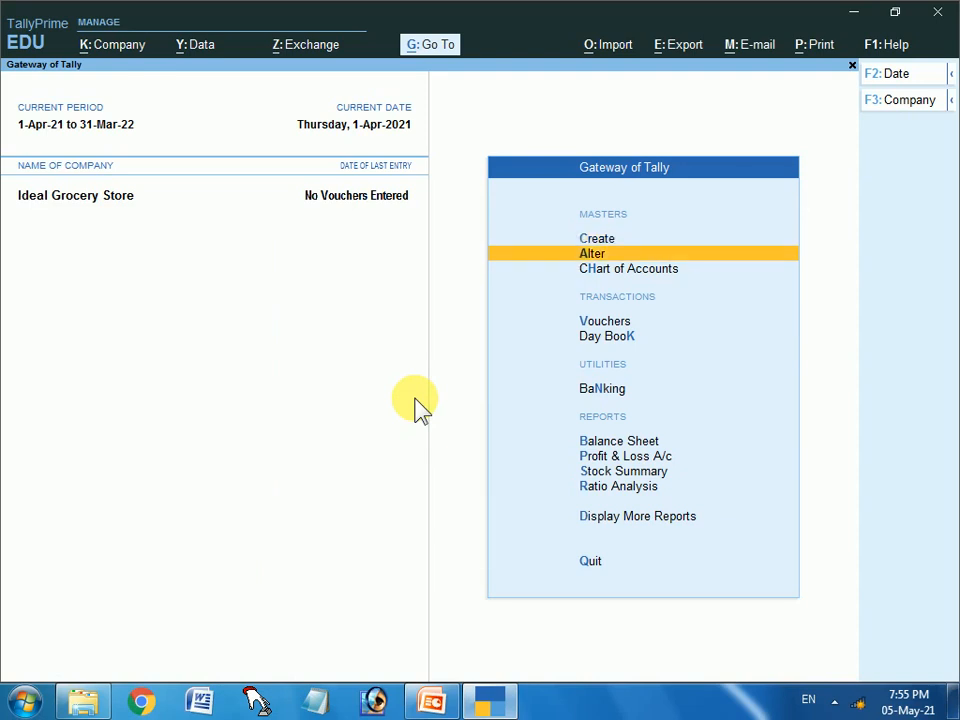
pyautogui.press('Up')
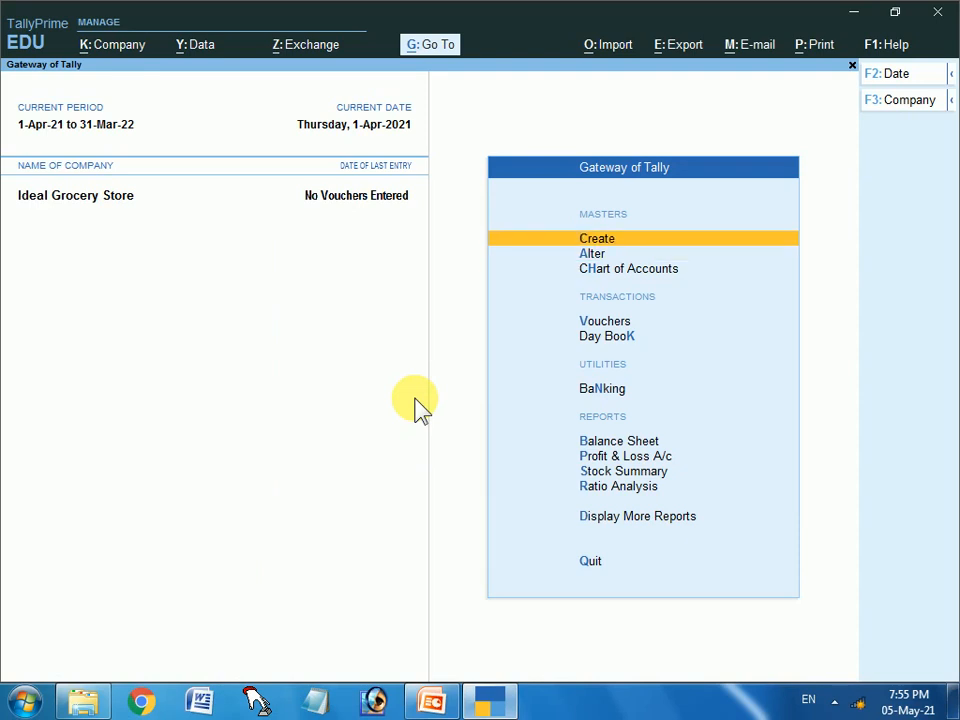
pyautogui.press('Return')
pyautogui.press('Down')
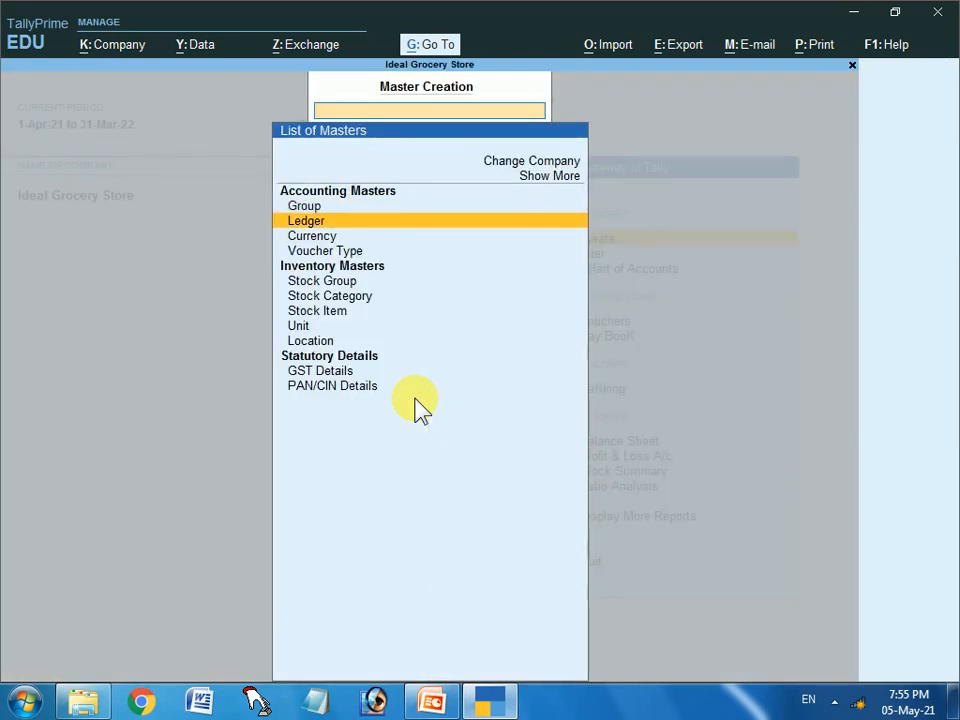
pyautogui.press('Down')
pyautogui.press('Down')
pyautogui.press('Down')
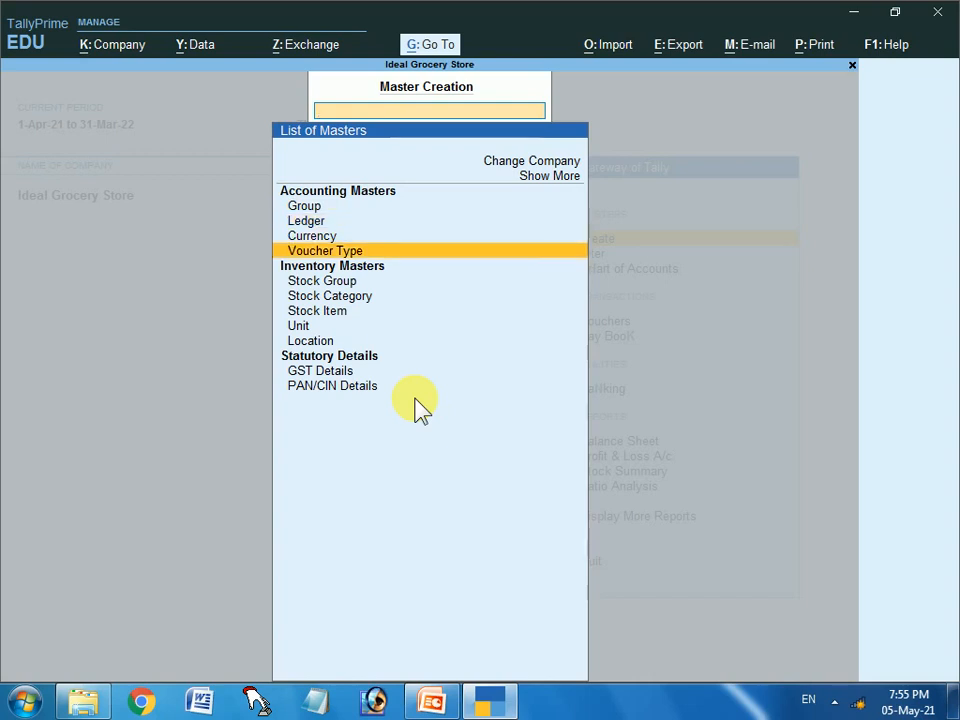
pyautogui.press('Down')
pyautogui.press('Down')
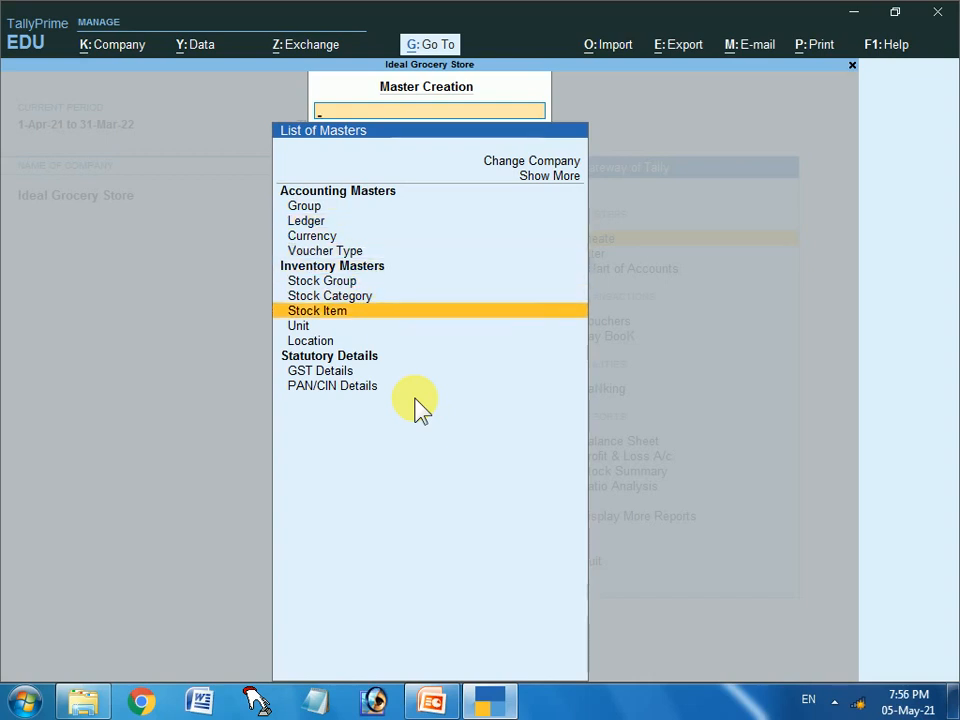
pyautogui.press('Down')
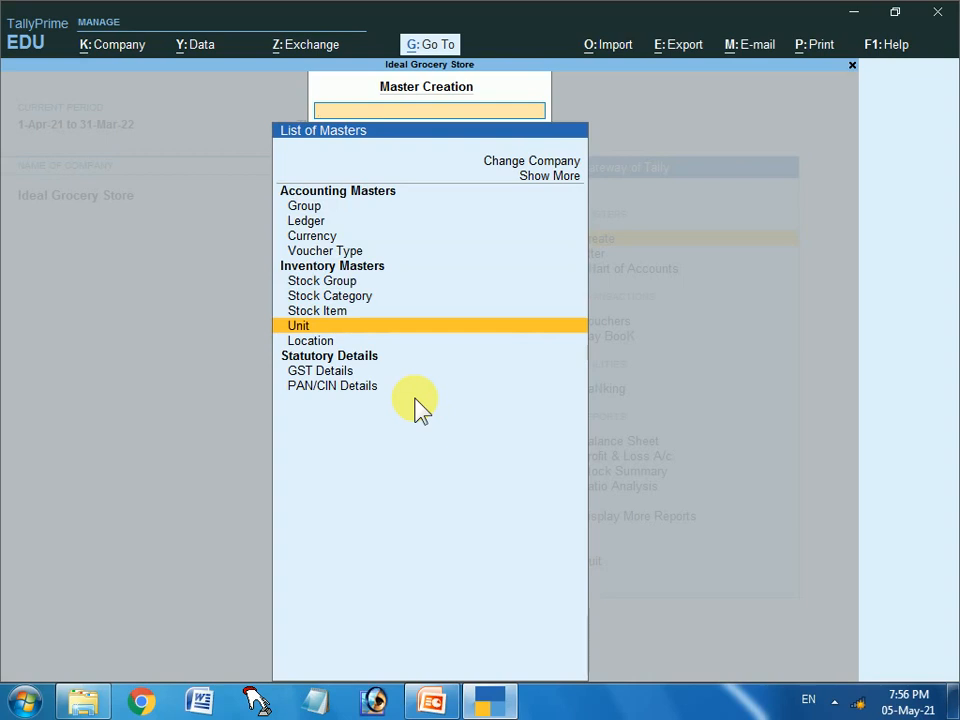
pyautogui.press('Escape')
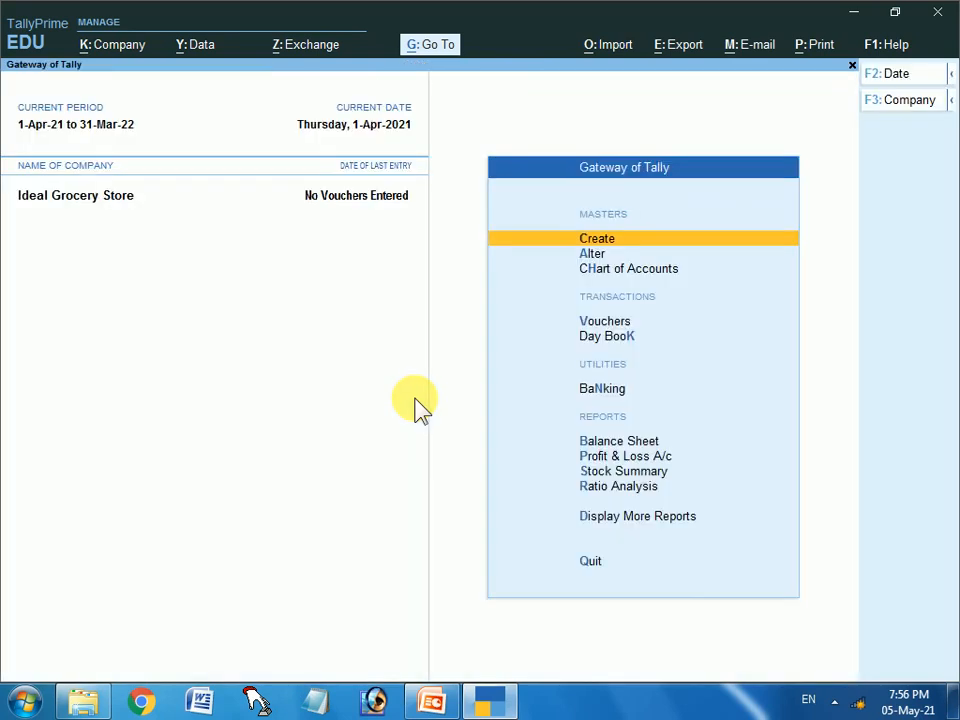
# Step: Start a new Purchase voucher for Ideal Grocery Store
pyautogui.press('Down')
pyautogui.press('Down')
pyautogui.press('Down')
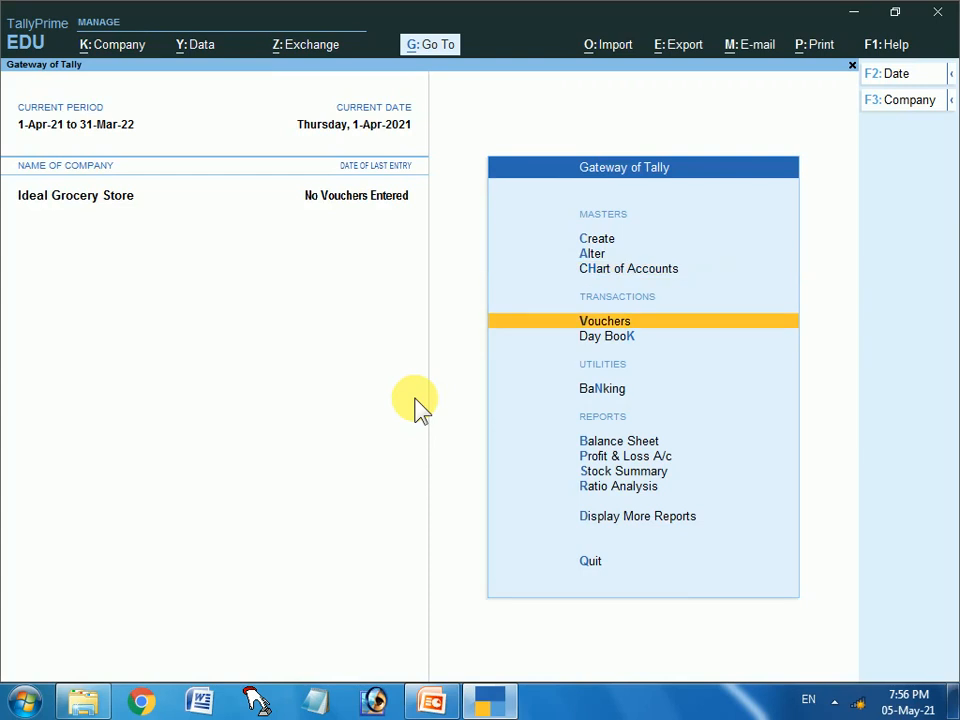
pyautogui.press('Return')
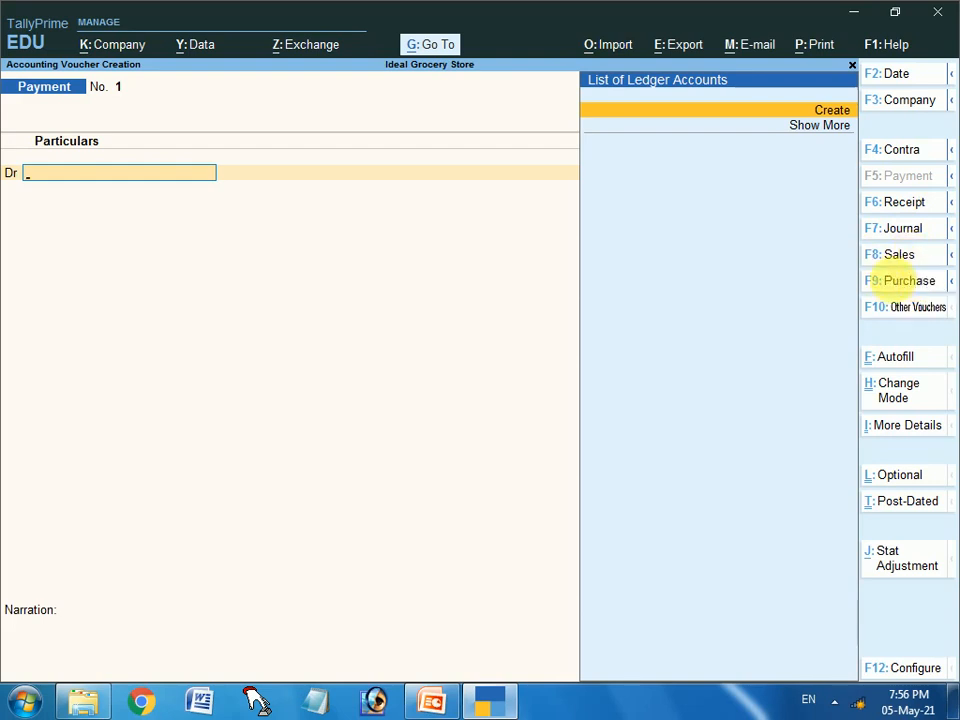
pyautogui.click(908, 281)
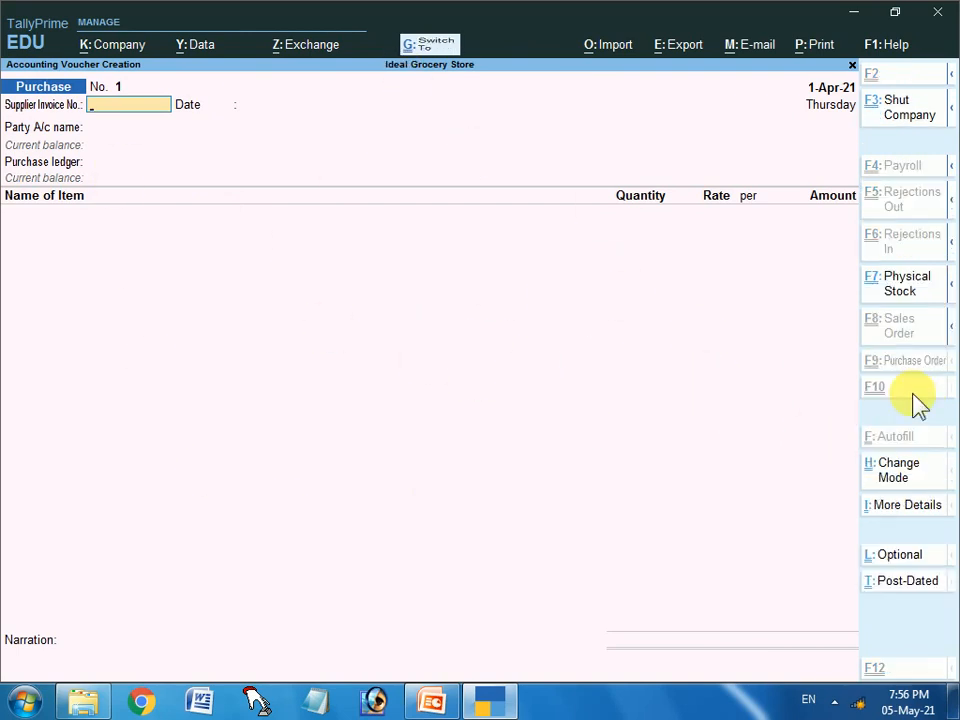
# Step: Switch the purchase voucher to Accounting Invoice mode and return it to Item Invoice mode
pyautogui.hotkey('ctrl', 'h')
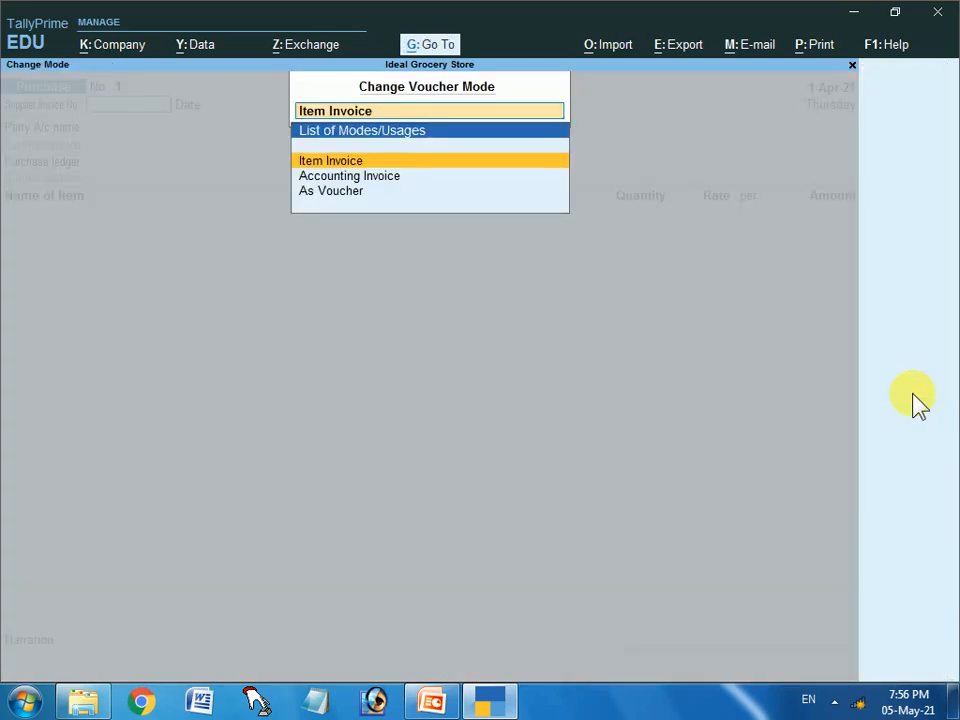
pyautogui.press('Down')
pyautogui.press('Up')
pyautogui.press('Down')
pyautogui.press('Up')
pyautogui.press('Down')
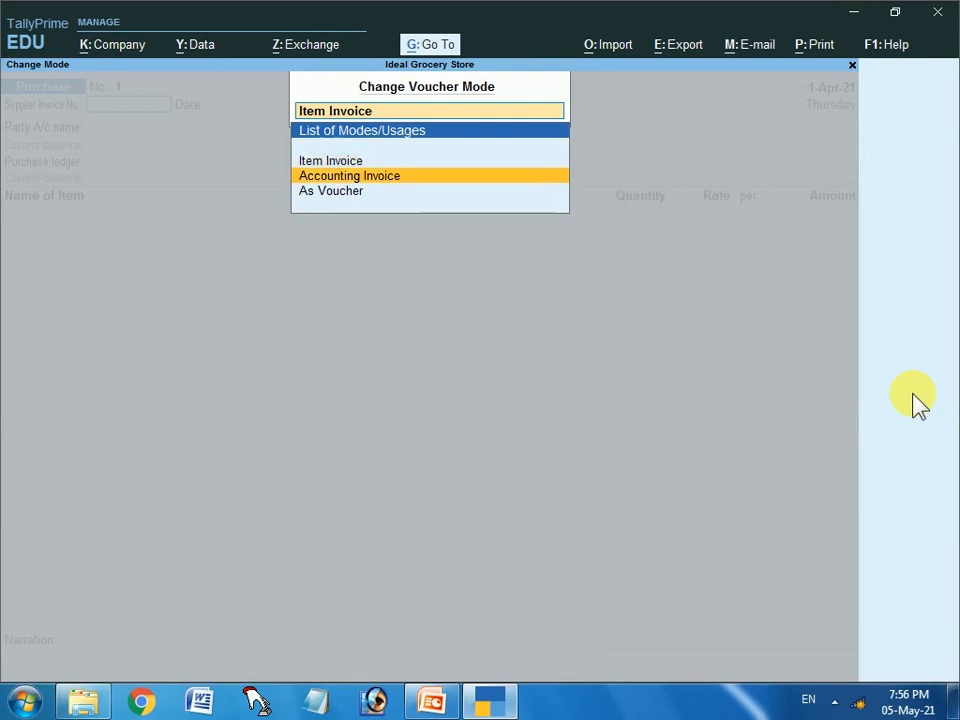
pyautogui.press('Return')
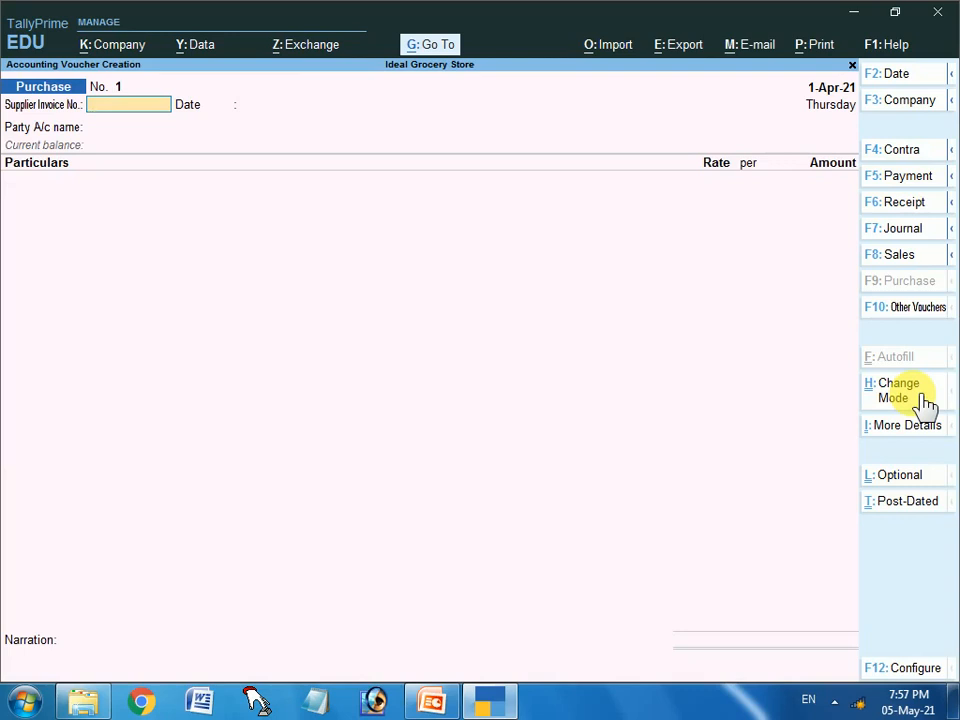
pyautogui.hotkey('ctrl', 'h')
pyautogui.press('Up')
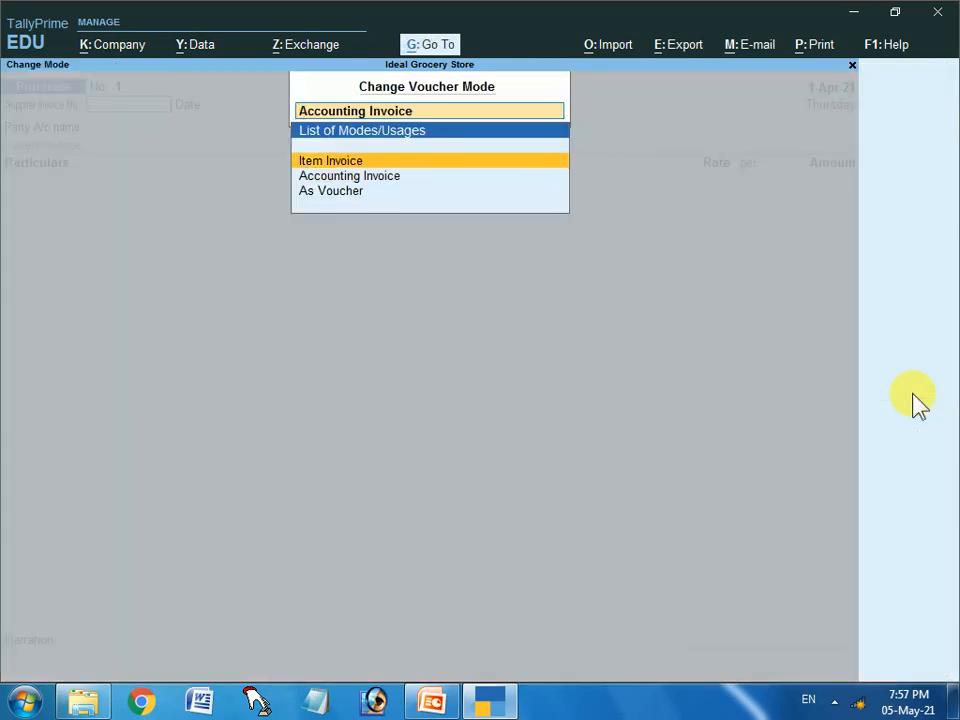
pyautogui.press('Return')
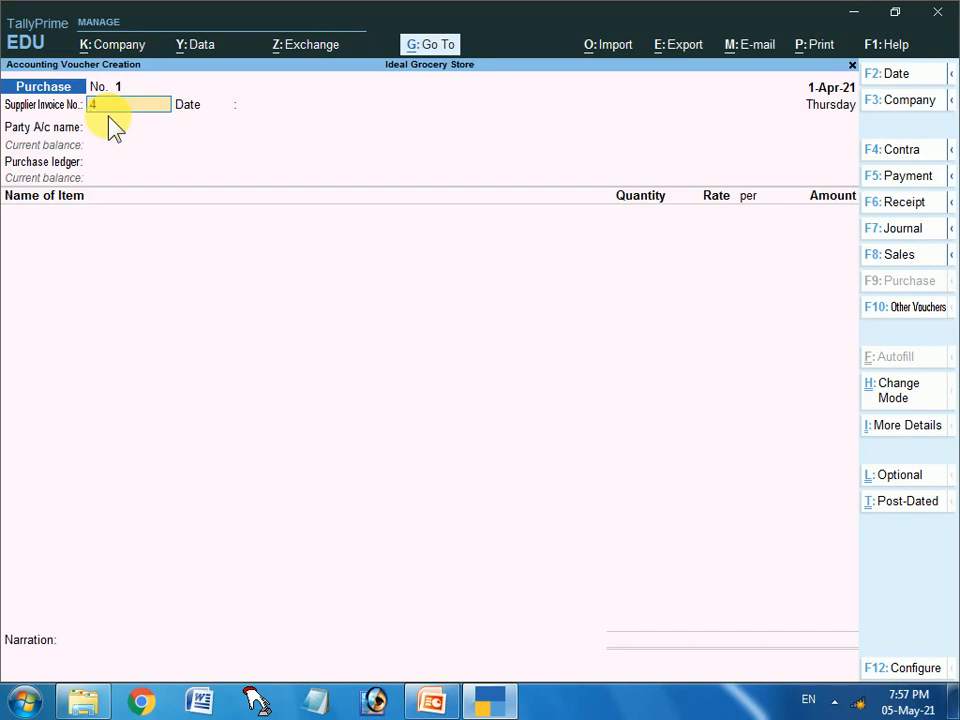
# Step: Enter 456 as the supplier invoice number and accept 1-Apr-21 as its date
pyautogui.press('Return')
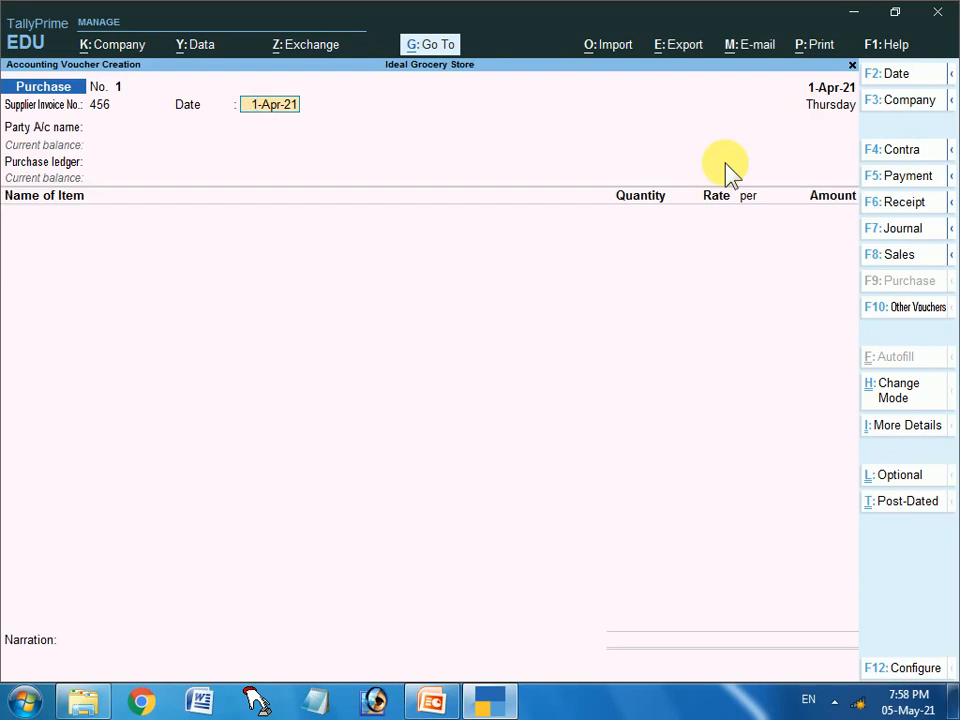
pyautogui.press('Return')
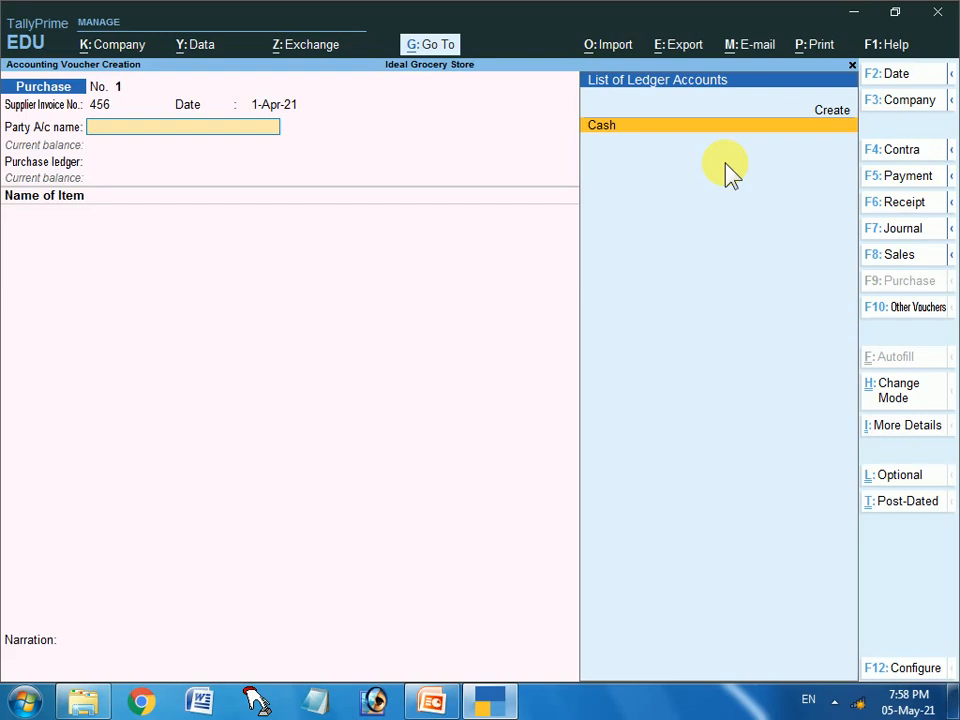
pyautogui.press('Up')
pyautogui.press('Down')
pyautogui.press('Up')
pyautogui.press('Down')
pyautogui.press('Up')
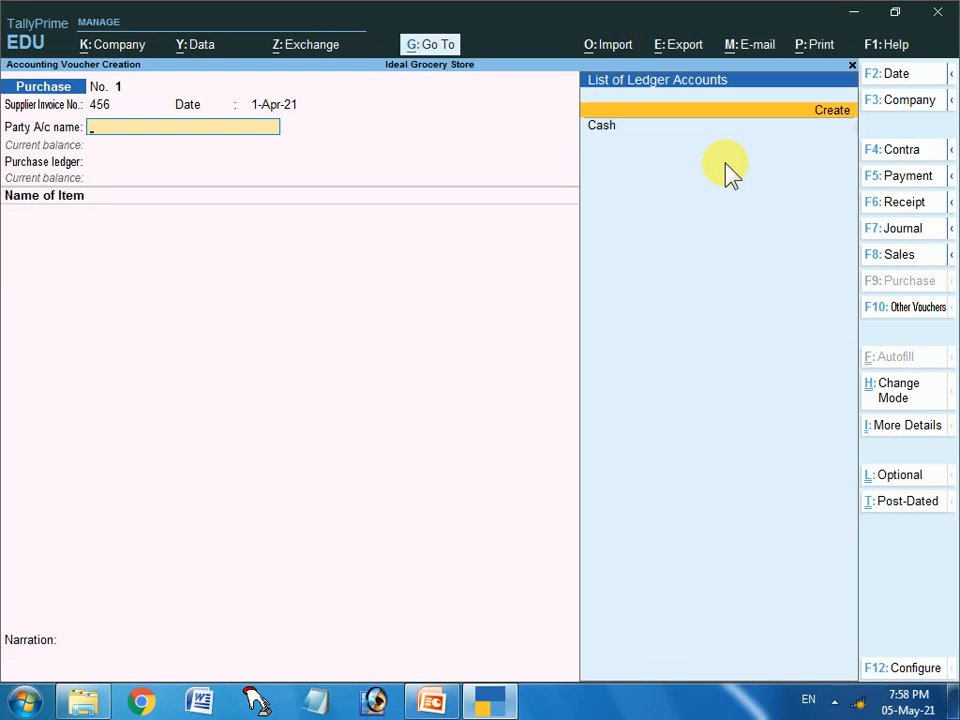
pyautogui.press('Down')
pyautogui.press('Up')
pyautogui.press('Down')
pyautogui.press('Up')
pyautogui.press('Down')
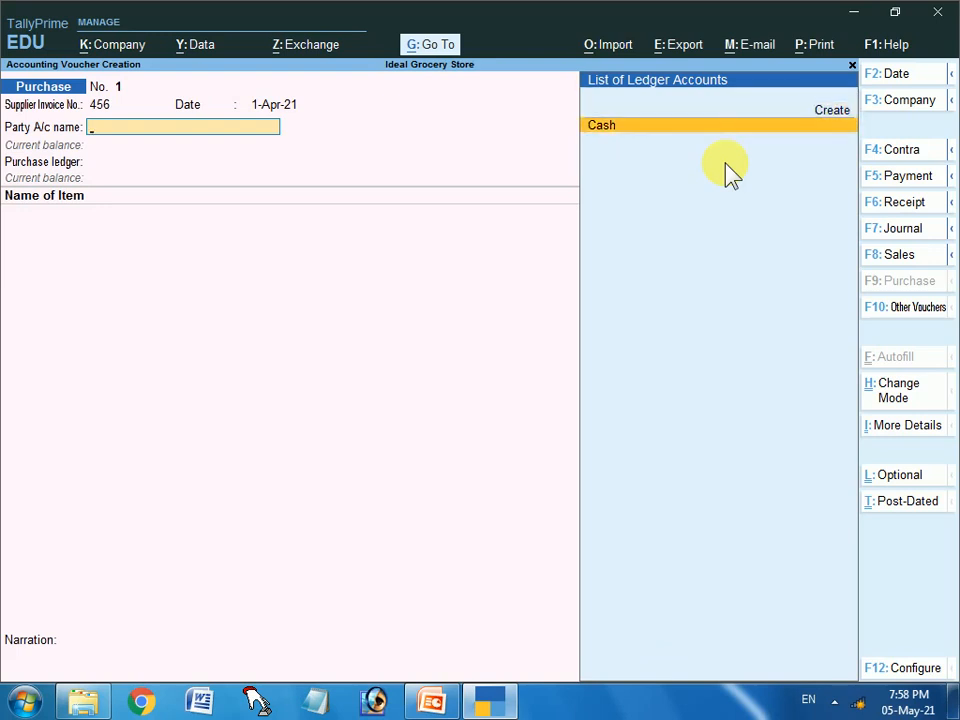
pyautogui.press('Up')
pyautogui.press('Down')
pyautogui.press('Up')
pyautogui.press('Down')
pyautogui.press('Up')
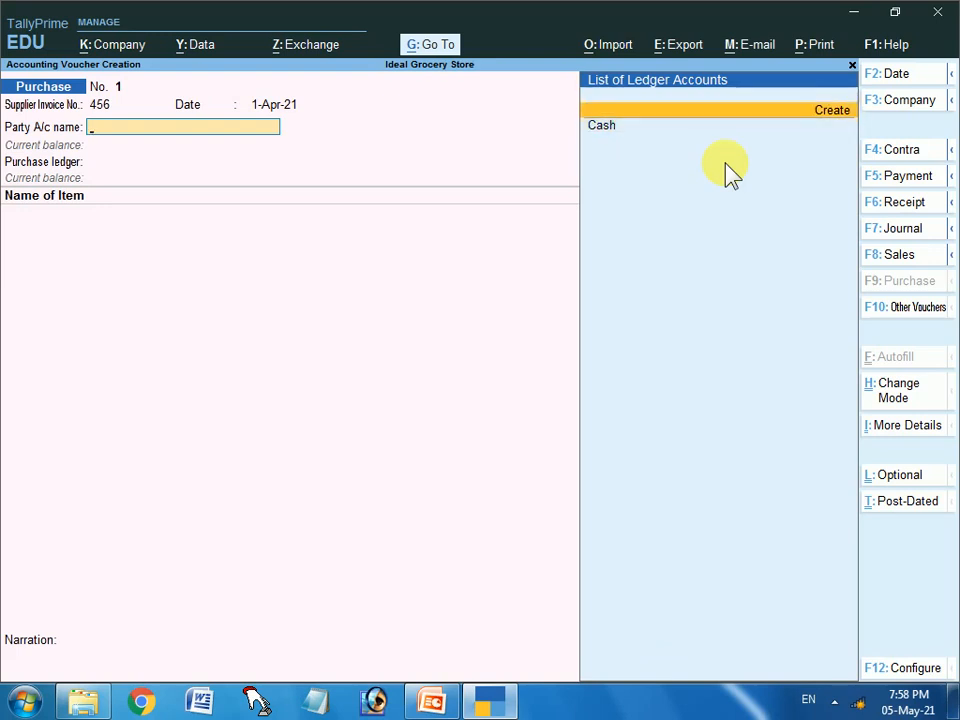
pyautogui.press('Down')
pyautogui.press('Up')
pyautogui.press('Down')
pyautogui.press('Up')
pyautogui.press('Down')
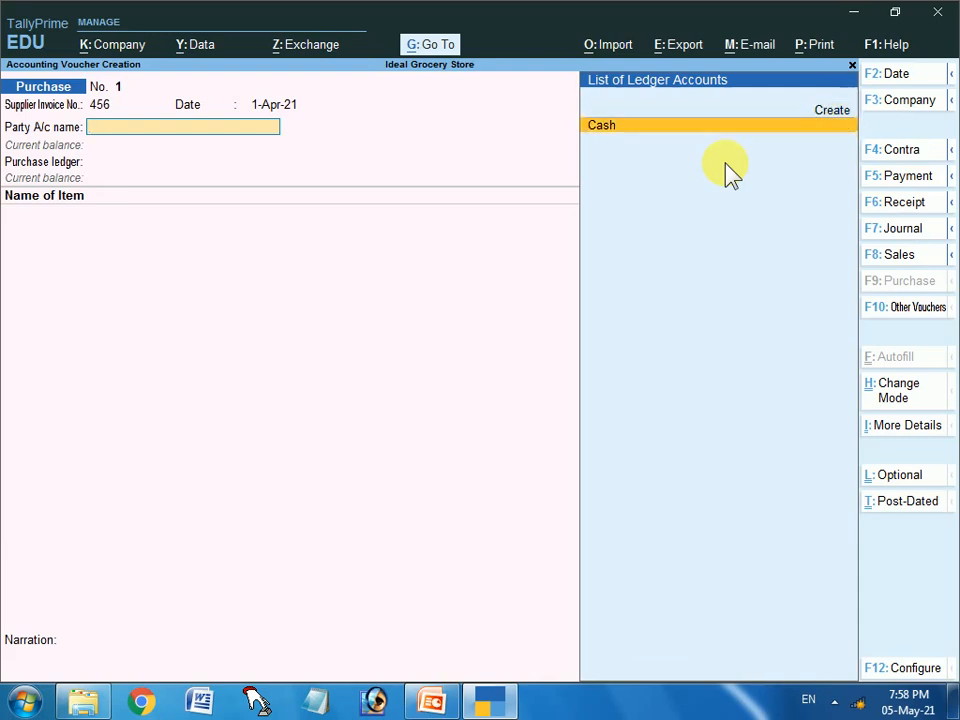
pyautogui.press('Up')
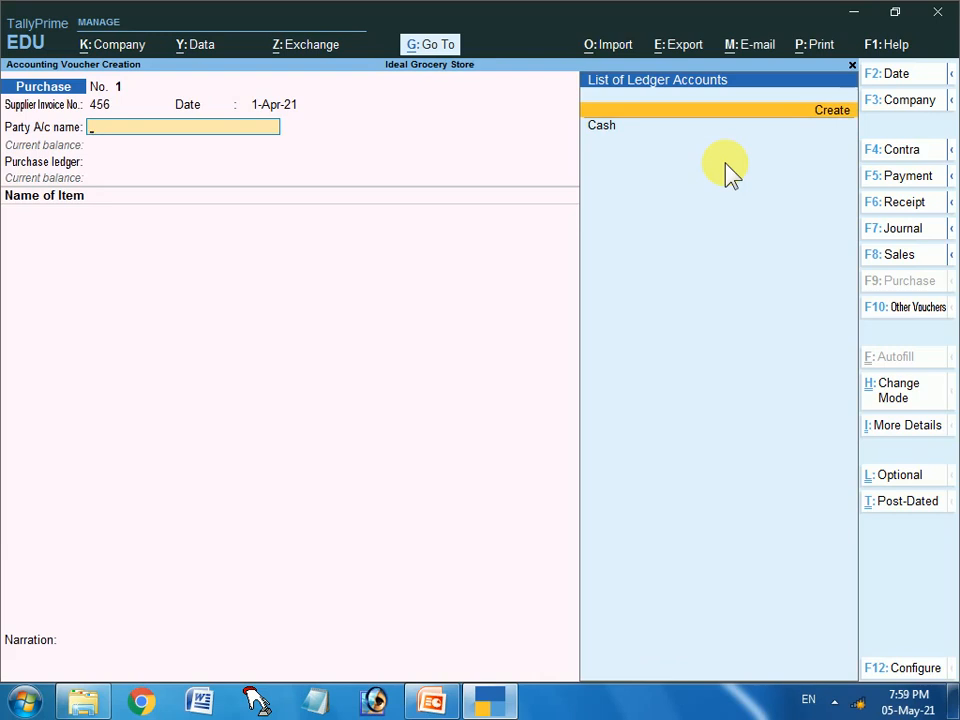
# Step: Start a new party ledger from the voucher, name it Verma Enterprises and place it under Sundry Creditors
pyautogui.hotkey('alt', 'c')
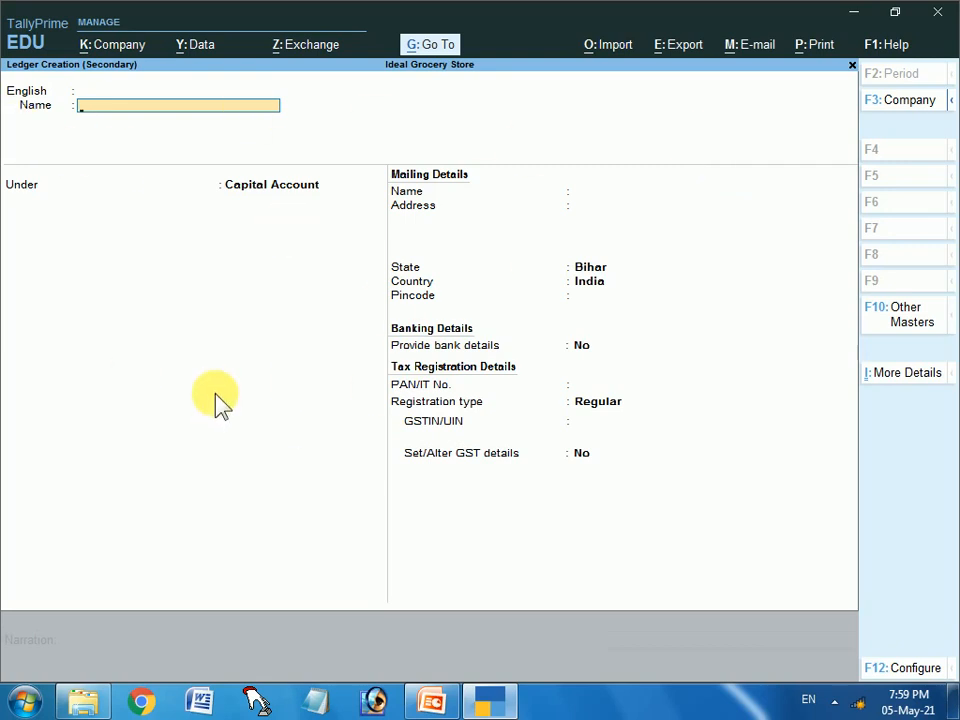
pyautogui.write('Verma Enterprises')
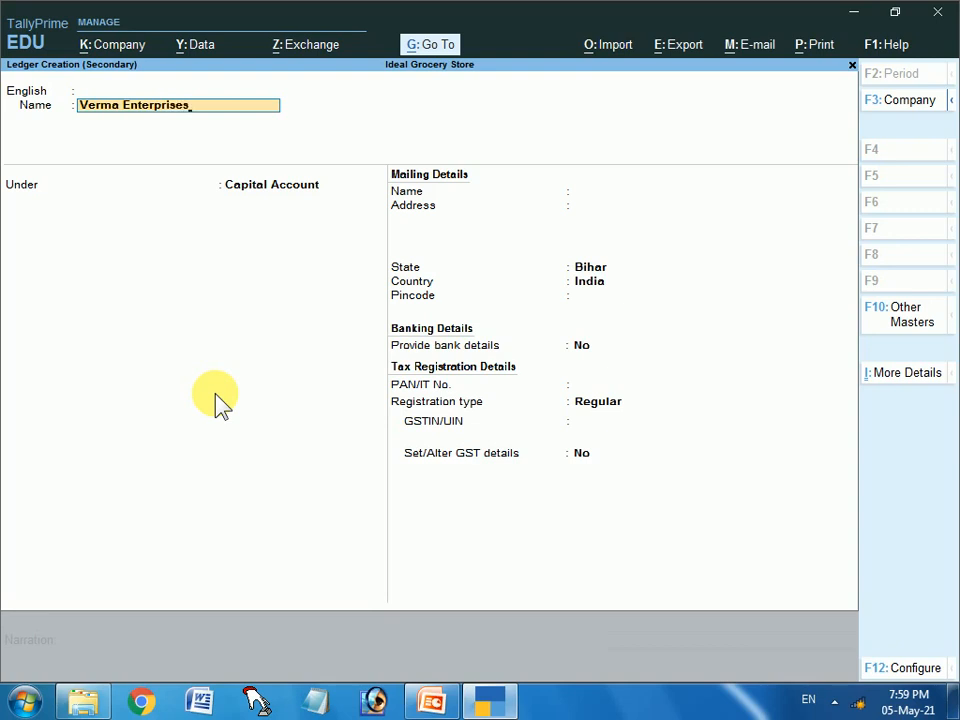
pyautogui.press('Return')
pyautogui.press('Return')
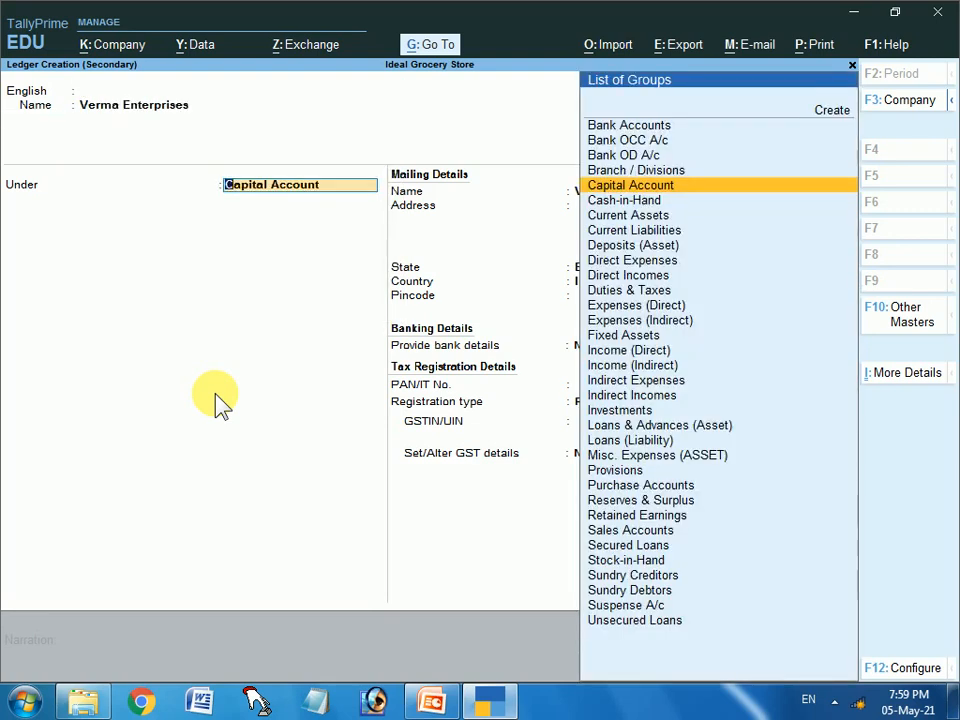
pyautogui.write('S')
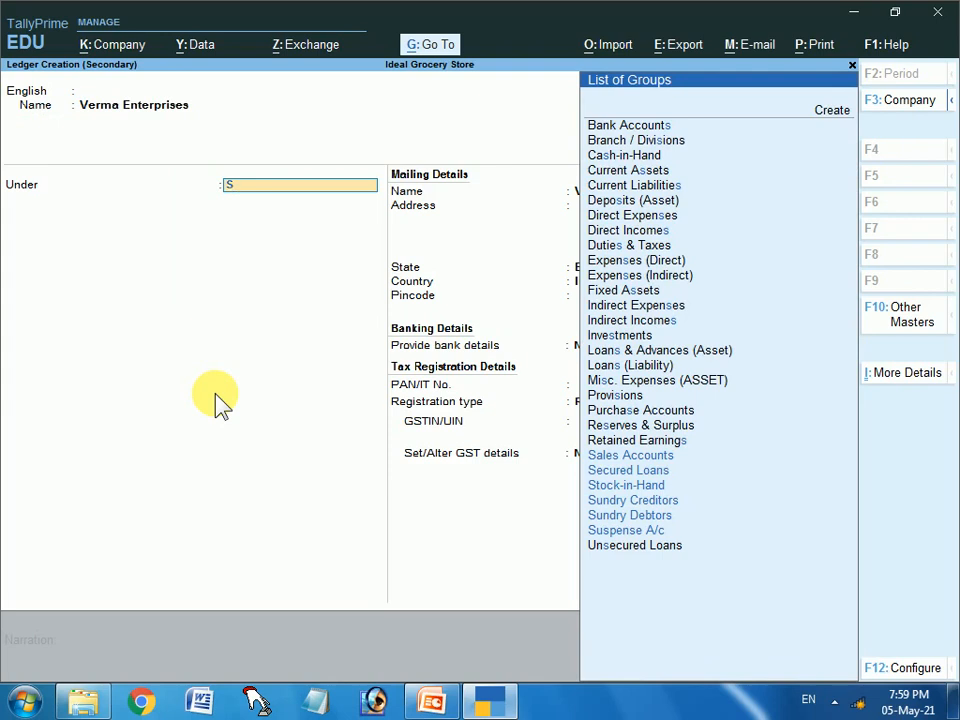
pyautogui.press('Down')
pyautogui.press('Down')
pyautogui.press('Down')
pyautogui.press('Down')
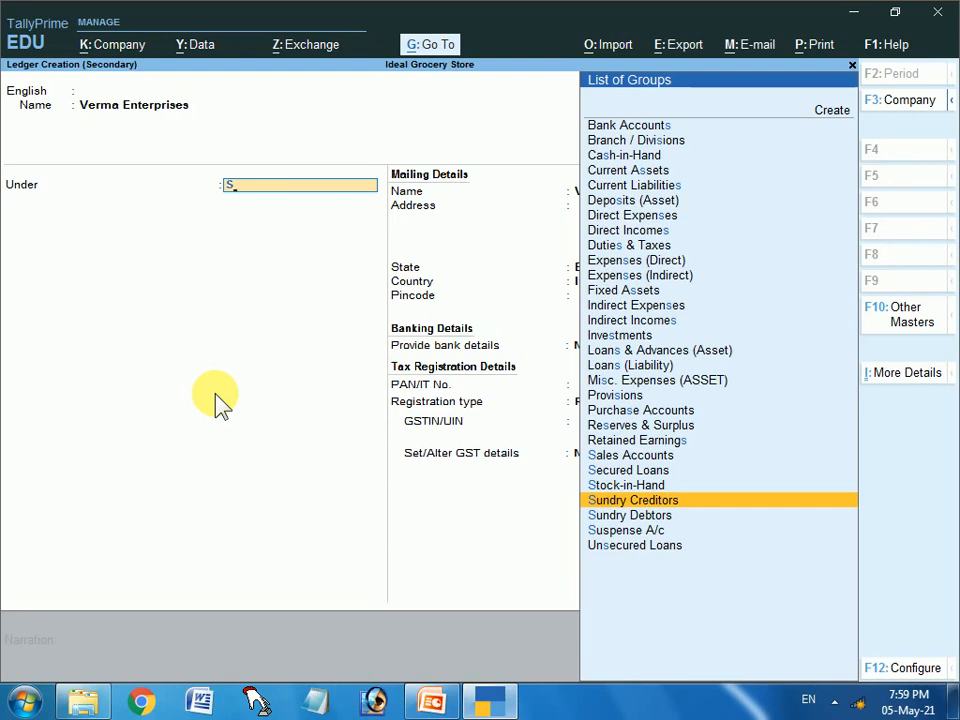
pyautogui.press('Return')
# Step: Keep bill-by-bill balances at Yes, the default credit period blank, the credit-days check at No, and Verma Enterprises as mailing name
pyautogui.press('Return')
pyautogui.press('Return')
pyautogui.press('Return')
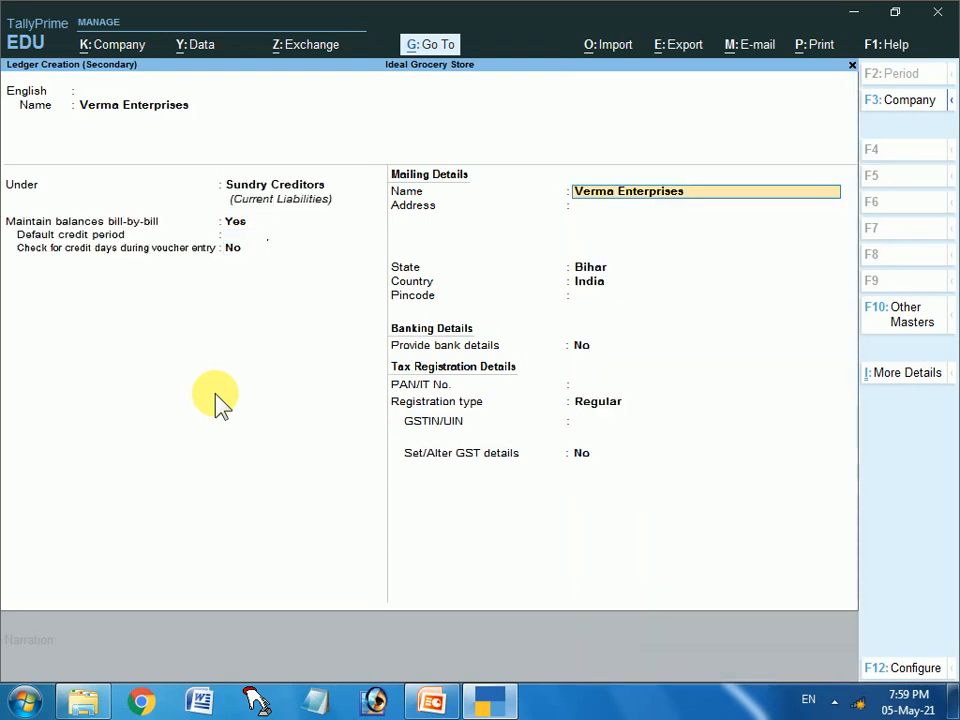
pyautogui.press('Return')
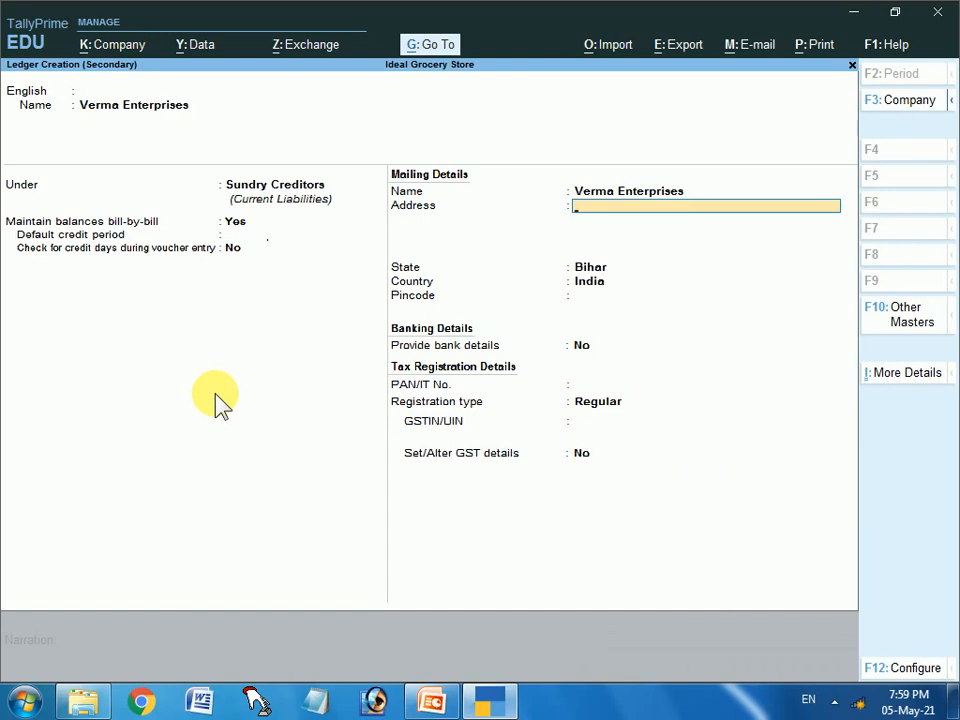
# Step: Enter Patna as the ledger's address, keep Bihar and India, leave pincode and PAN blank, and provide no bank details
pyautogui.write('Patna')
pyautogui.press('Return')
pyautogui.press('Return')
pyautogui.press('Return')
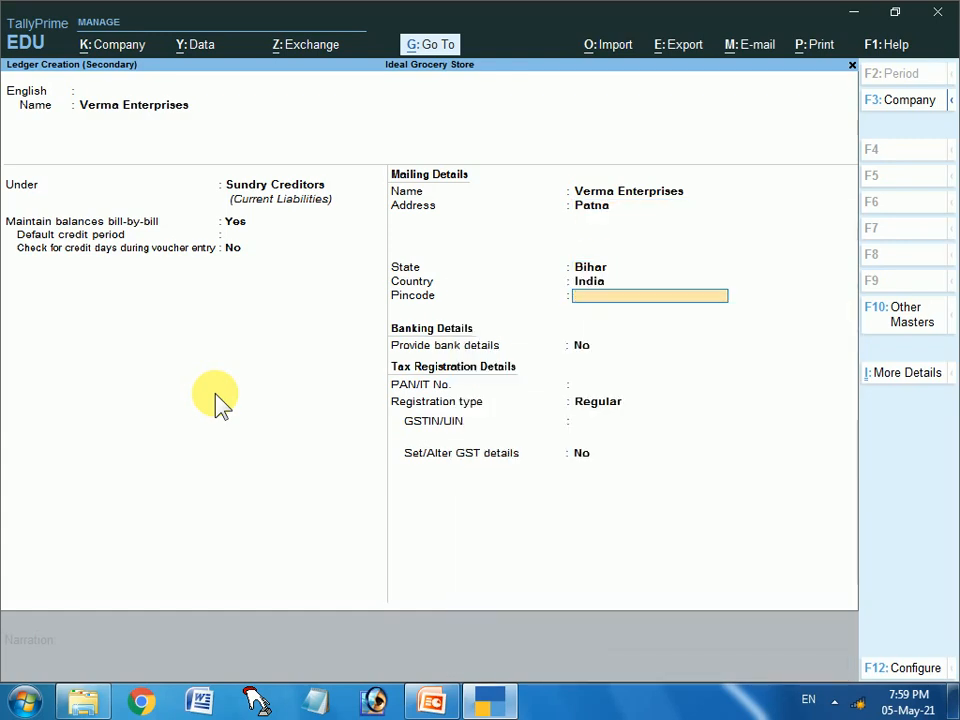
pyautogui.press('Return')
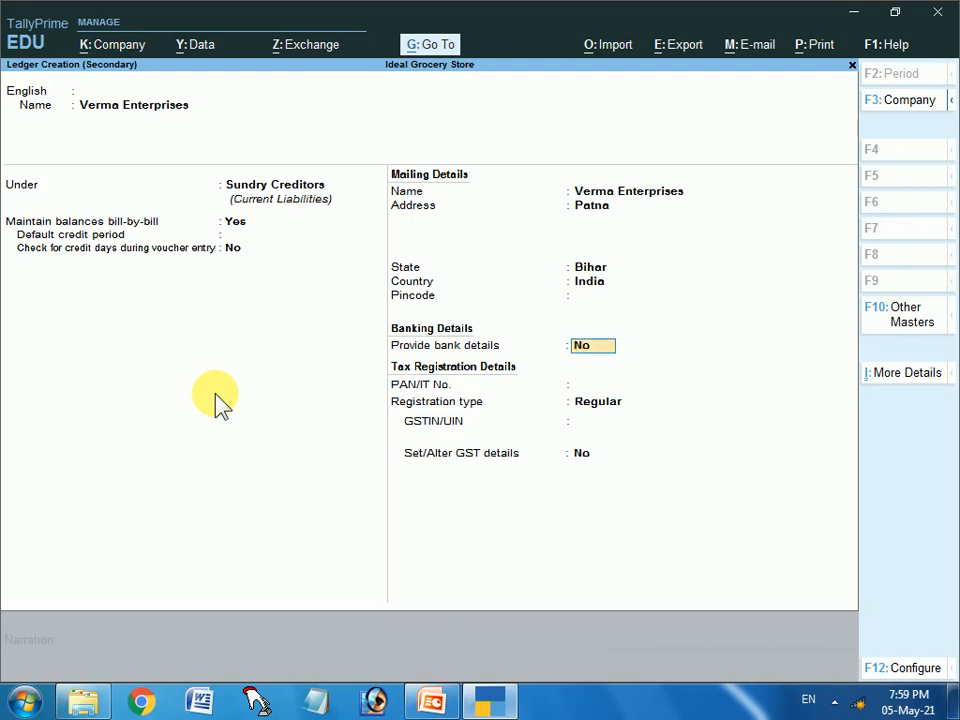
pyautogui.press('Return')
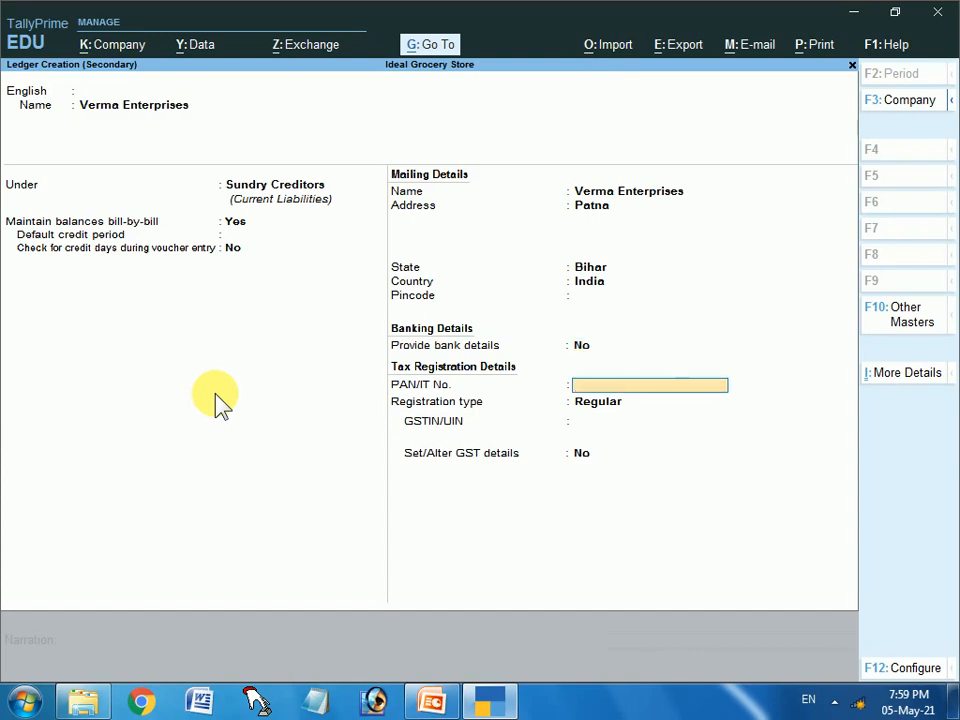
pyautogui.press('Return')
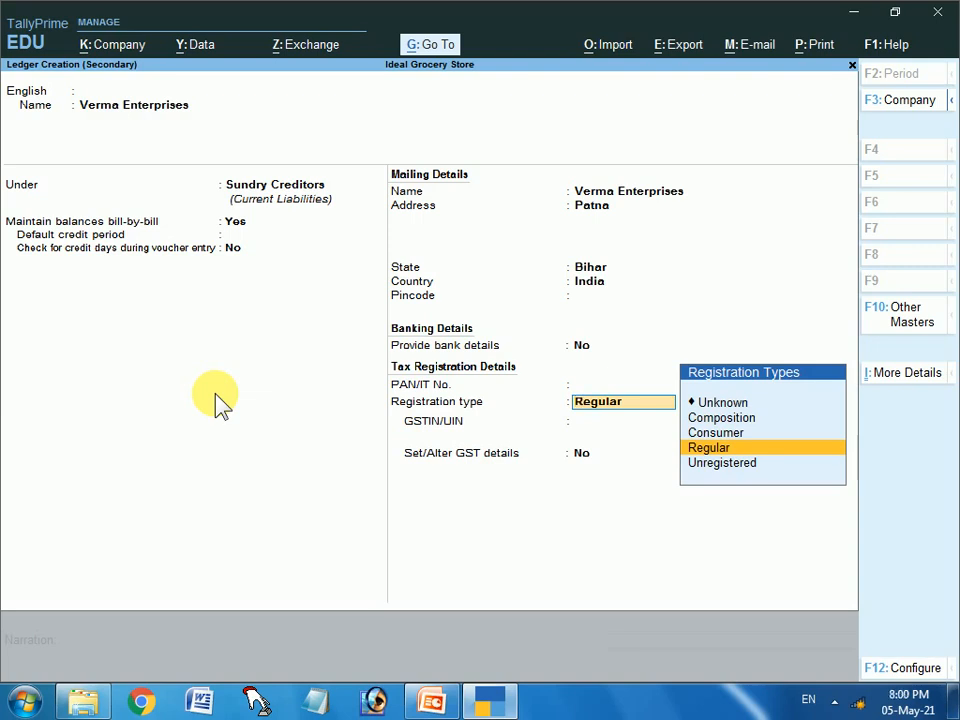
# Step: Keep the registration type Regular and enter the supplier's GSTIN/UIN
pyautogui.press('Return')
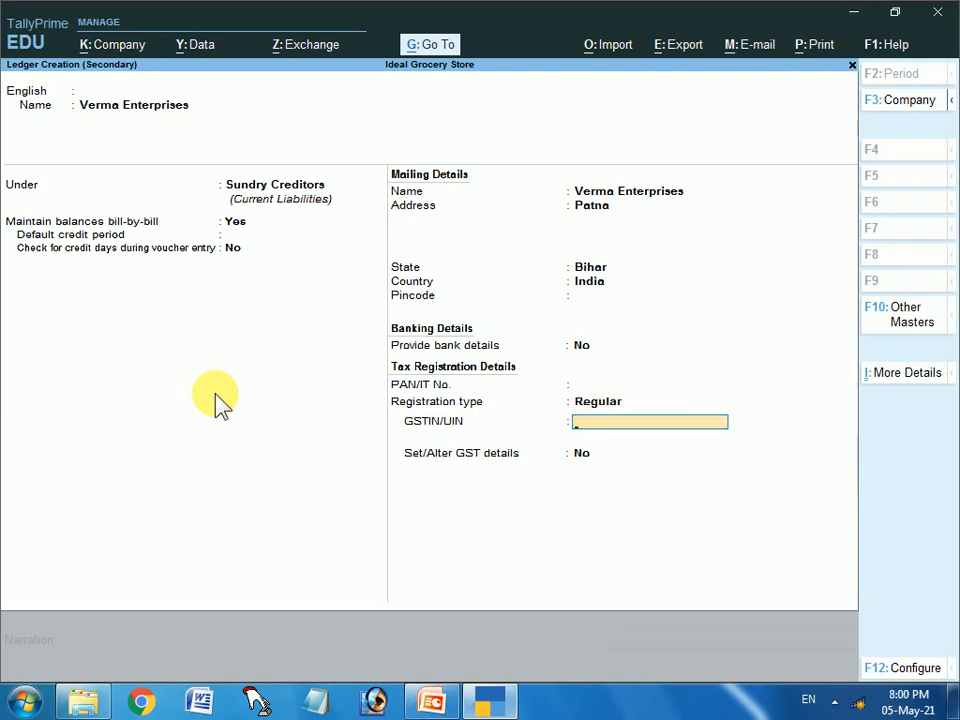
pyautogui.write('10AERIOP')
pyautogui.write('CV')
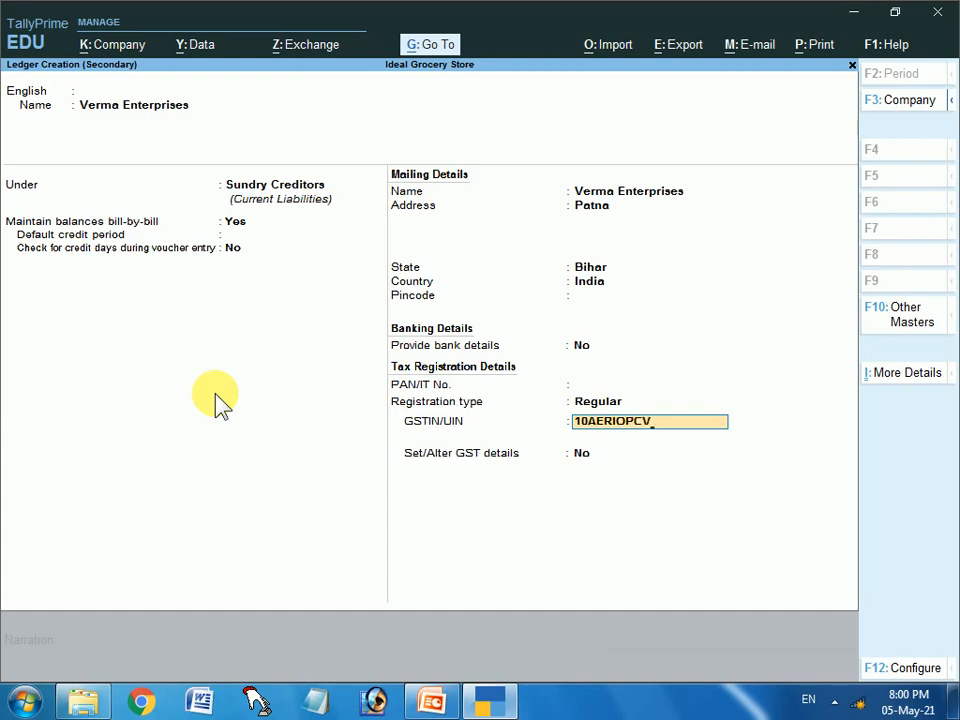
pyautogui.write('RC1ZC')
pyautogui.press('Return')
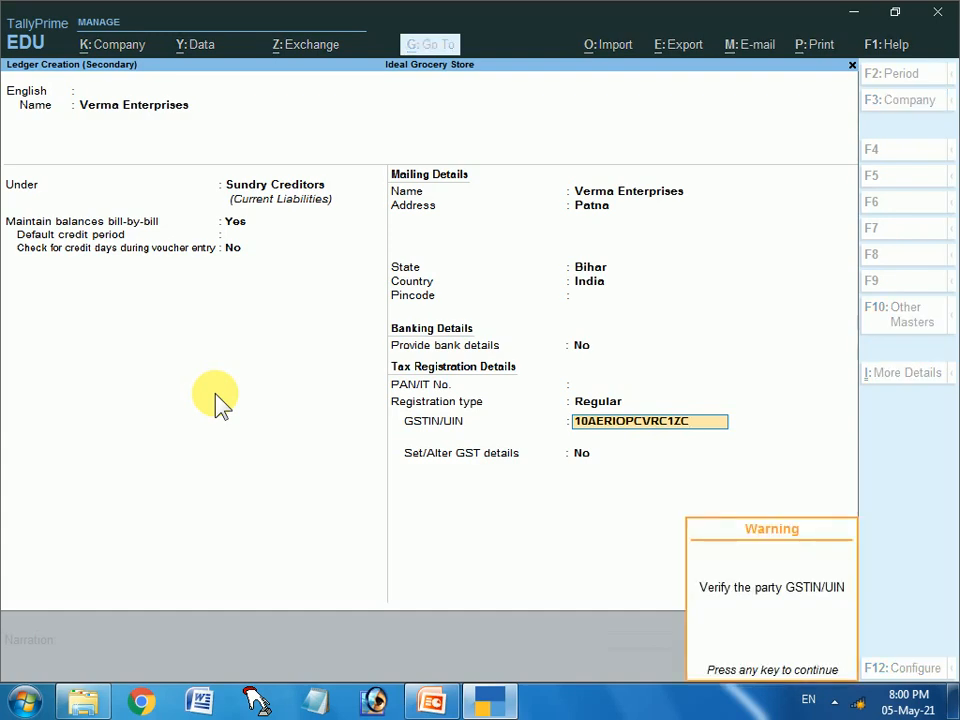
pyautogui.press('Return')
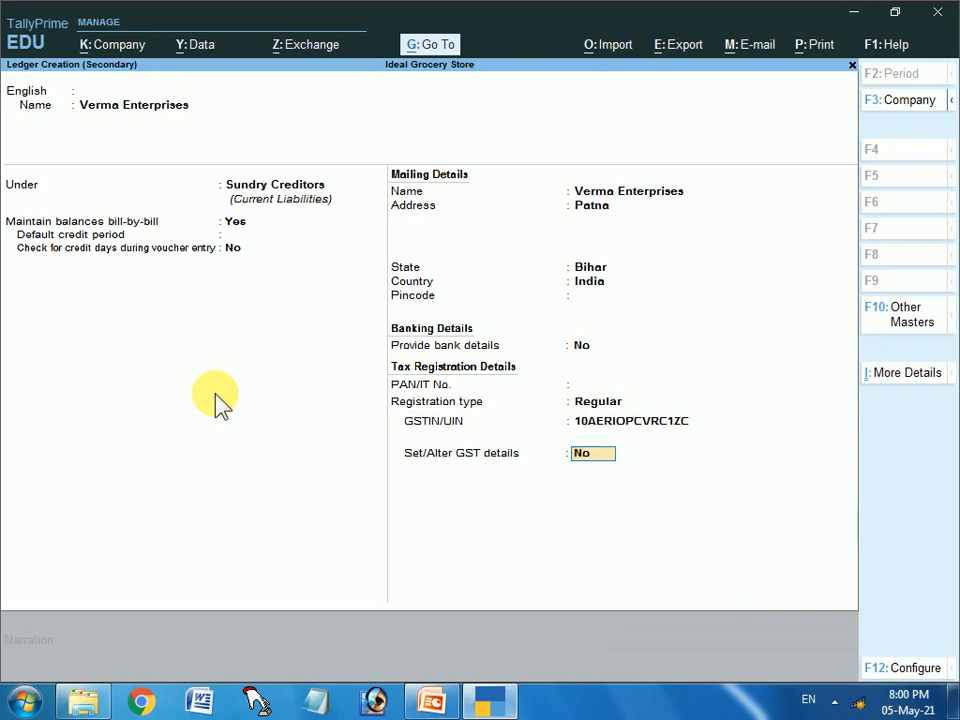
# Step: Set the GST details option to Yes, accept the default Regular-party GST settings, and save the Verma Enterprises ledger
pyautogui.press('y')
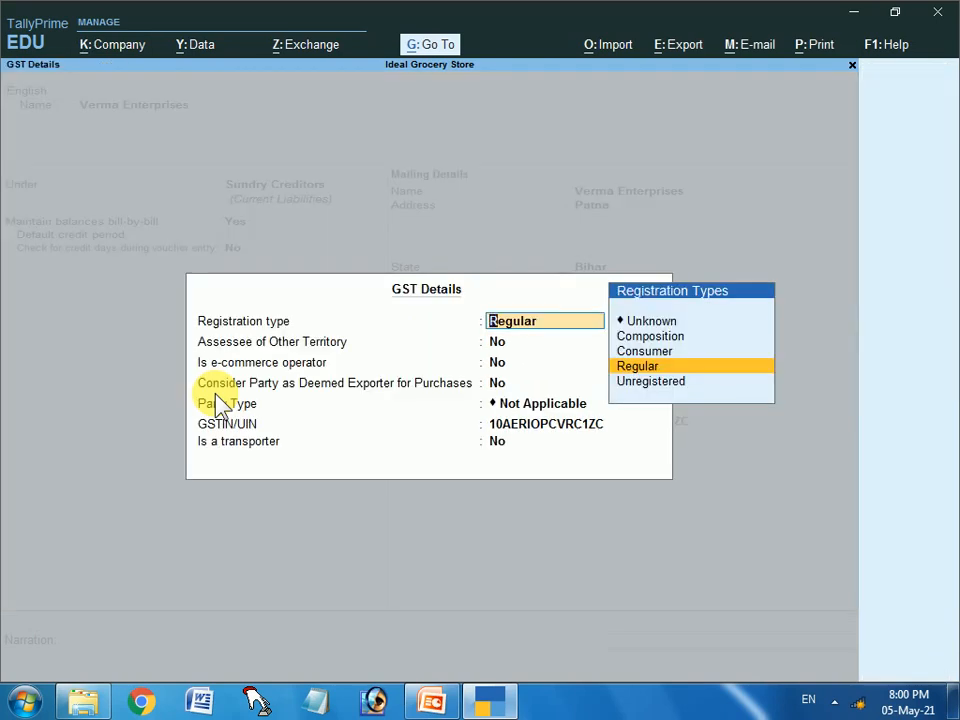
pyautogui.press('Return')
pyautogui.press('Return')
pyautogui.press('Return')
pyautogui.press('Return')
pyautogui.press('Return')
pyautogui.press('Return')
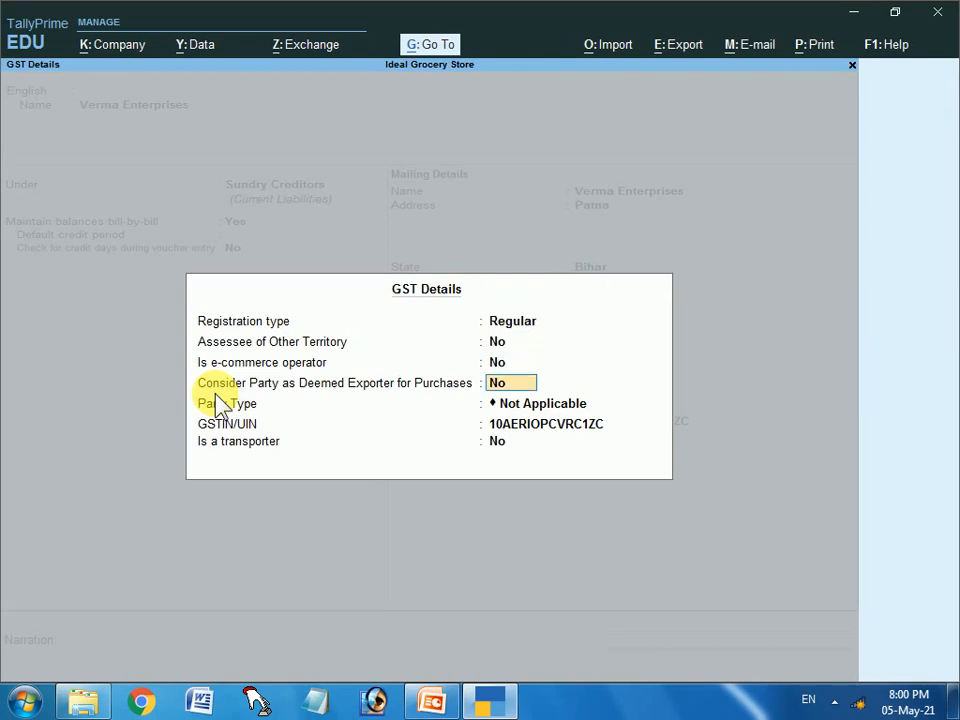
pyautogui.press('Return')
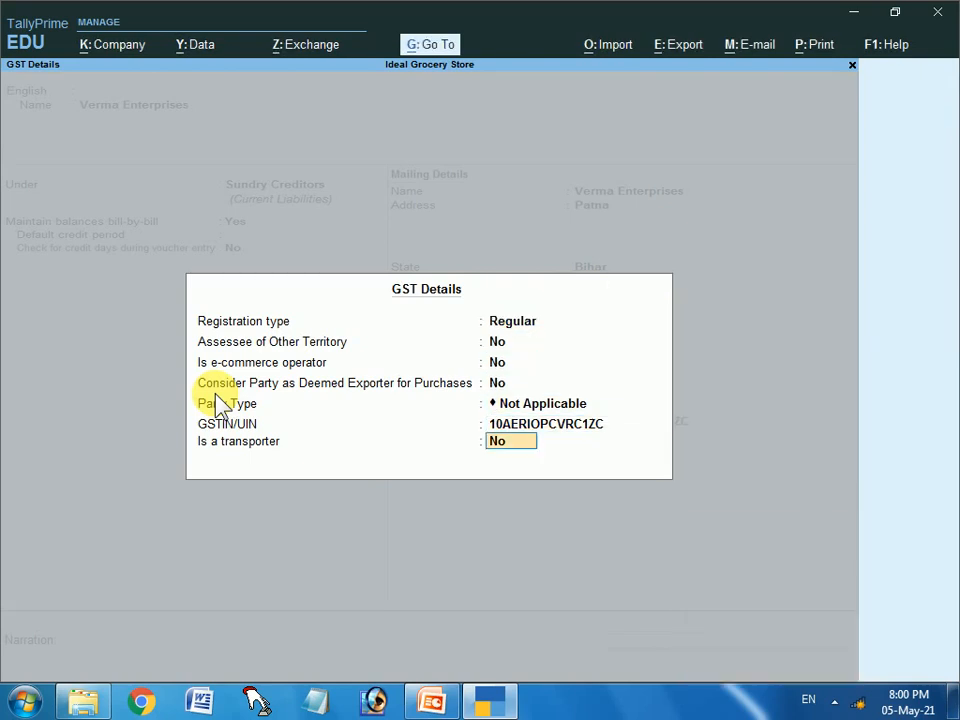
pyautogui.press('Return')
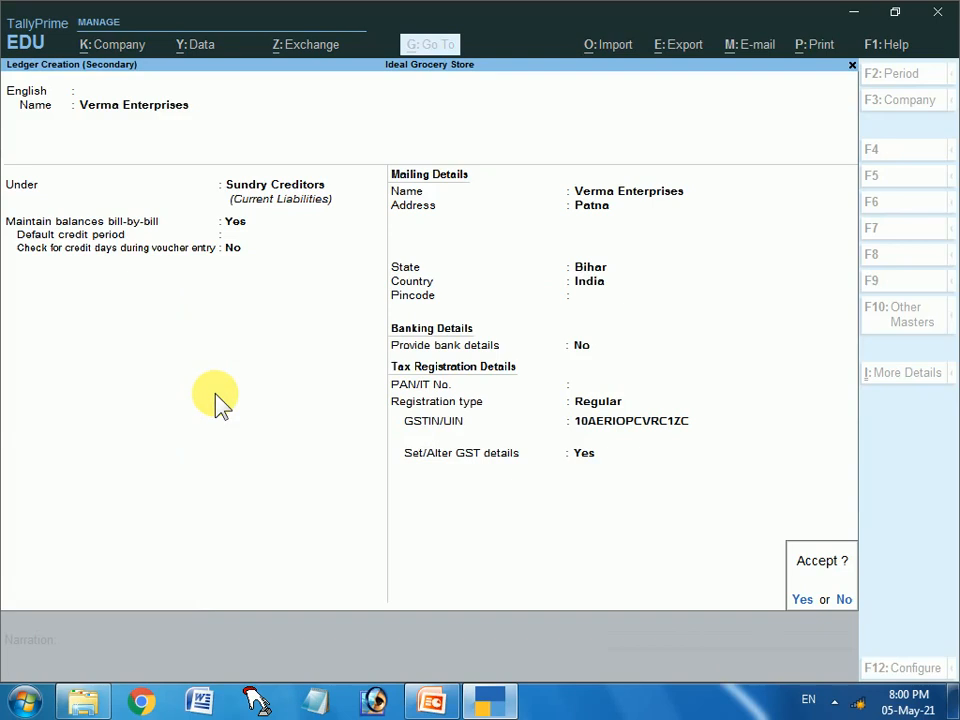
pyautogui.press('Return')
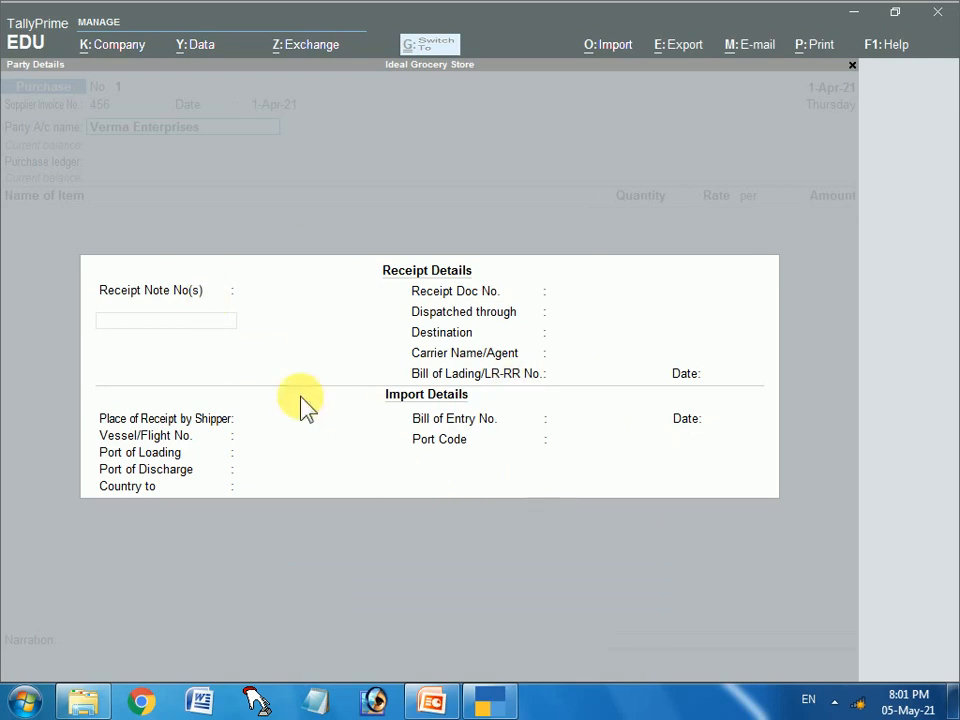
# Step: Leave the receipt and import details blank with port code Not Applicable, and accept Verma Enterprises' details as supplier
pyautogui.click(491, 450)
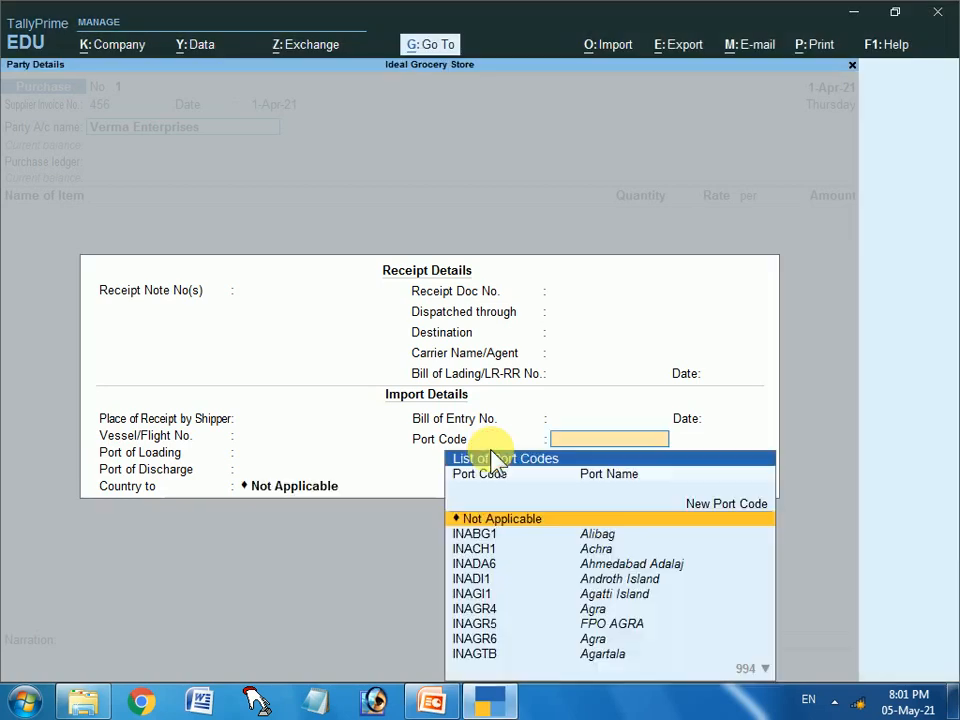
pyautogui.press('Return')
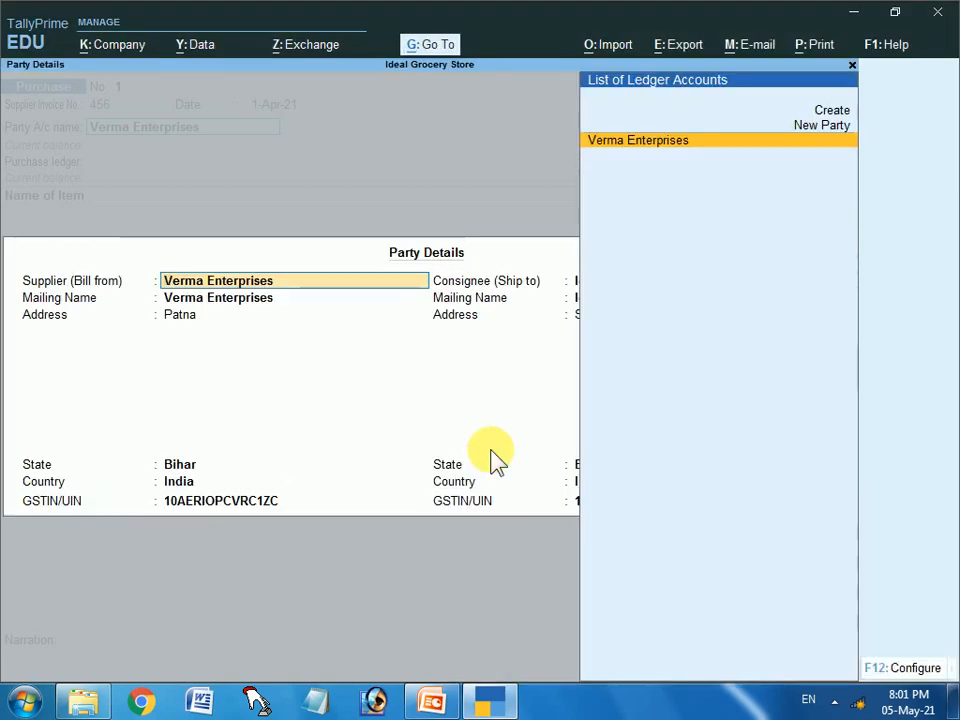
pyautogui.press('Return')
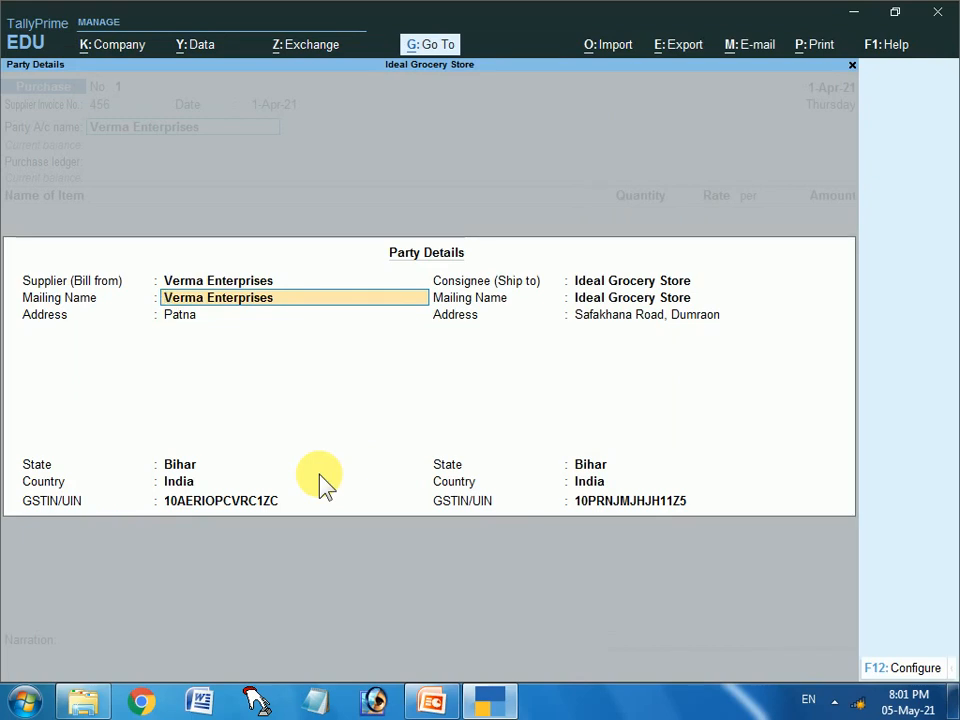
pyautogui.press('Return')
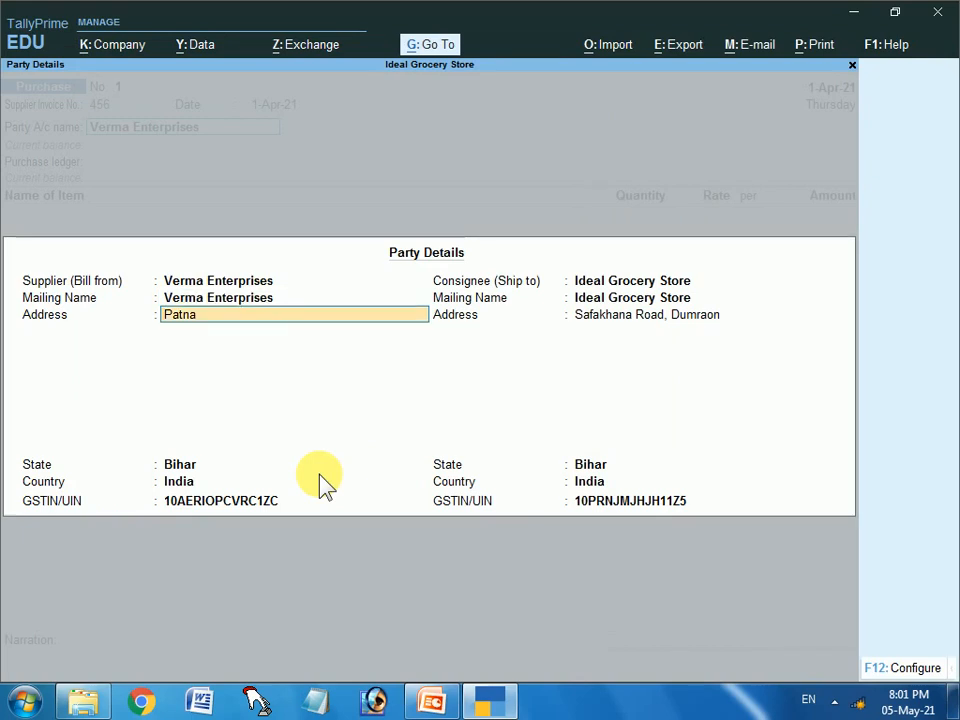
pyautogui.press('Return')
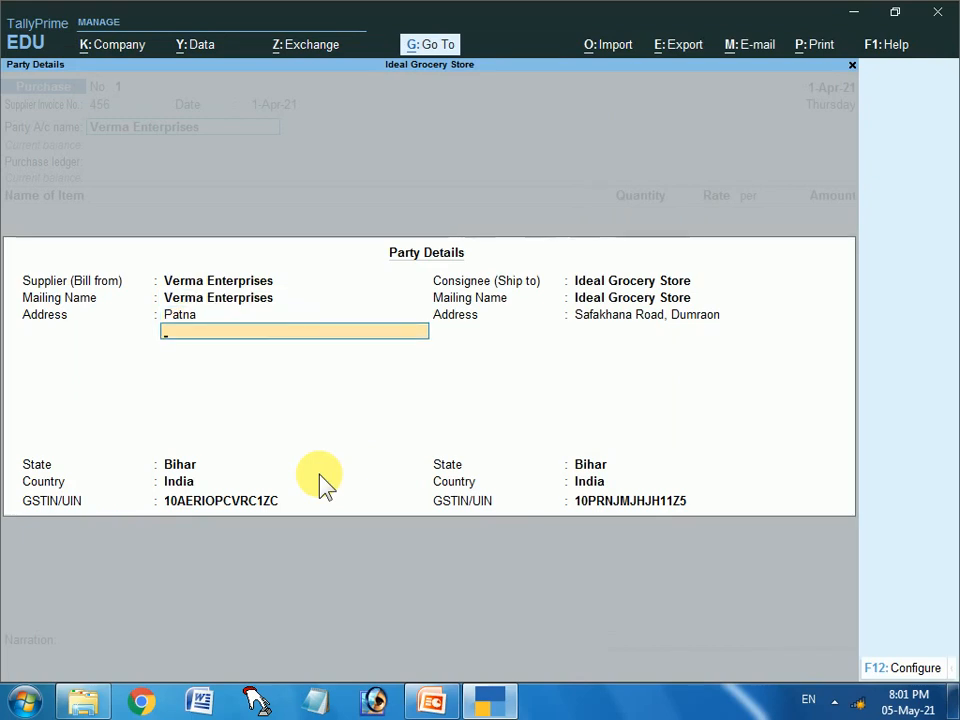
pyautogui.press('Return')
pyautogui.press('Return')
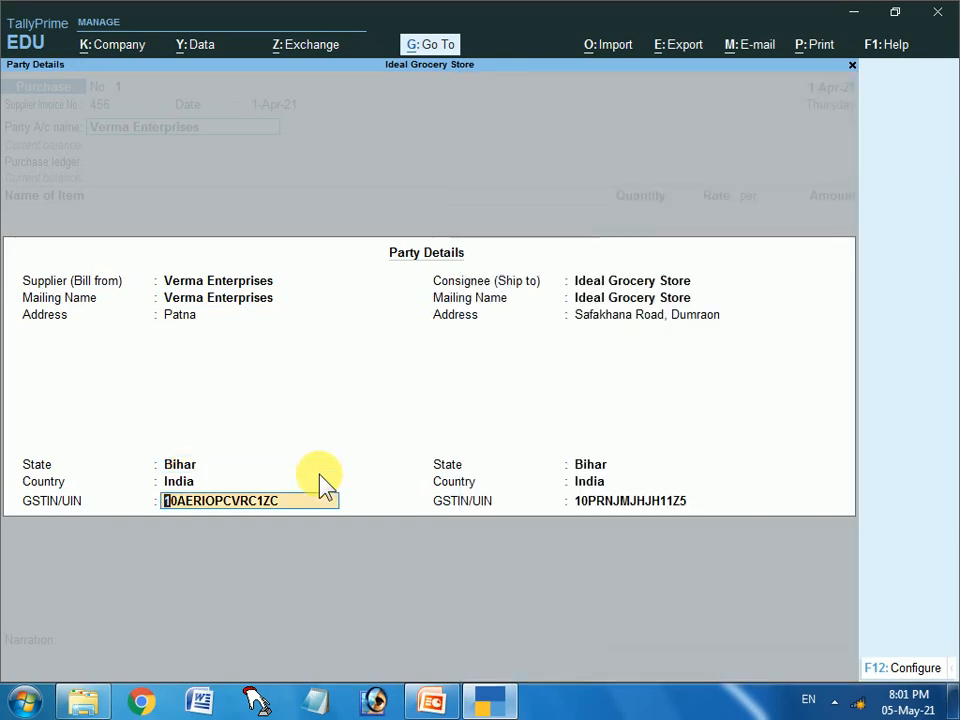
pyautogui.press('Return')
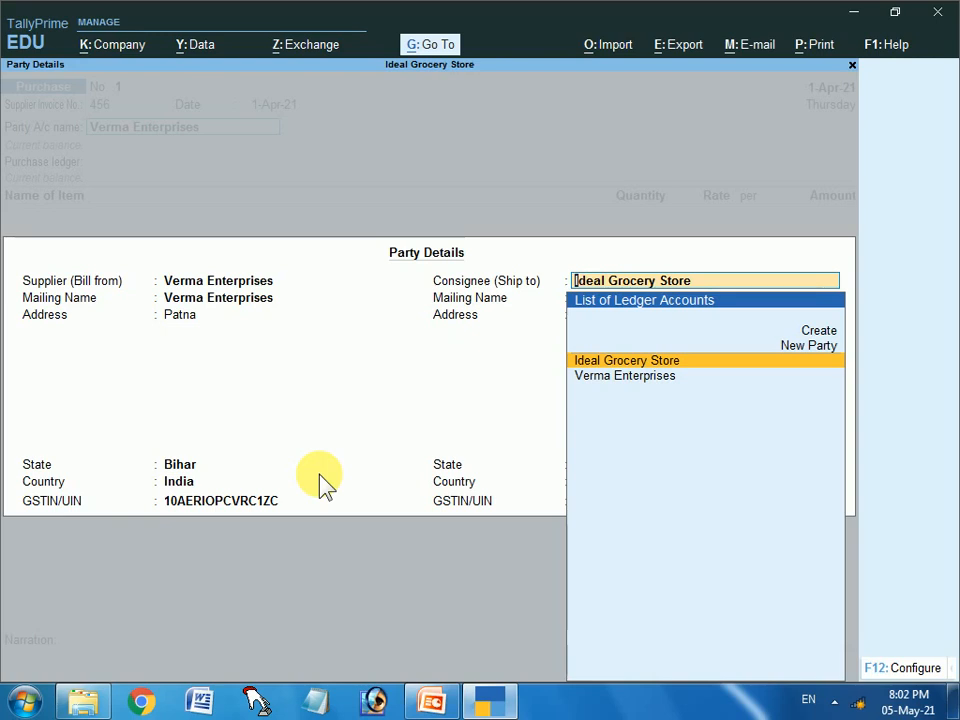
# Step: Accept Ideal Grocery Store as the consignee with its default mailing name, address, state and GSTIN
pyautogui.press('Return')
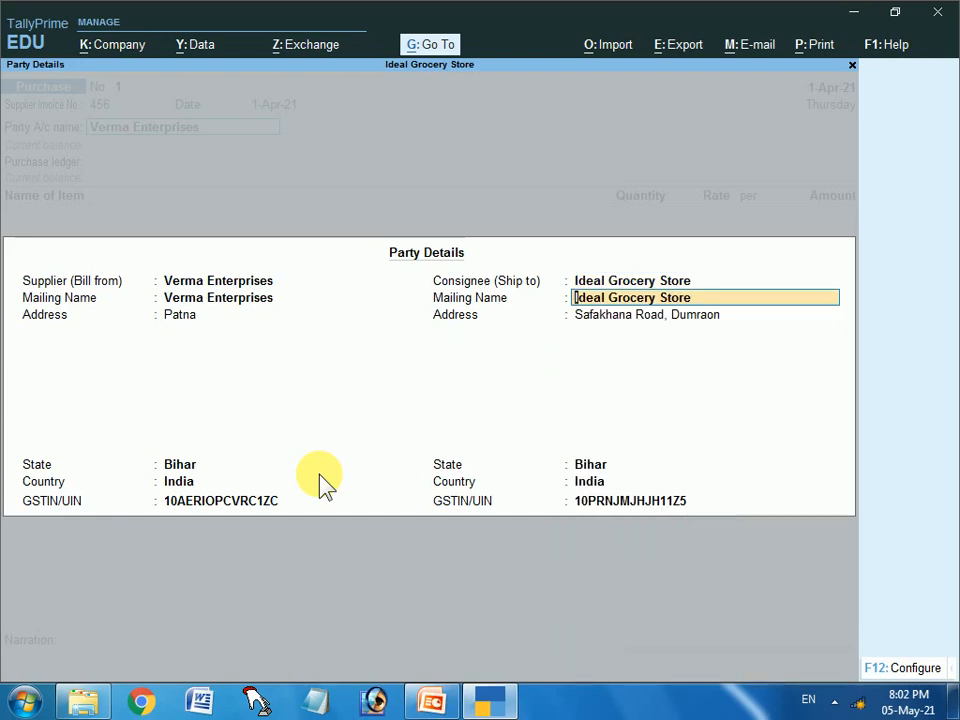
pyautogui.press('Return')
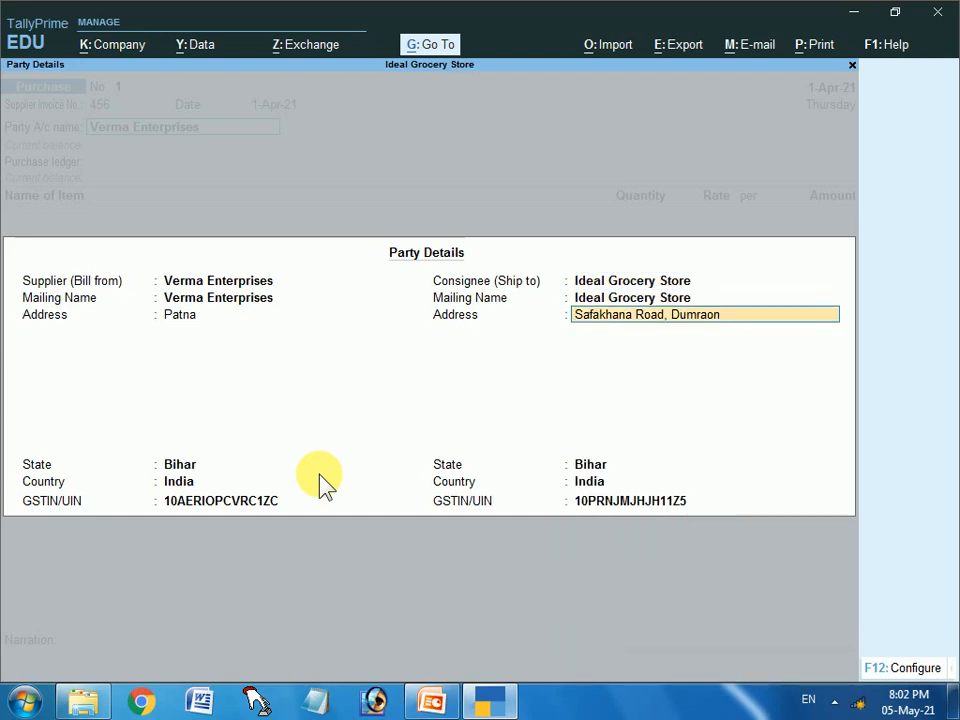
pyautogui.press('Return')
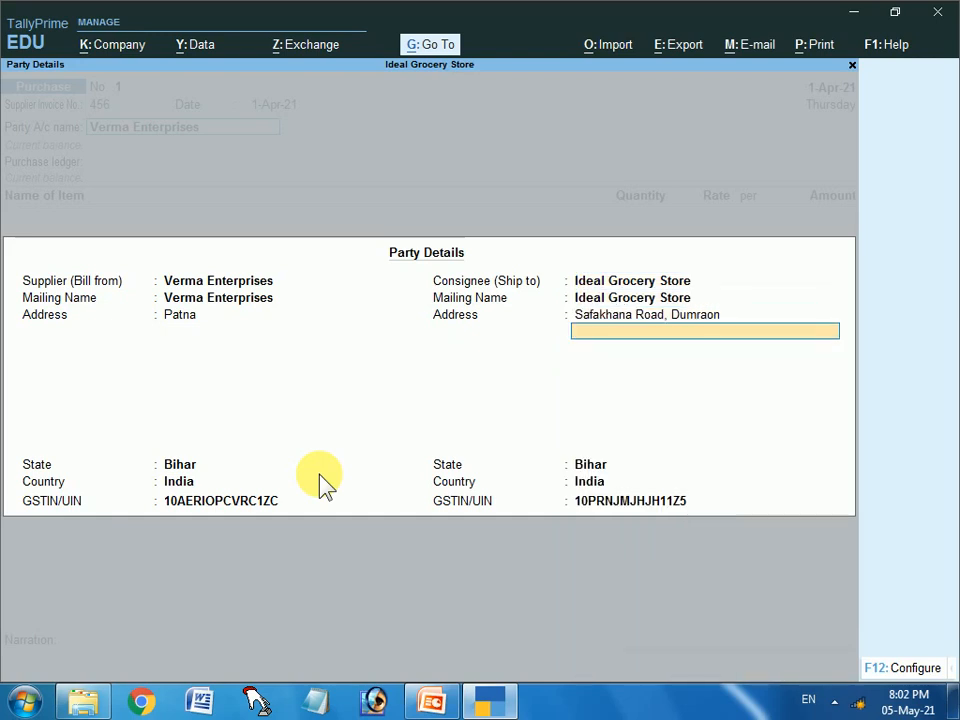
pyautogui.press('Return')
pyautogui.press('Return')
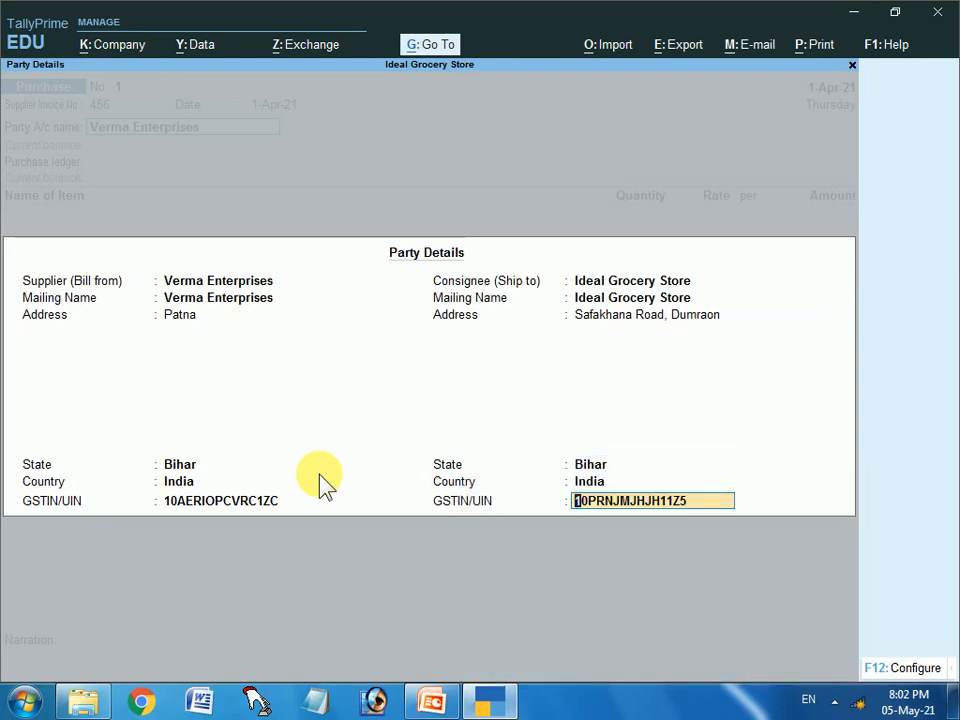
pyautogui.press('Return')
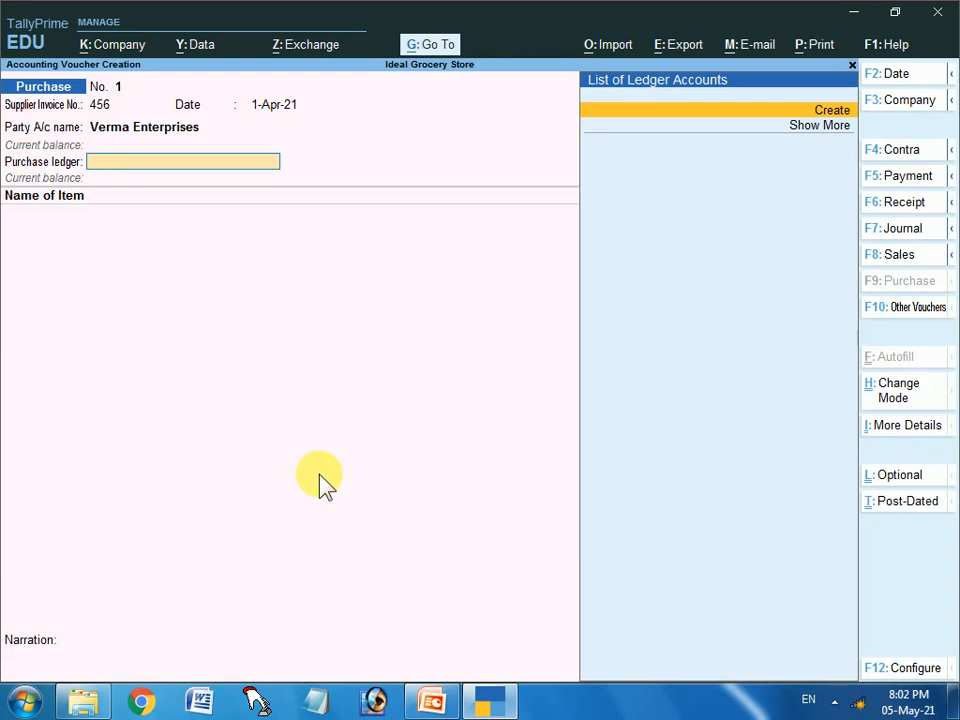
# Step: Start a new purchase ledger from the voucher, name it Purchase A/c and place it under Purchase Accounts
pyautogui.press('Down')
pyautogui.press('Up')
pyautogui.press('Return')
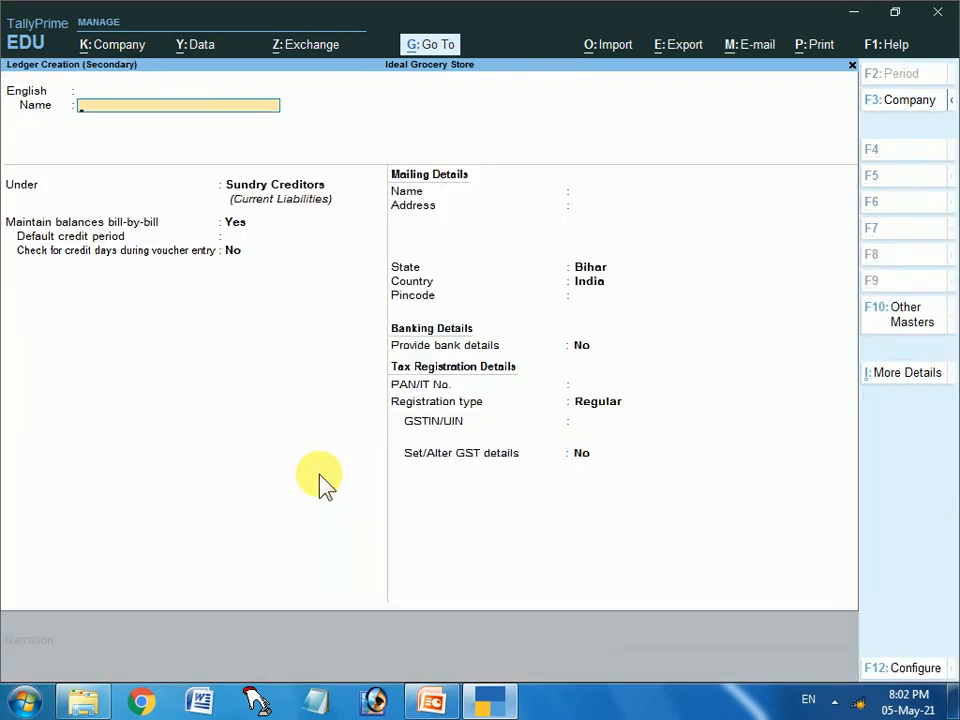
pyautogui.write('Purchase')
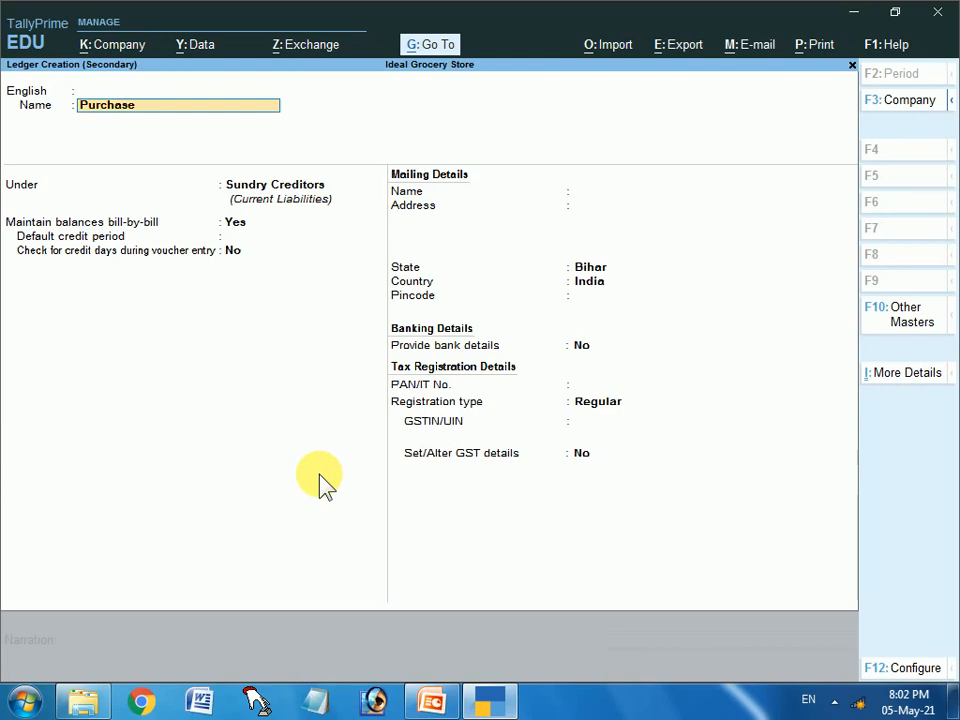
pyautogui.write(' a/c')
pyautogui.press('Return')
pyautogui.press('Return')
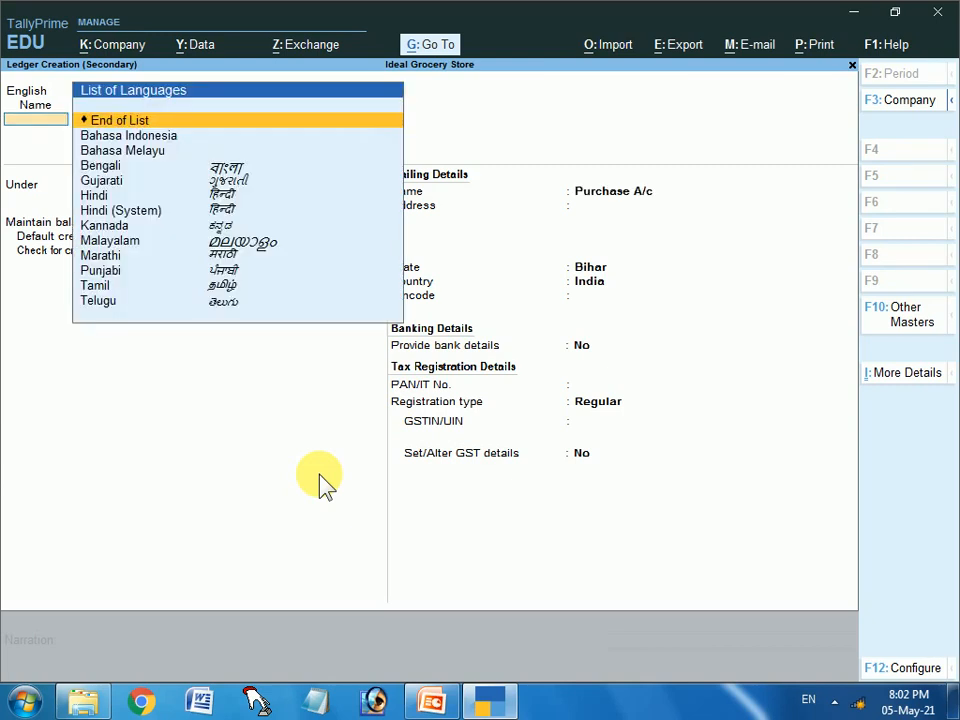
pyautogui.press('Return')
pyautogui.write('P')
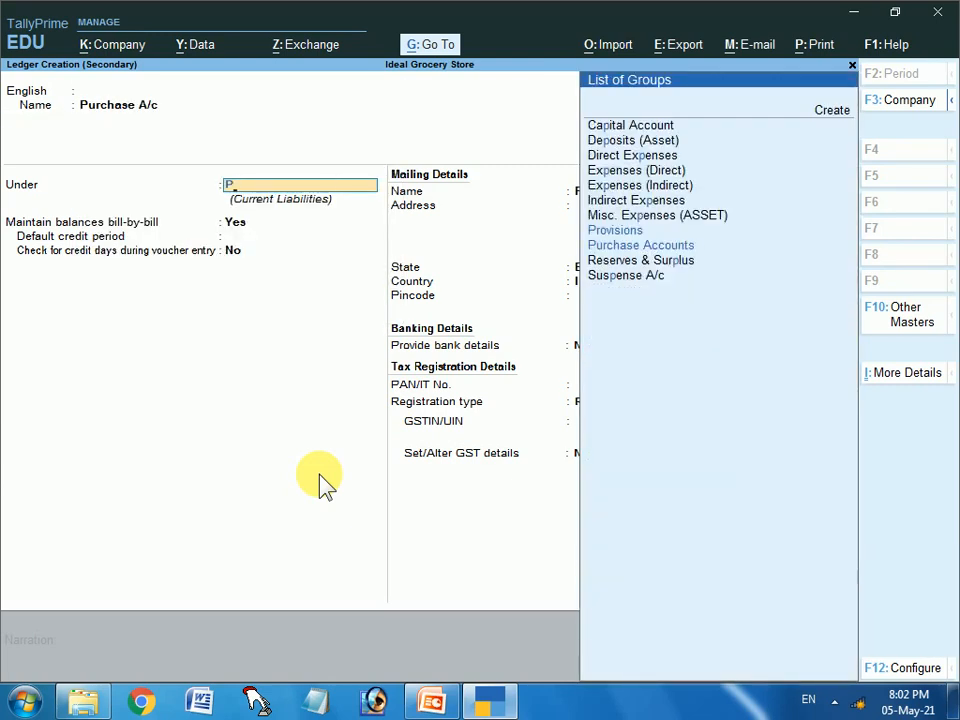
pyautogui.write('urc')
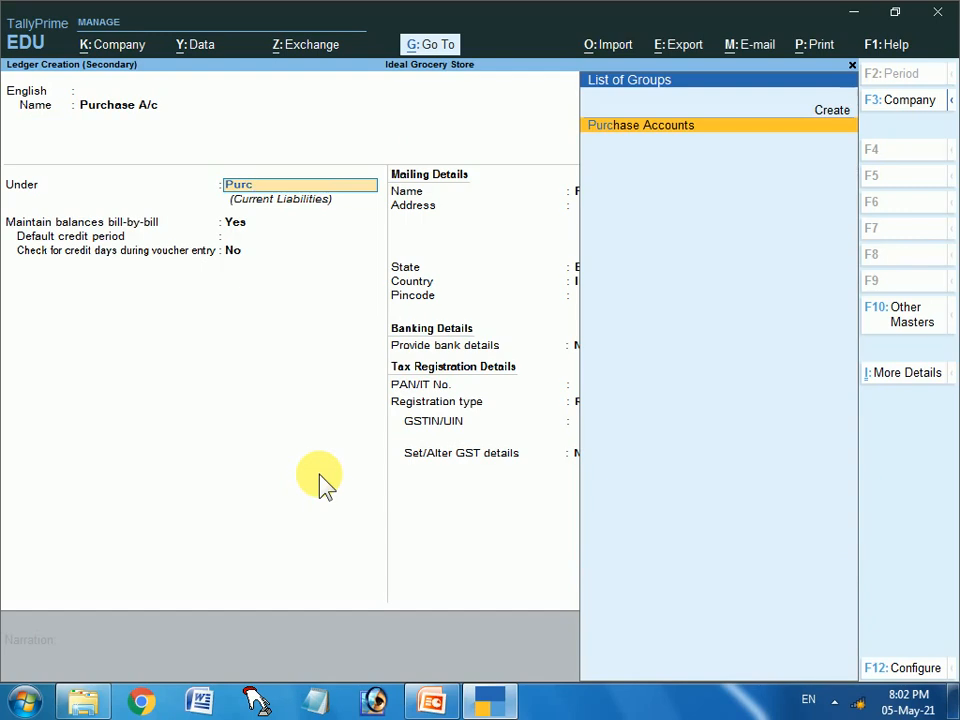
pyautogui.press('Return')
# Step: Keep GST Applicable for Purchase A/c, set the type of supply to Goods, provide no bank details, and save the ledger
pyautogui.press('Return')
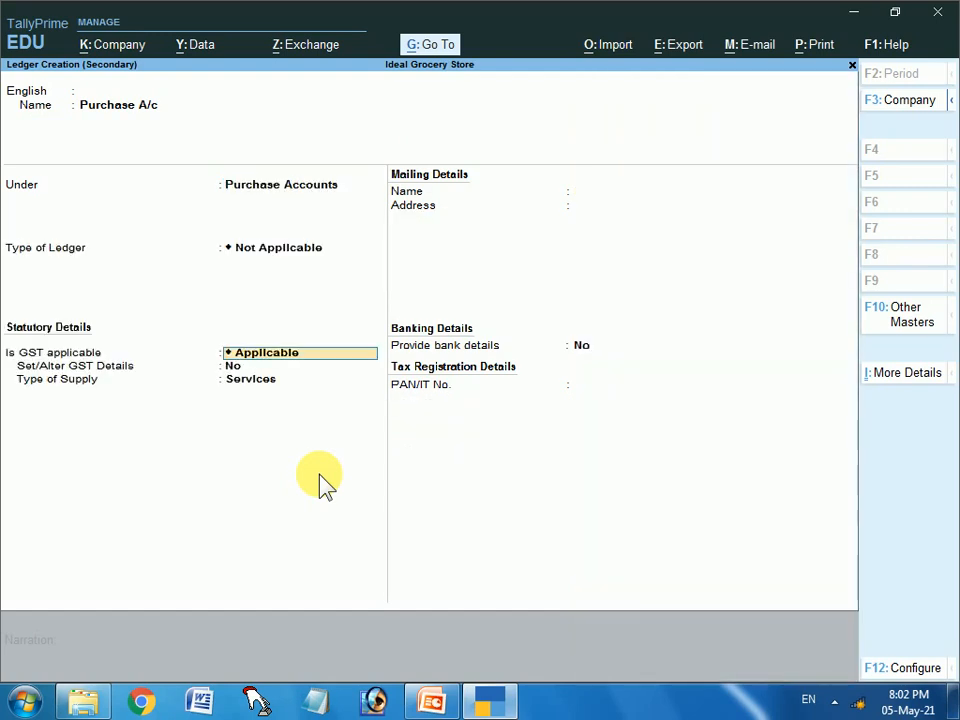
pyautogui.press('Return')
pyautogui.press('Return')
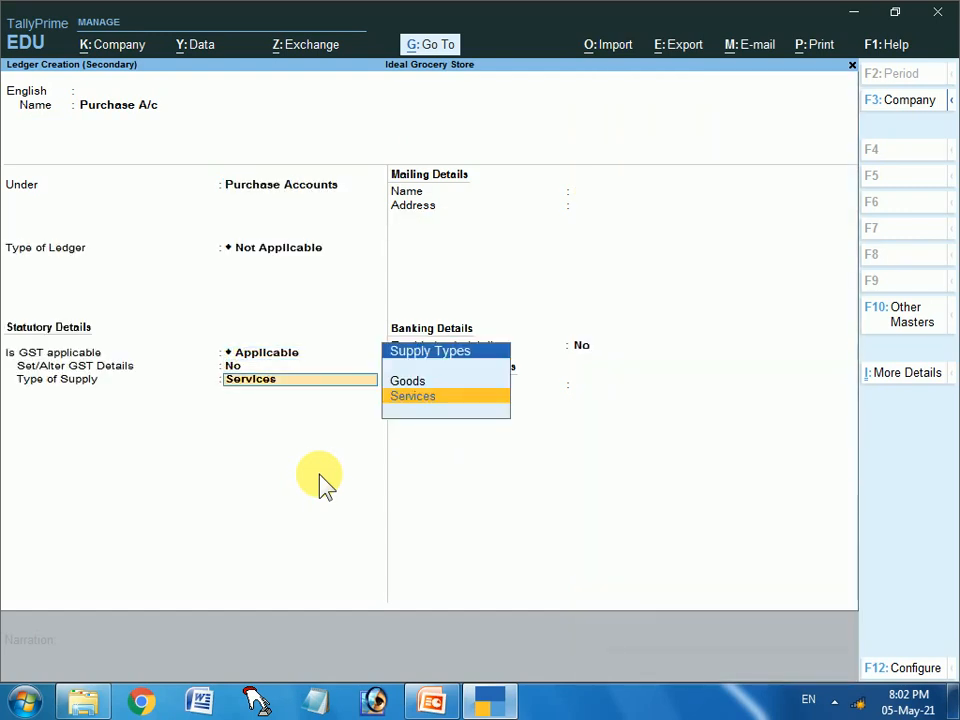
pyautogui.press('Up')
pyautogui.press('Return')
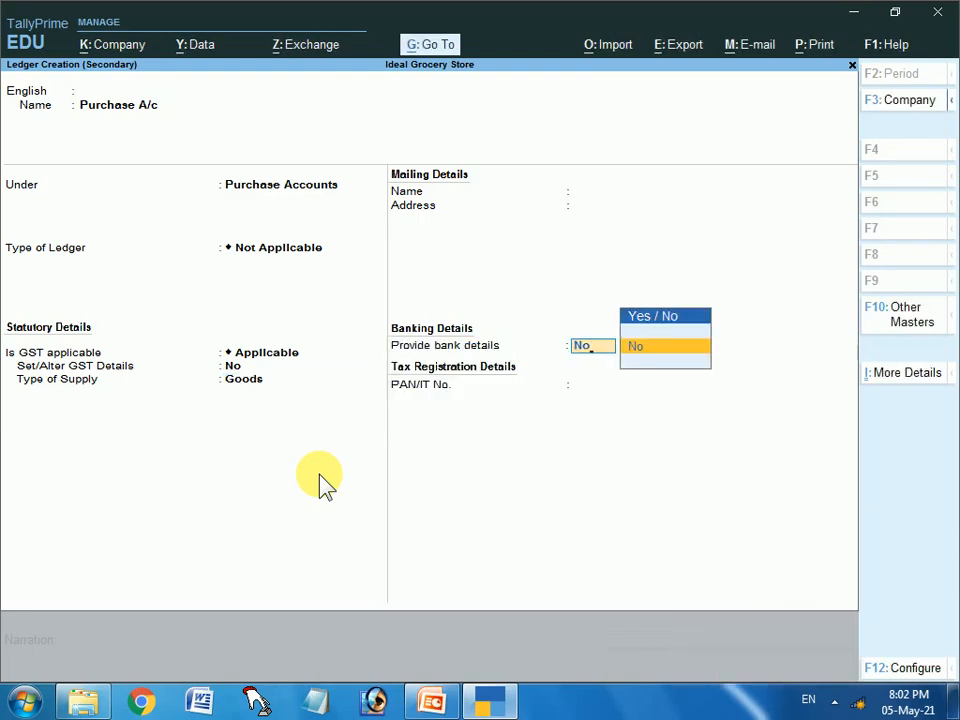
pyautogui.press('BackSpace')
pyautogui.press('Return')
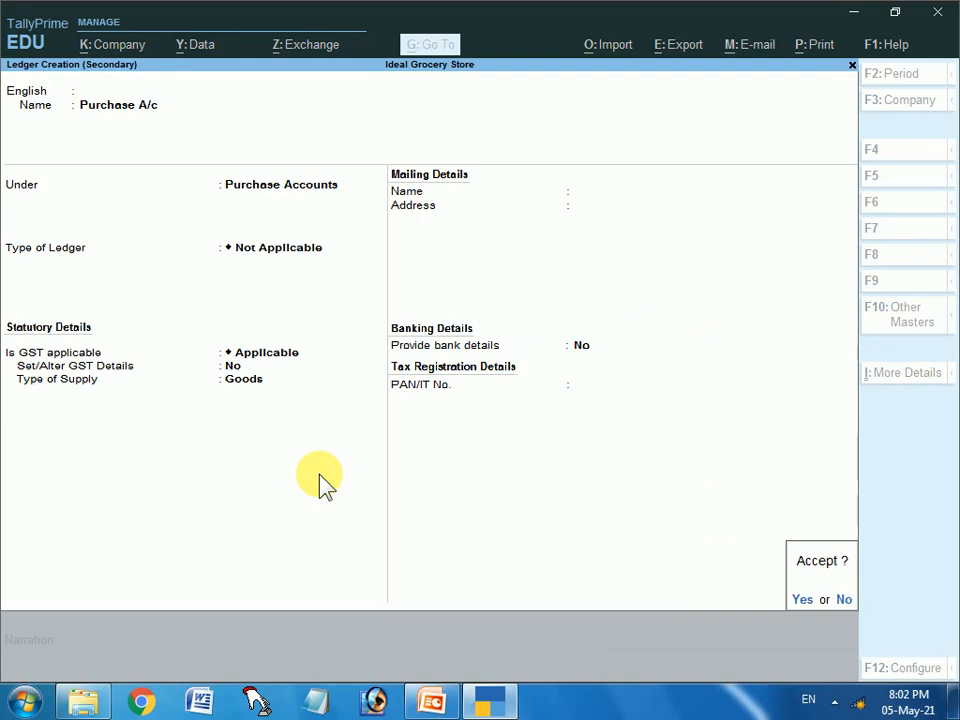
pyautogui.press('Return')
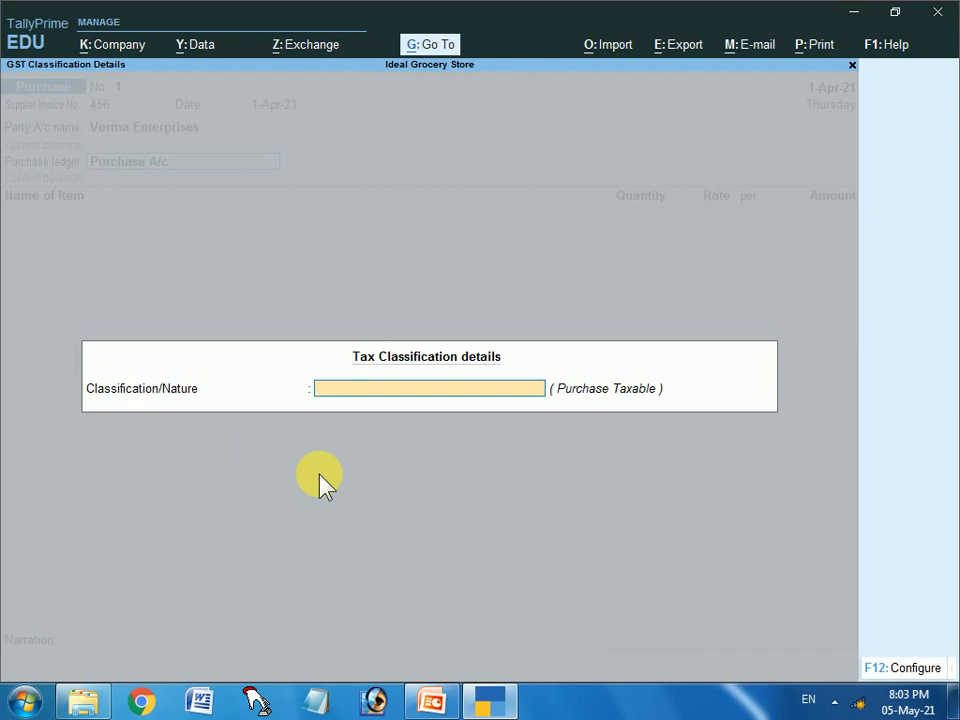
# Step: Look through the available purchase natures of transaction for the voucher's tax classification, including the interstate and deemed export options
pyautogui.write('Pur')
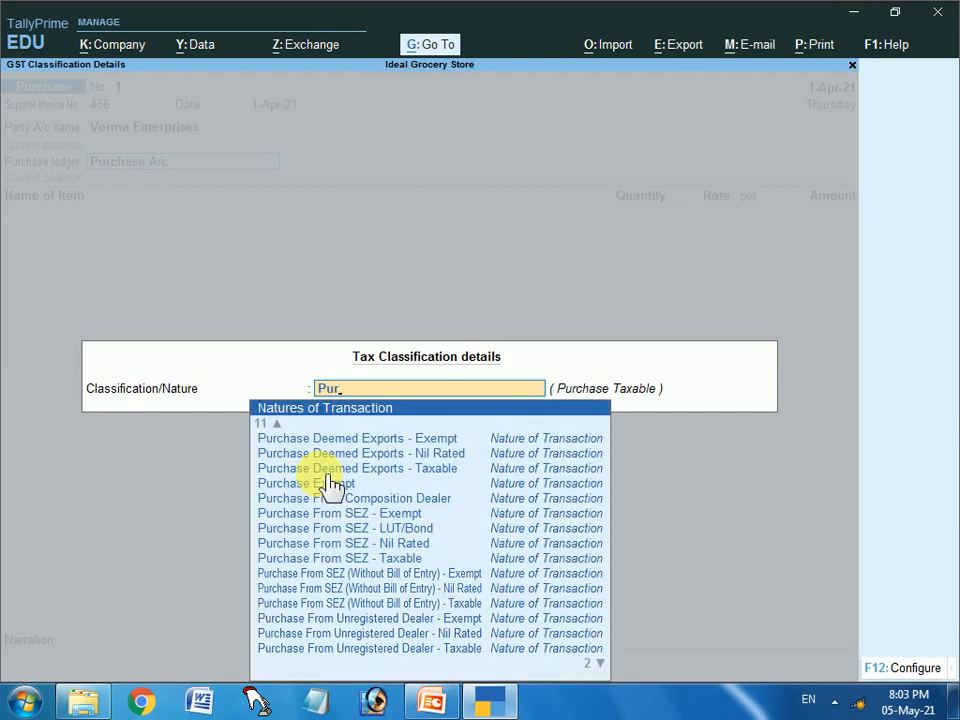
pyautogui.write('c')
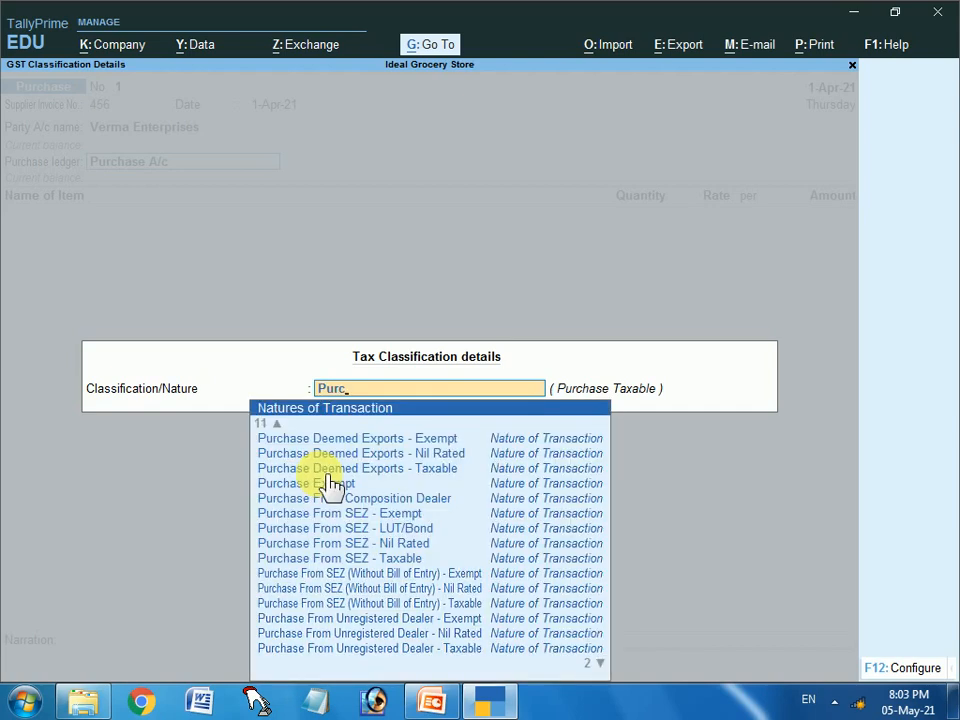
pyautogui.press('Down')
pyautogui.press('Down')
pyautogui.press('Down')
pyautogui.press('Down')
pyautogui.press('Down')
pyautogui.press('Down')
pyautogui.press('Down')
pyautogui.press('Down')
pyautogui.press('Down')
pyautogui.press('Down')
pyautogui.press('Down')
pyautogui.press('Down')
pyautogui.press('Down')
pyautogui.press('Down')
pyautogui.press('Down')
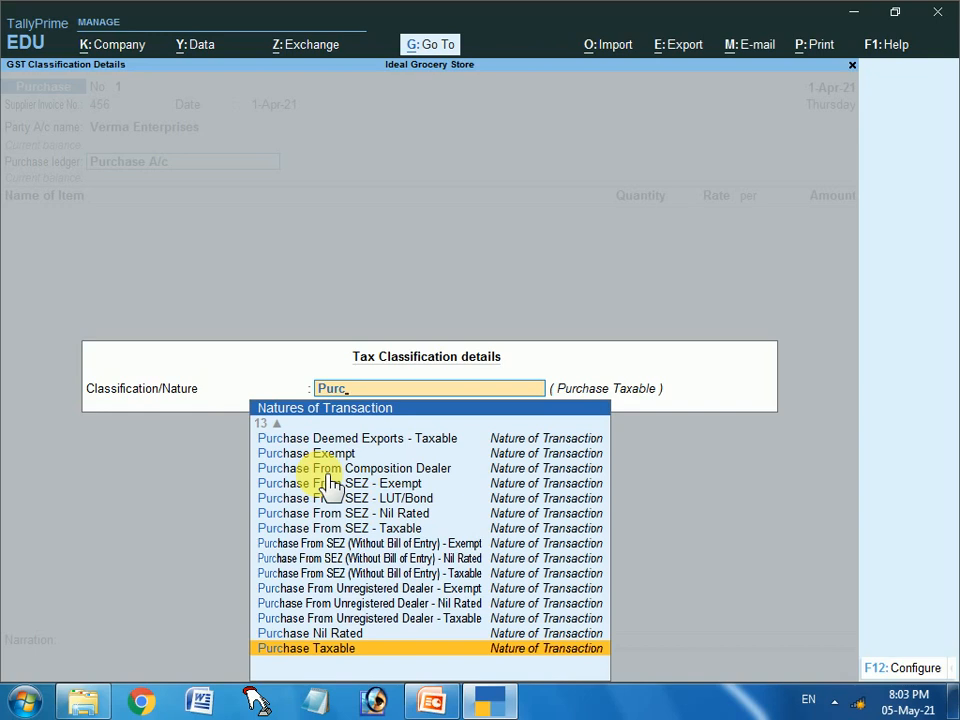
pyautogui.press('Up')
pyautogui.press('Up')
pyautogui.press('Up')
pyautogui.press('Up')
pyautogui.press('Up')
pyautogui.press('Up')
pyautogui.press('Up')
pyautogui.press('Up')
pyautogui.press('Up')
pyautogui.press('Up')
pyautogui.press('Up')
pyautogui.press('Up')
pyautogui.press('Up')
pyautogui.press('Up')
pyautogui.press('Up')
pyautogui.press('Up')
pyautogui.press('Up')
pyautogui.press('Up')
pyautogui.press('Up')
pyautogui.press('Up')
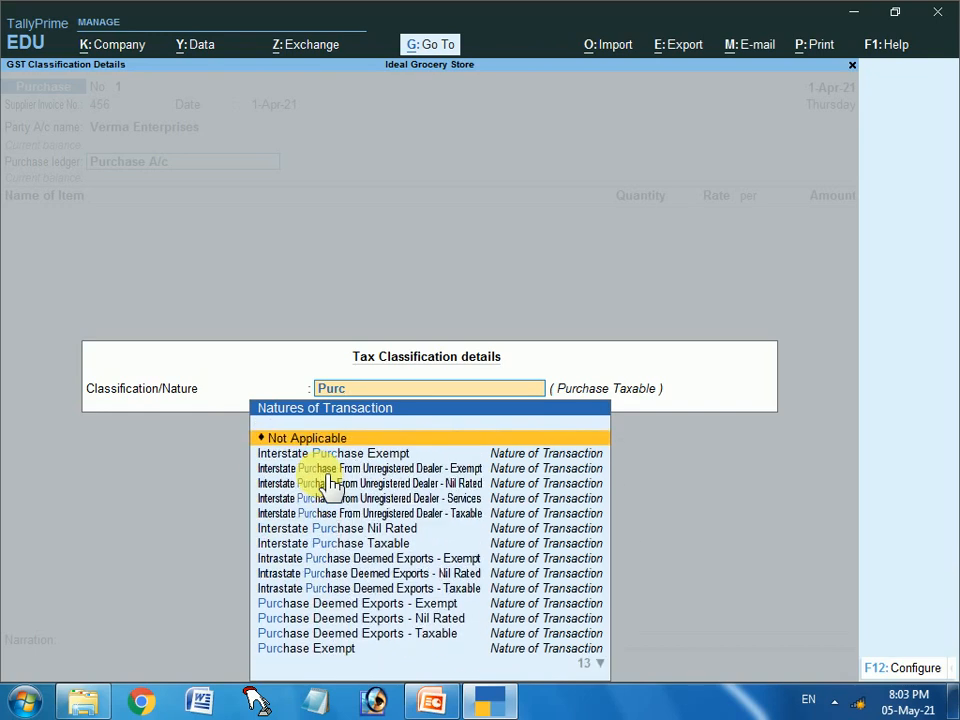
pyautogui.press('Down')
pyautogui.press('Down')
pyautogui.press('Down')
pyautogui.press('Down')
pyautogui.press('Down')
pyautogui.press('Down')
pyautogui.press('Down')
pyautogui.press('Down')
pyautogui.press('Up')
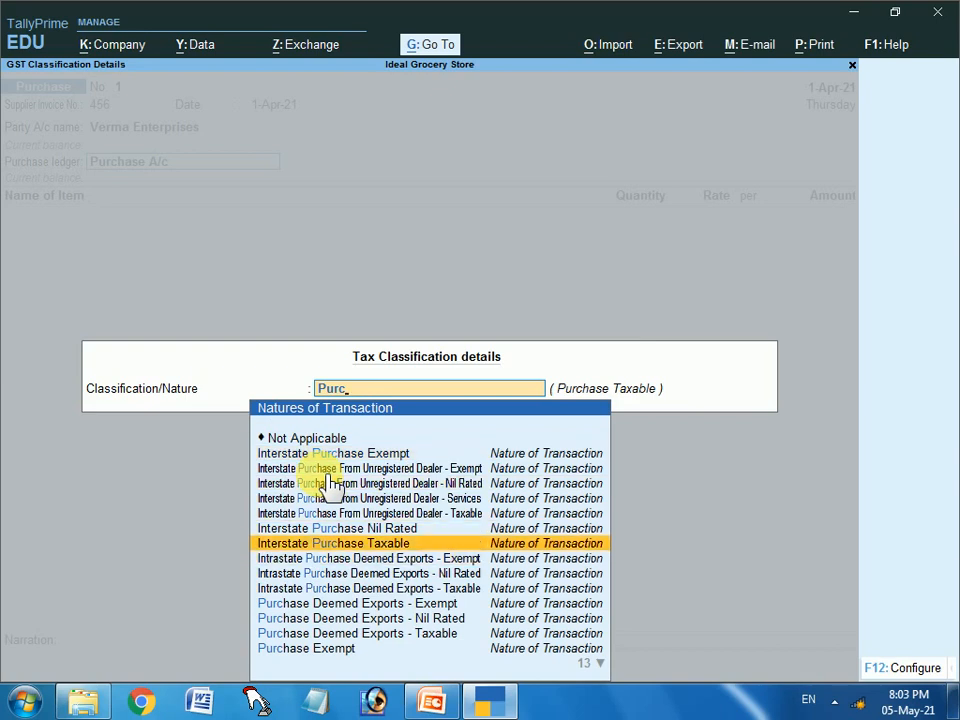
# Step: Classify the transaction as Purchase Taxable and keep Purchase A/c as the voucher's purchase ledger
pyautogui.press('Down')
pyautogui.press('Down')
pyautogui.press('Down')
pyautogui.press('Down')
pyautogui.press('Down')
pyautogui.press('Down')
pyautogui.press('Down')
pyautogui.press('Down')
pyautogui.press('Down')
pyautogui.press('Down')
pyautogui.press('Down')
pyautogui.press('Down')
pyautogui.press('Down')
pyautogui.press('Down')
pyautogui.press('Down')
pyautogui.press('Down')
pyautogui.press('Down')
pyautogui.press('Down')
pyautogui.press('Down')
pyautogui.press('Down')
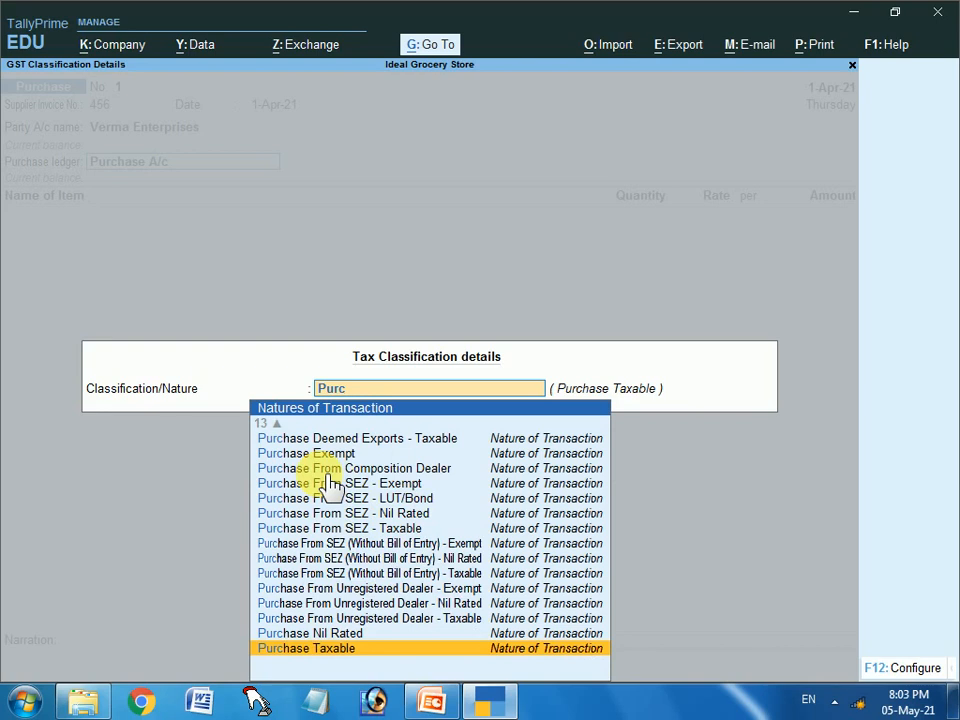
pyautogui.press('Return')
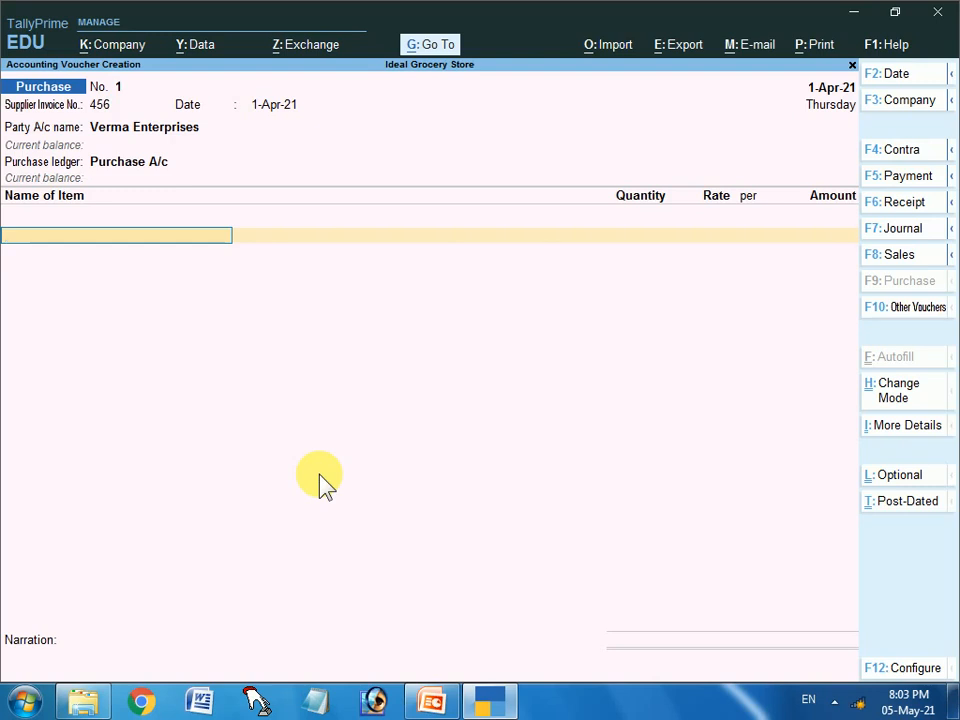
pyautogui.press('BackSpace')
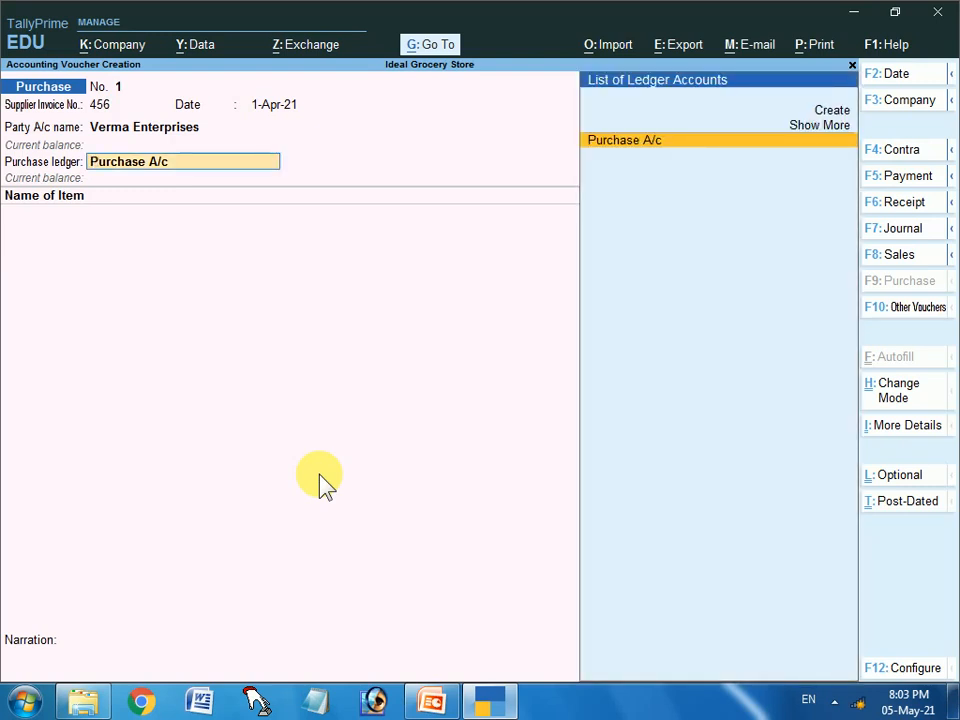
pyautogui.press('Return')
pyautogui.press('Return')
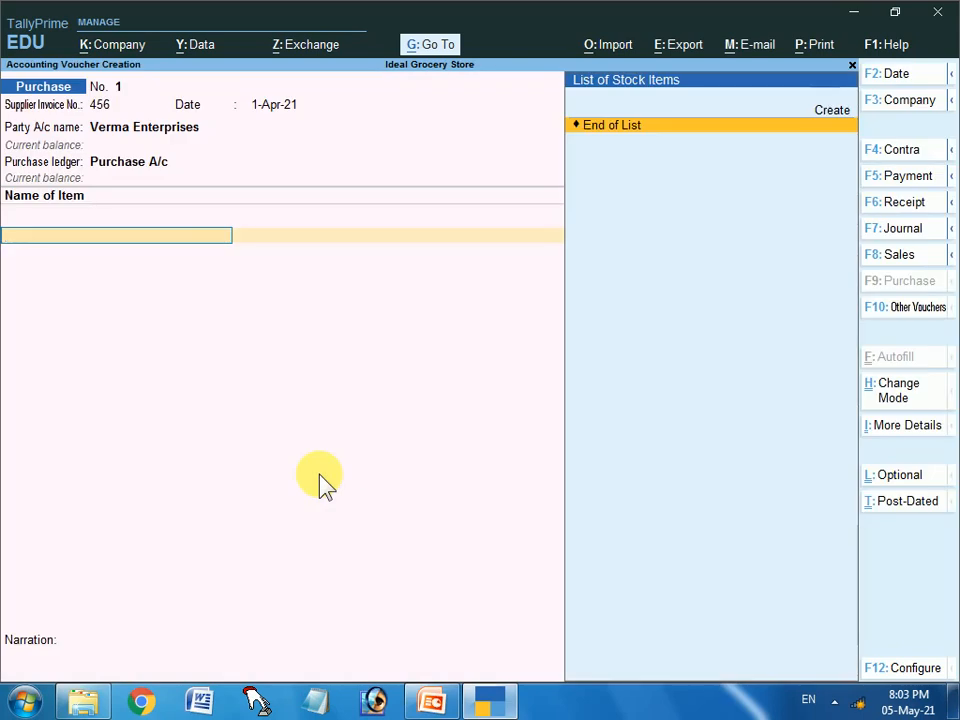
# Step: Start a new stock item from the voucher and name it Swastik Mixture, adding no alias or other language name
pyautogui.press('Up')
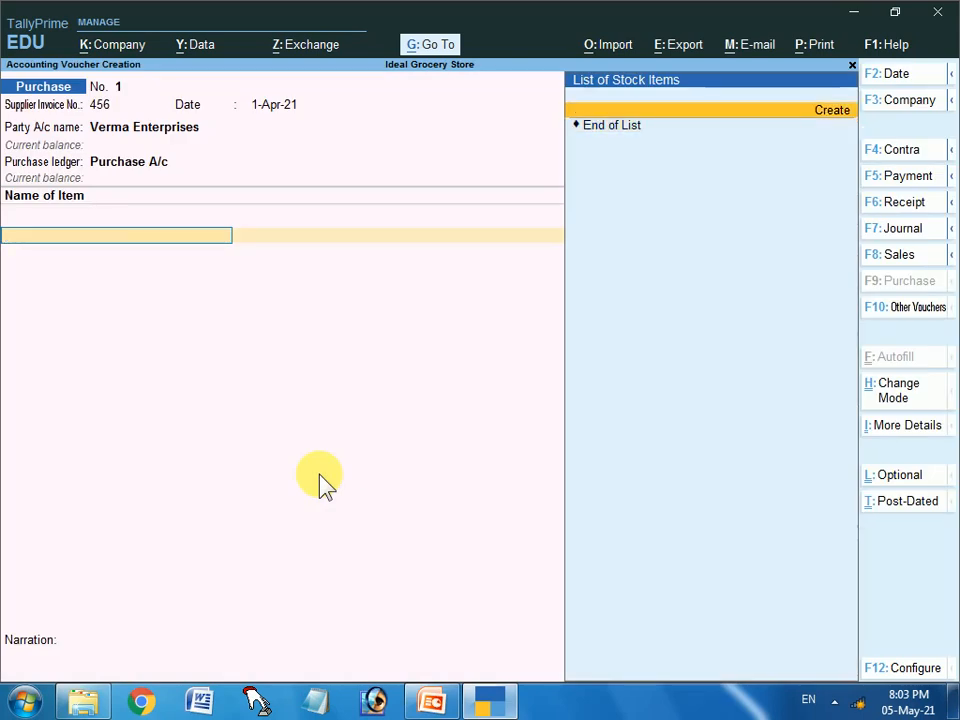
pyautogui.press('Return')
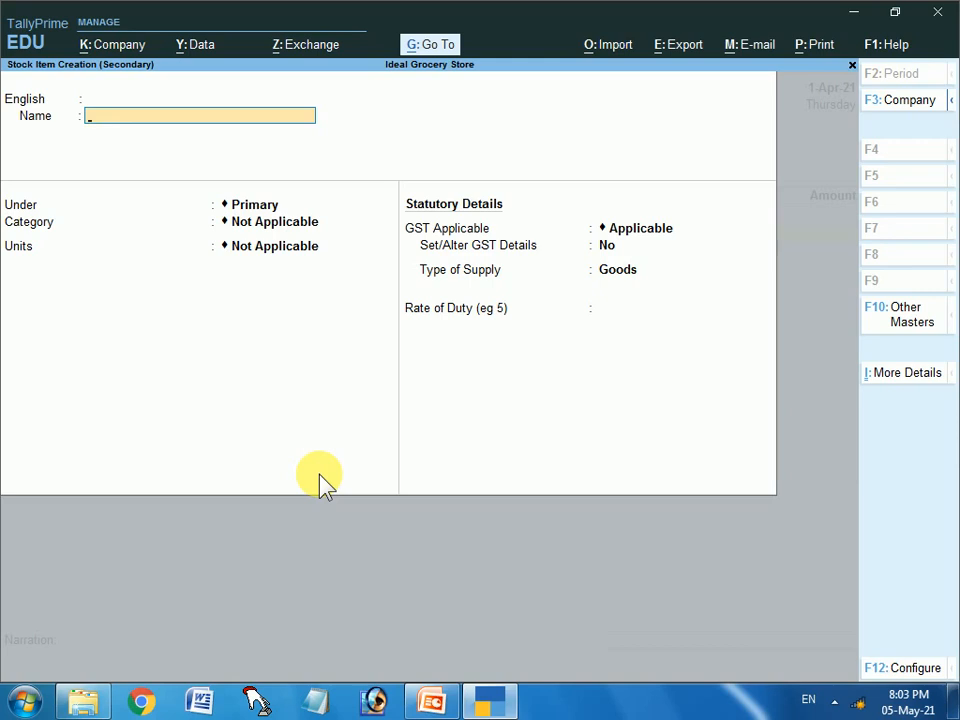
pyautogui.write('Swastik Mixture')
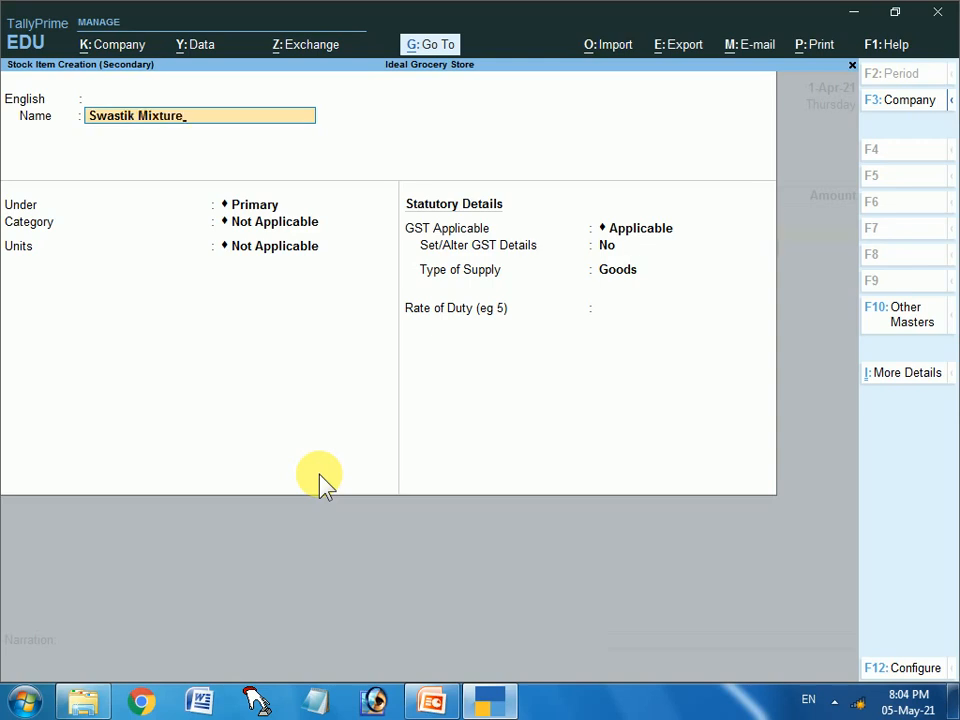
pyautogui.press('Return')
pyautogui.press('Return')
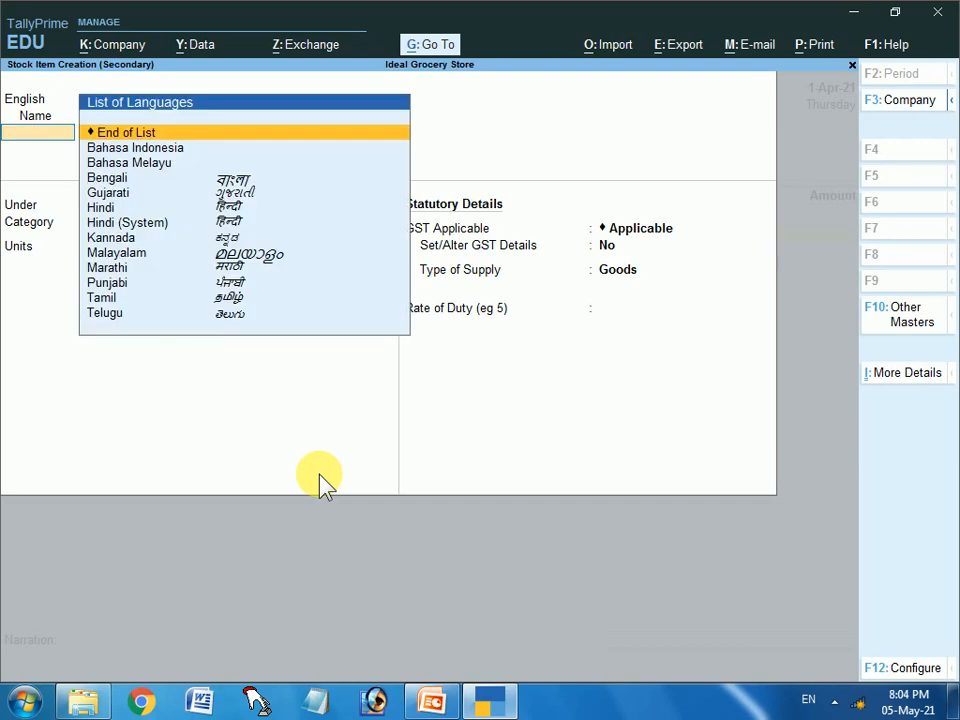
pyautogui.press('Return')
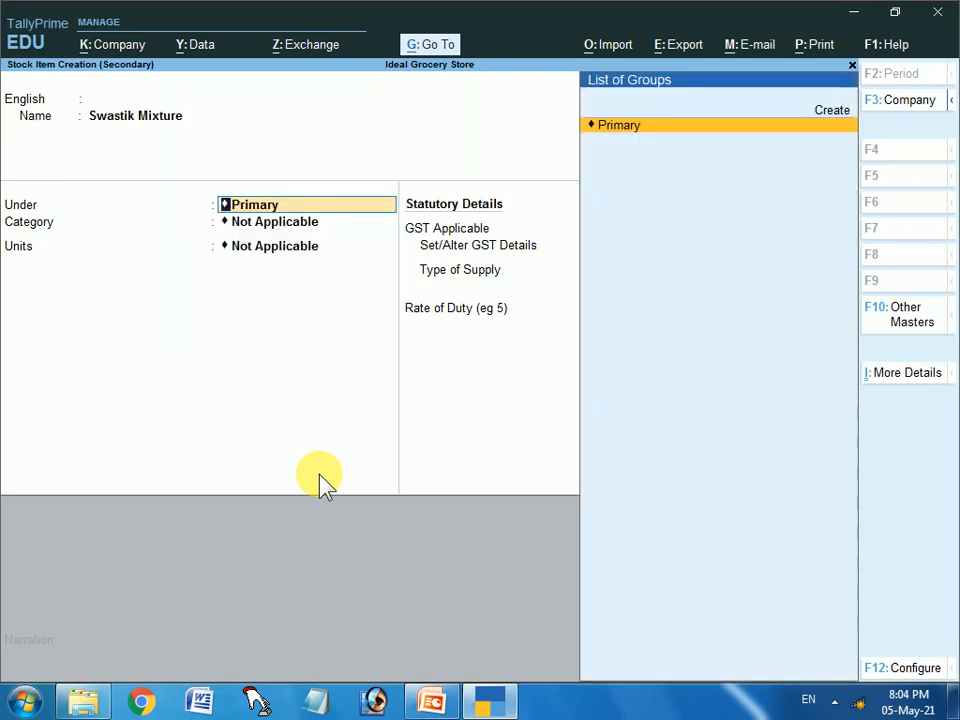
# Step: Create a stock group named Mixture under Primary for the item, with quantity addition and GST details both set to No
pyautogui.press('Up')
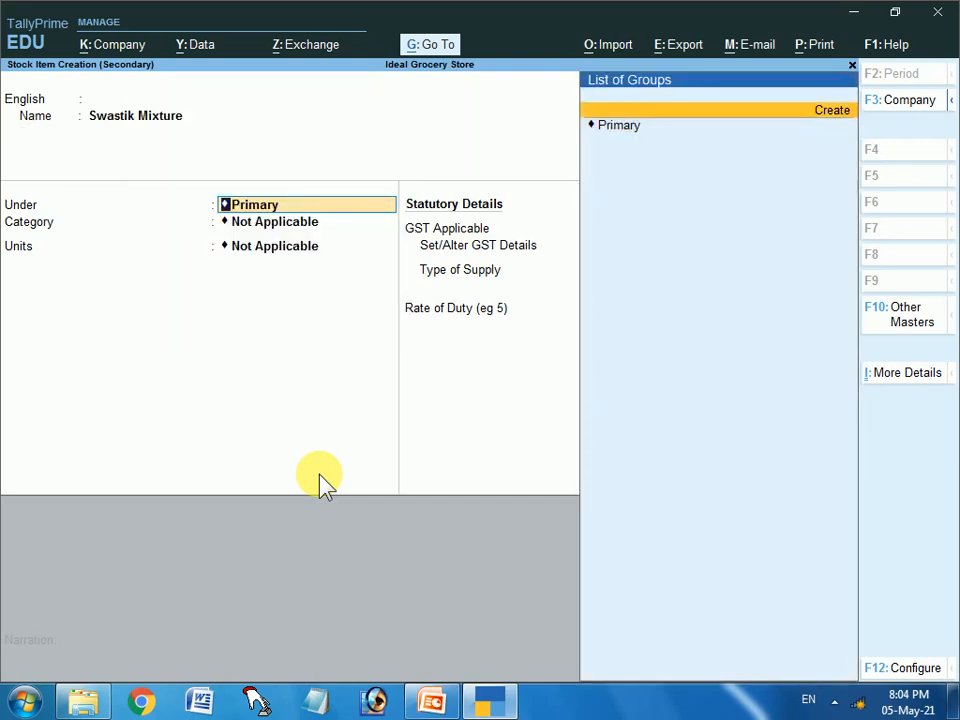
pyautogui.press('Return')
pyautogui.write('M')
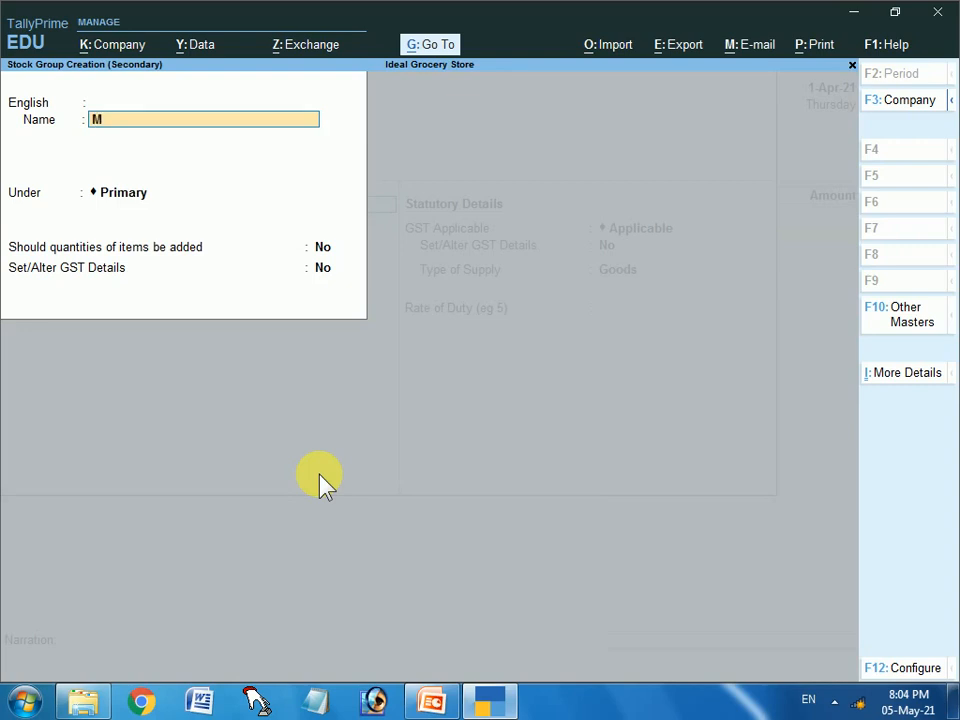
pyautogui.write('ixture')
pyautogui.press('Return')
pyautogui.press('Return')
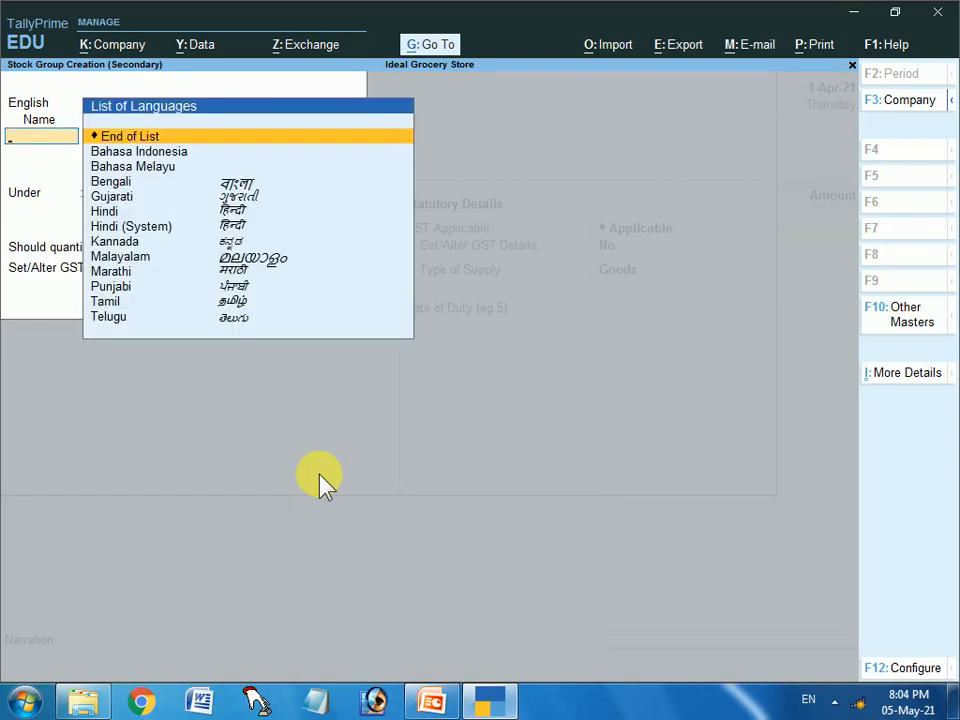
pyautogui.press('Return')
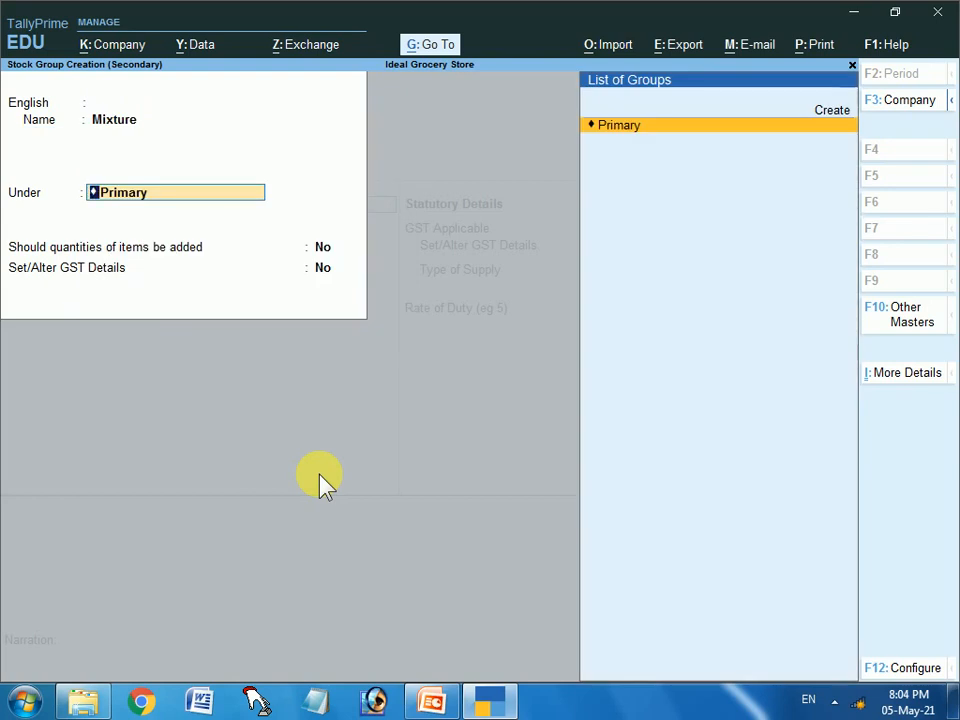
pyautogui.press('Return')
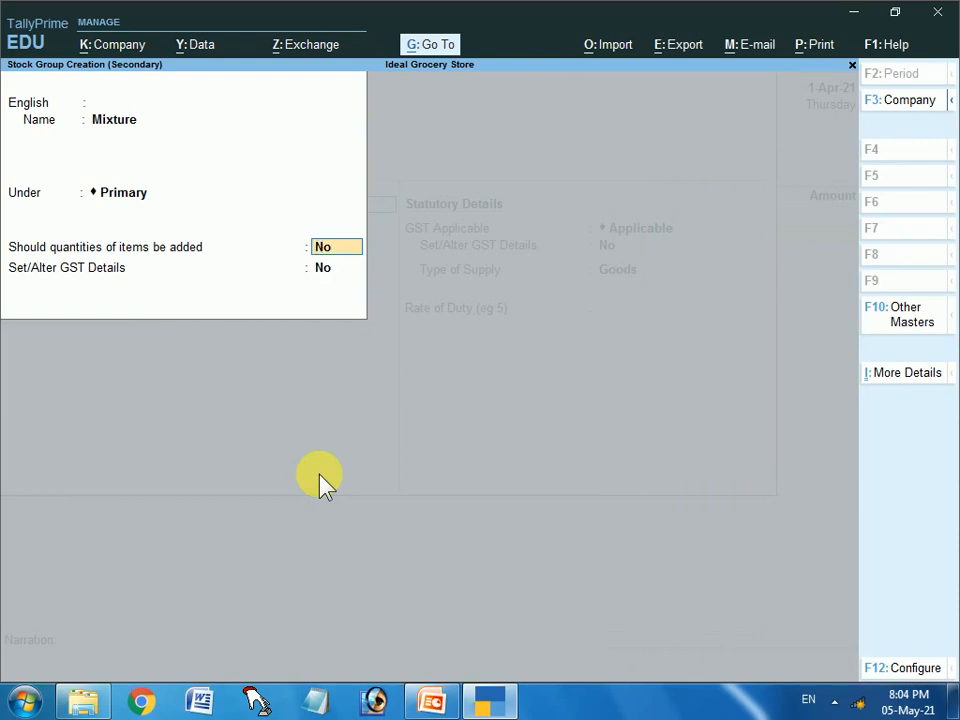
pyautogui.press('Return')
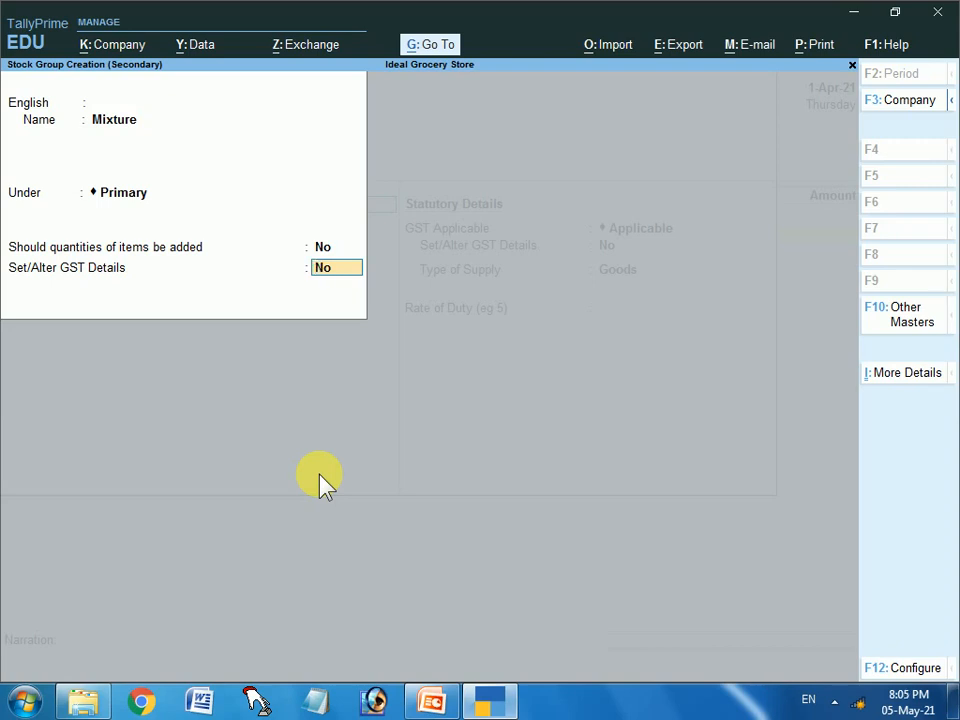
pyautogui.press('Return')
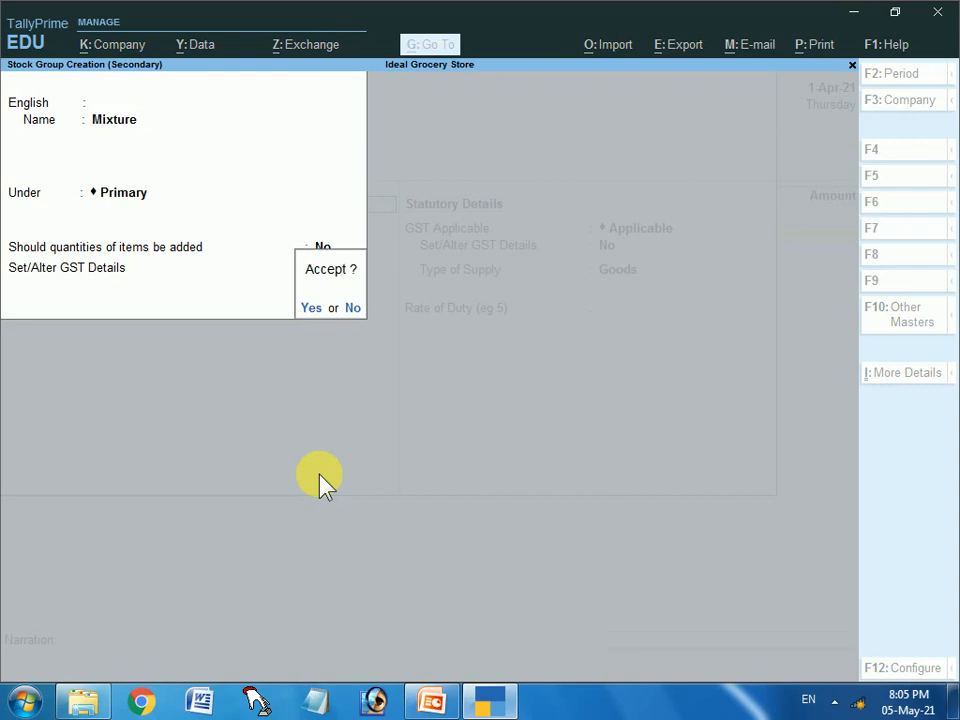
pyautogui.press('Return')
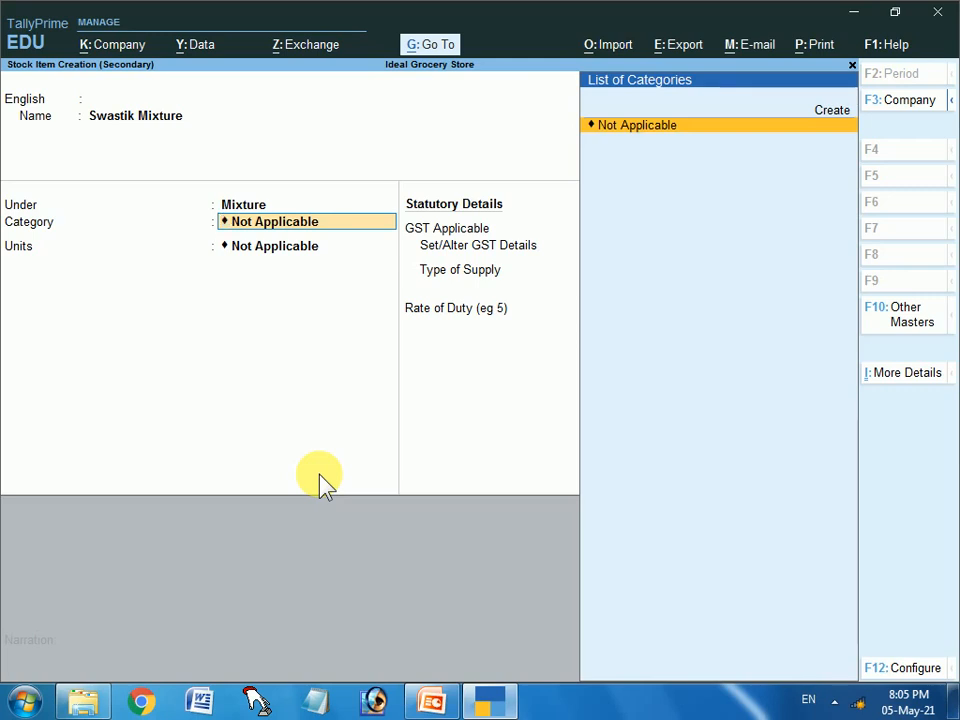
# Step: Leave the item's category Not Applicable and start a new simple unit with symbol kgs and formal name Kilograms
pyautogui.press('Return')
pyautogui.press('Up')
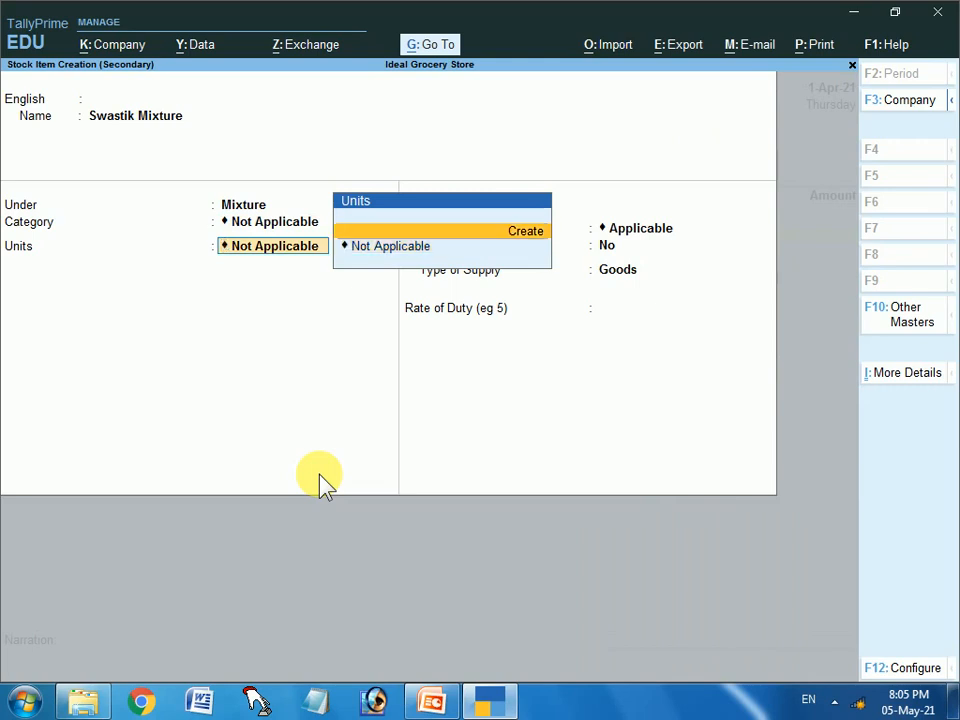
pyautogui.press('Return')
pyautogui.write('k')
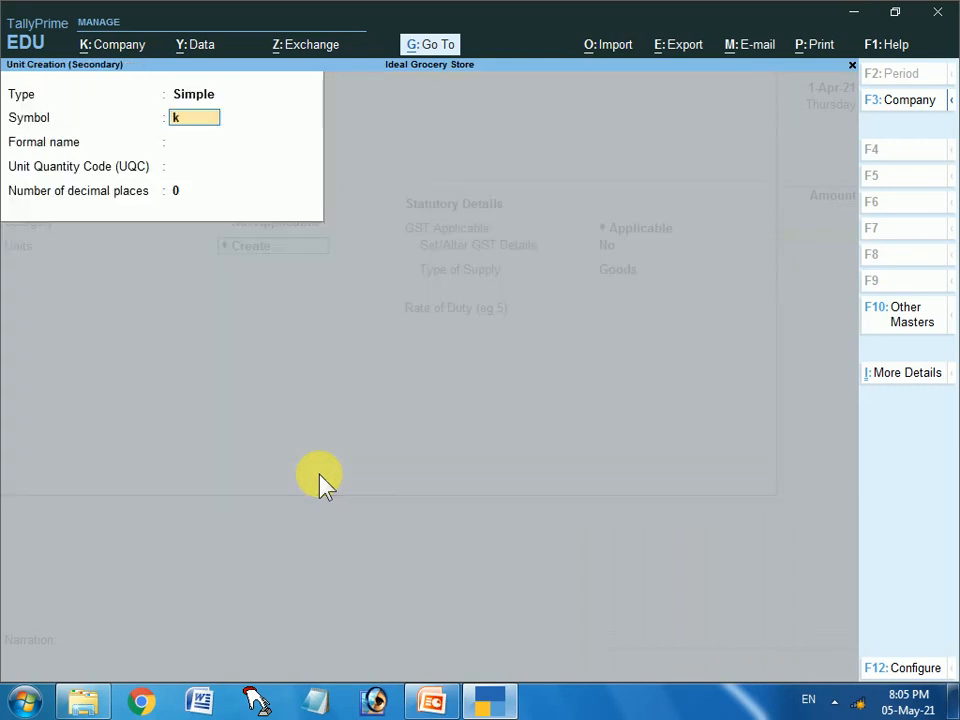
pyautogui.write('gs')
pyautogui.press('Return')
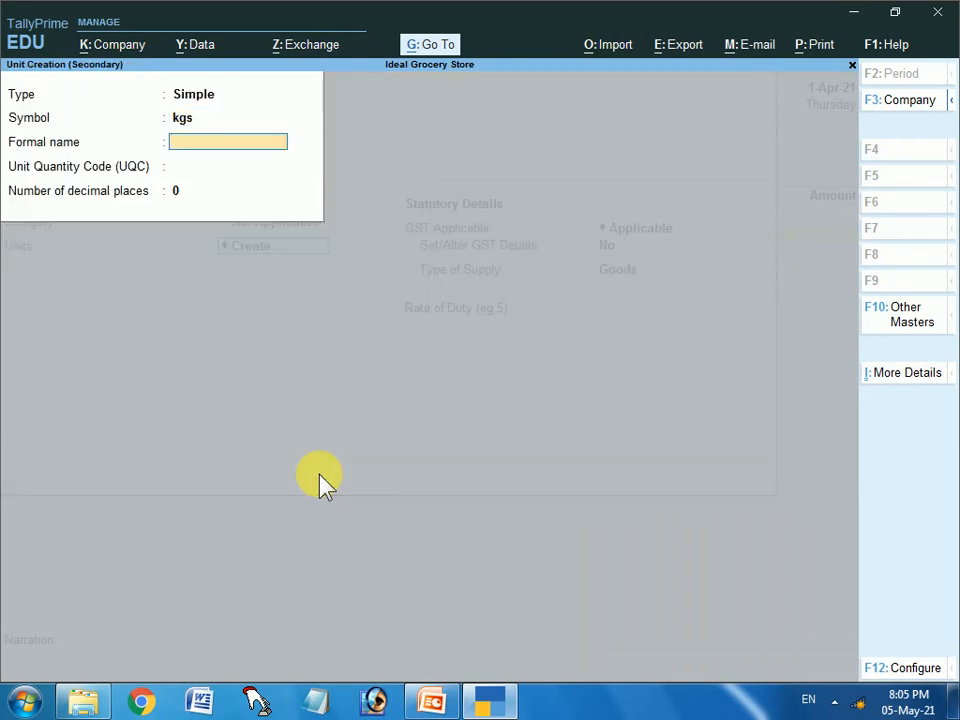
pyautogui.write('Kilogrm')
pyautogui.press('BackSpace')
pyautogui.press('BackSpace')
pyautogui.press('BackSpace')
pyautogui.write('ms')
pyautogui.press('Return')
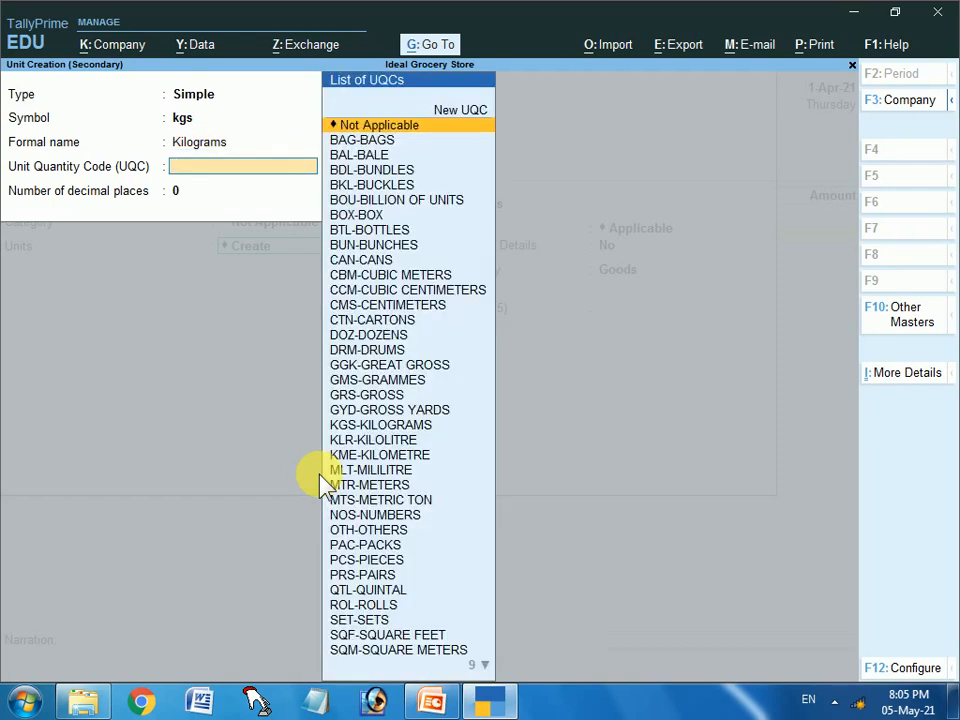
# Step: Assign the unit quantity code KGS-KILOGRAMS with 3 decimal places, and save the unit
pyautogui.write('kgs')
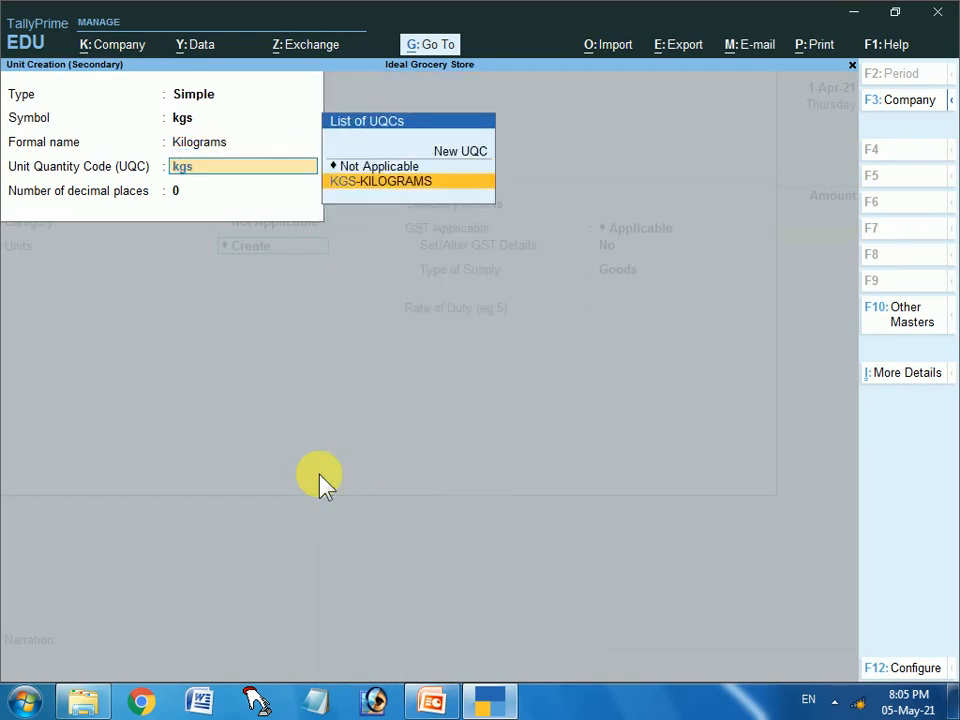
pyautogui.press('Return')
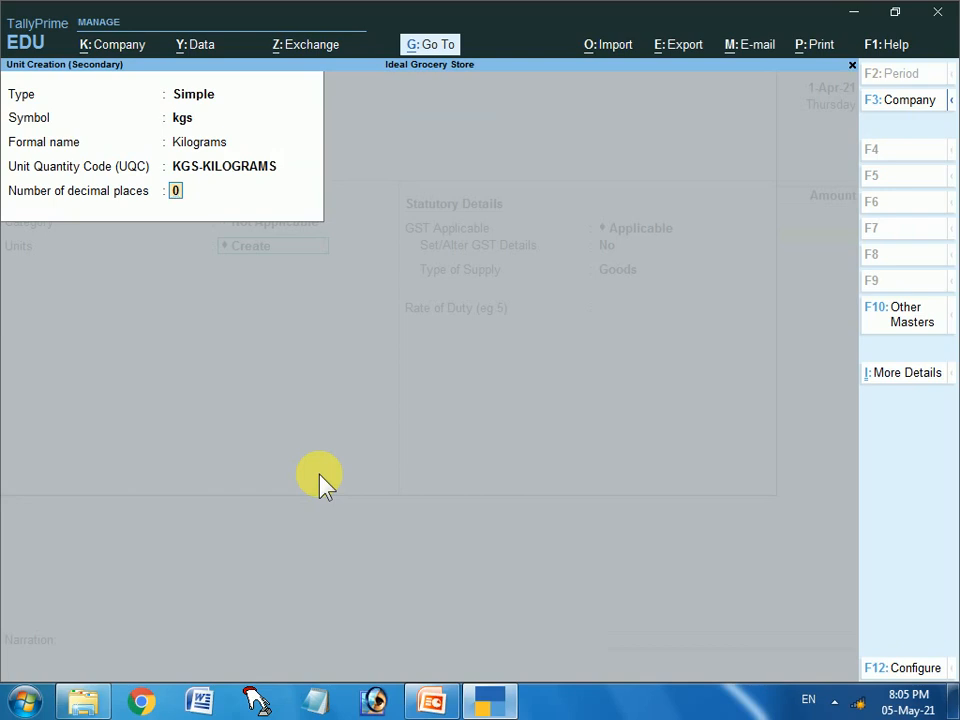
pyautogui.write('3')
pyautogui.press('Return')
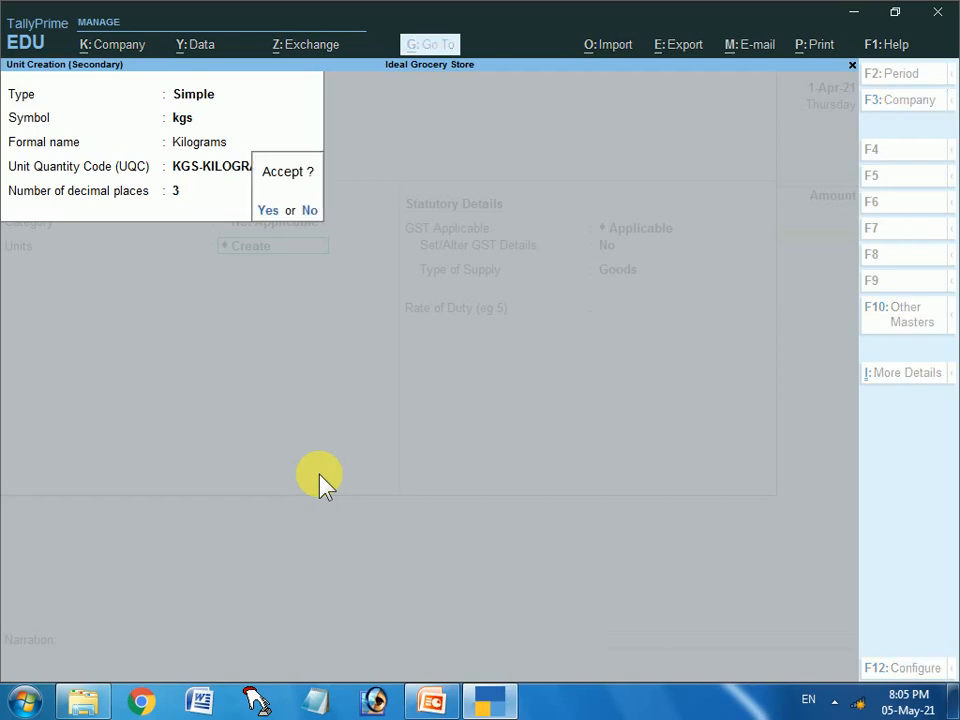
pyautogui.press('Return')
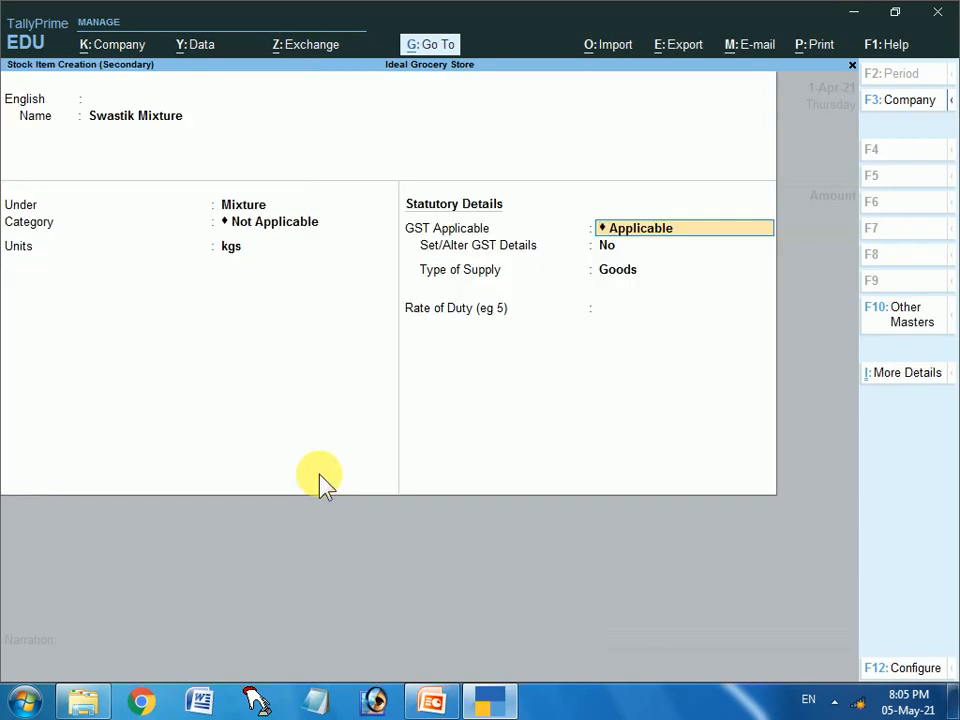
# Step: Keep GST Applicable for Swastik Mixture without altering GST details, set the type of supply to Goods, leave the duty rate blank, and save it
pyautogui.press('Return')
pyautogui.press('BackSpace')
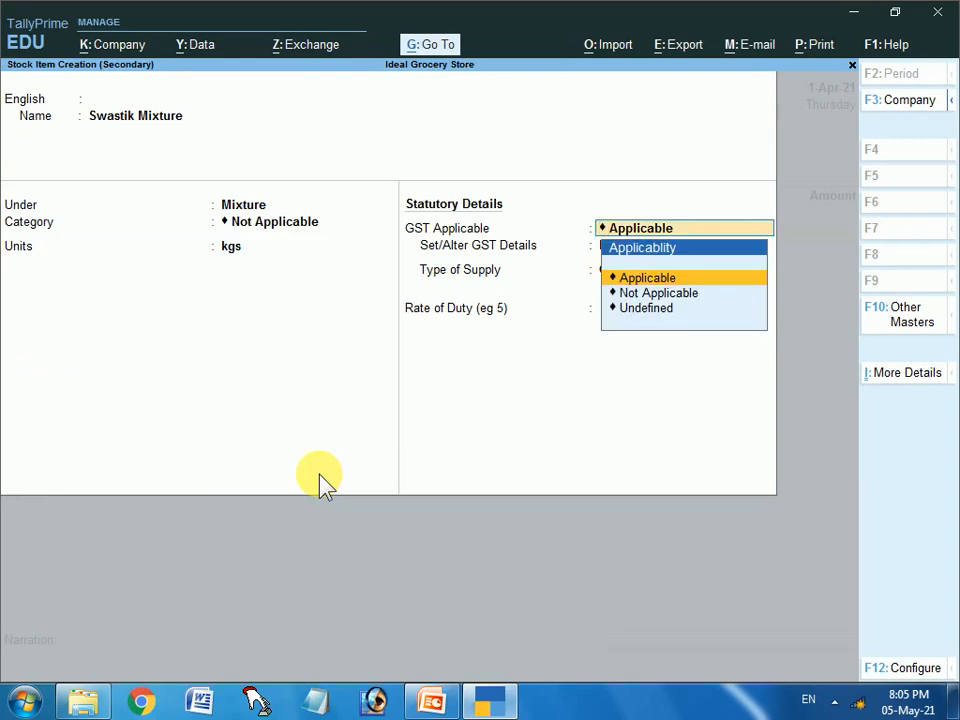
pyautogui.press('Return')
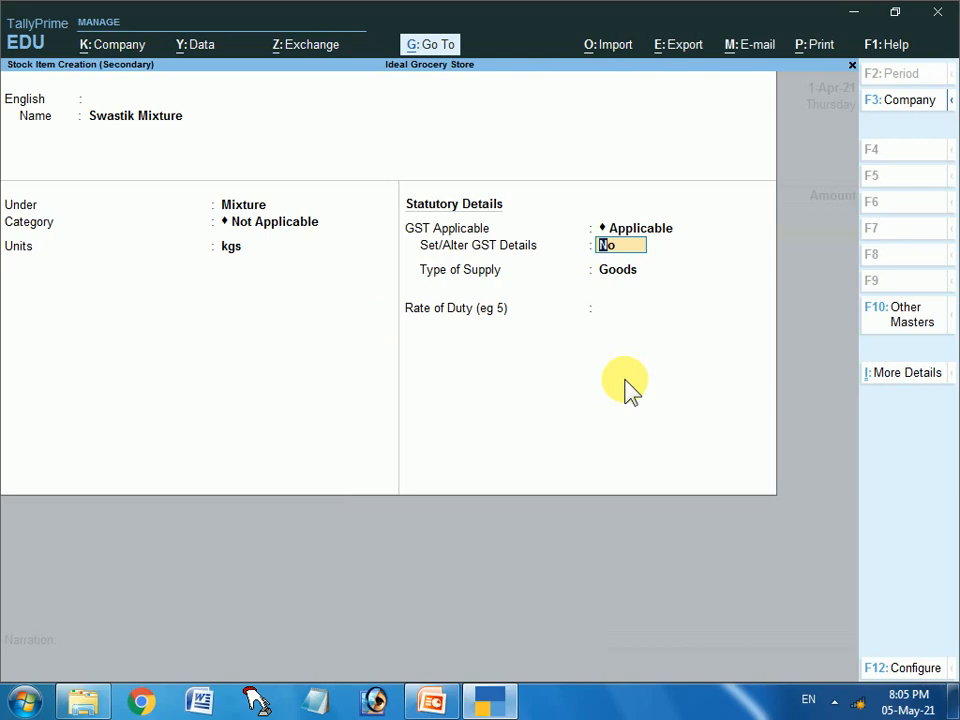
pyautogui.press('Return')
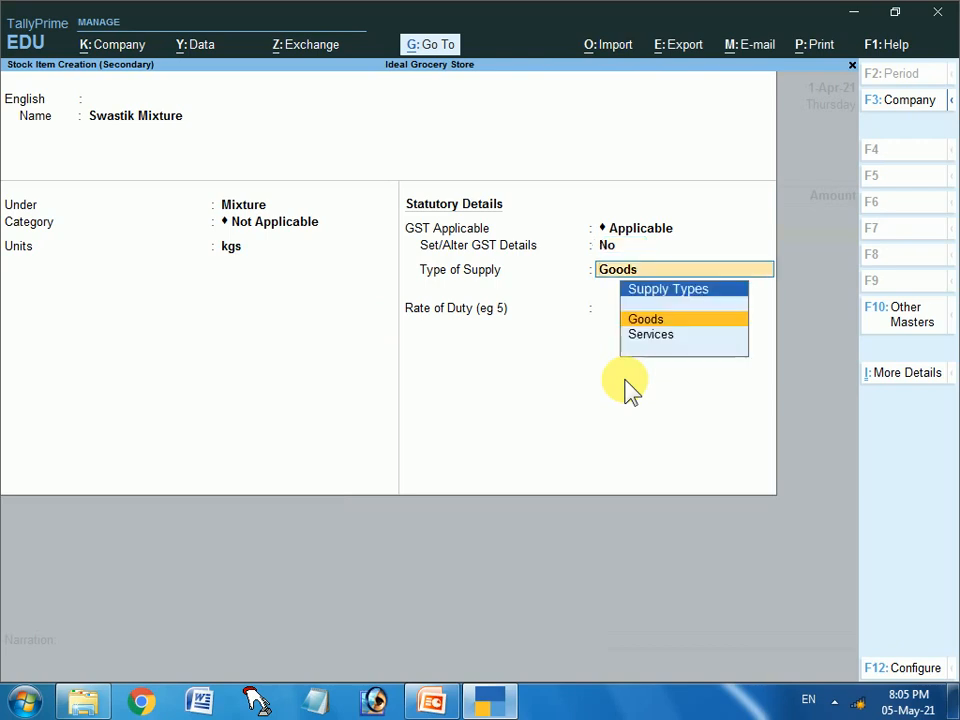
pyautogui.press('Return')
pyautogui.press('Return')
pyautogui.press('Return')
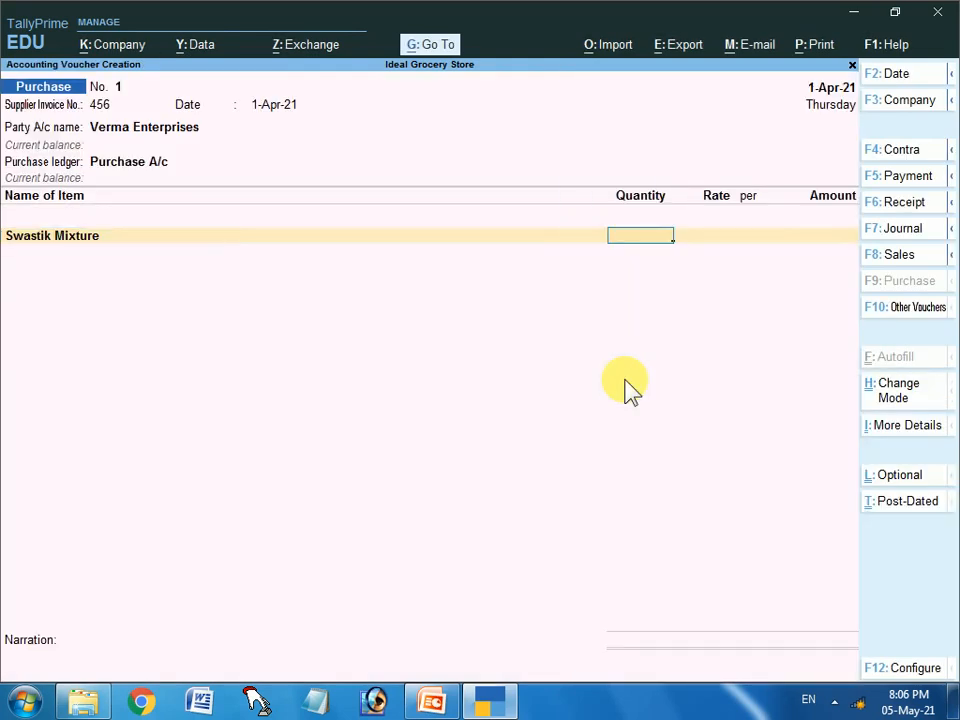
# Step: Enter 100 kgs of Swastik Mixture at a rate of 120 per kgs and end the item list
pyautogui.write('100')
pyautogui.press('Return')
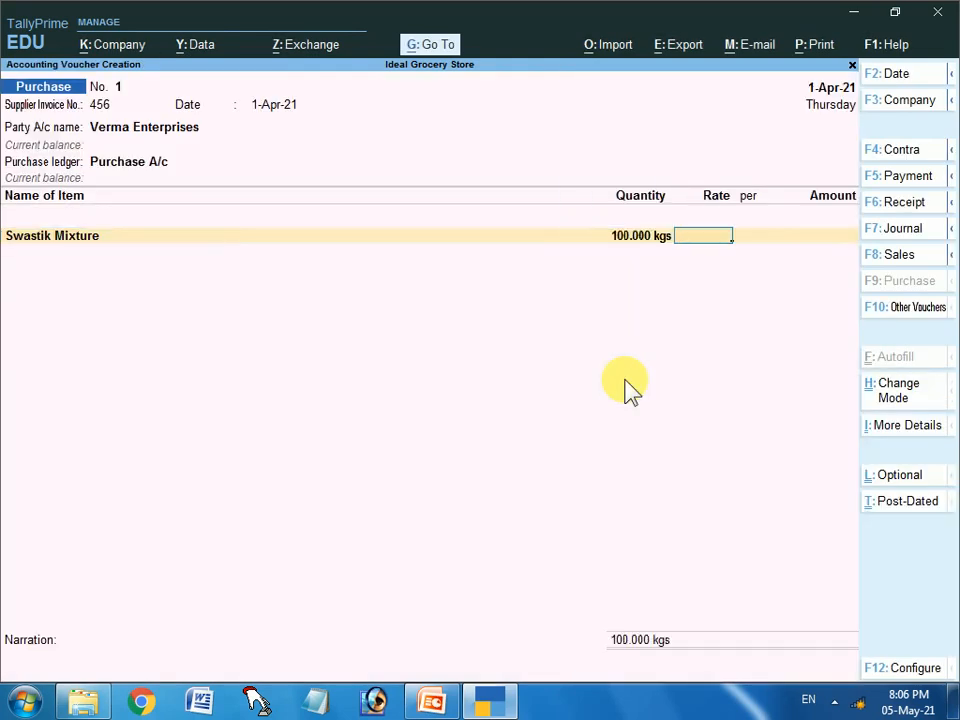
pyautogui.write('120')
pyautogui.press('Return')
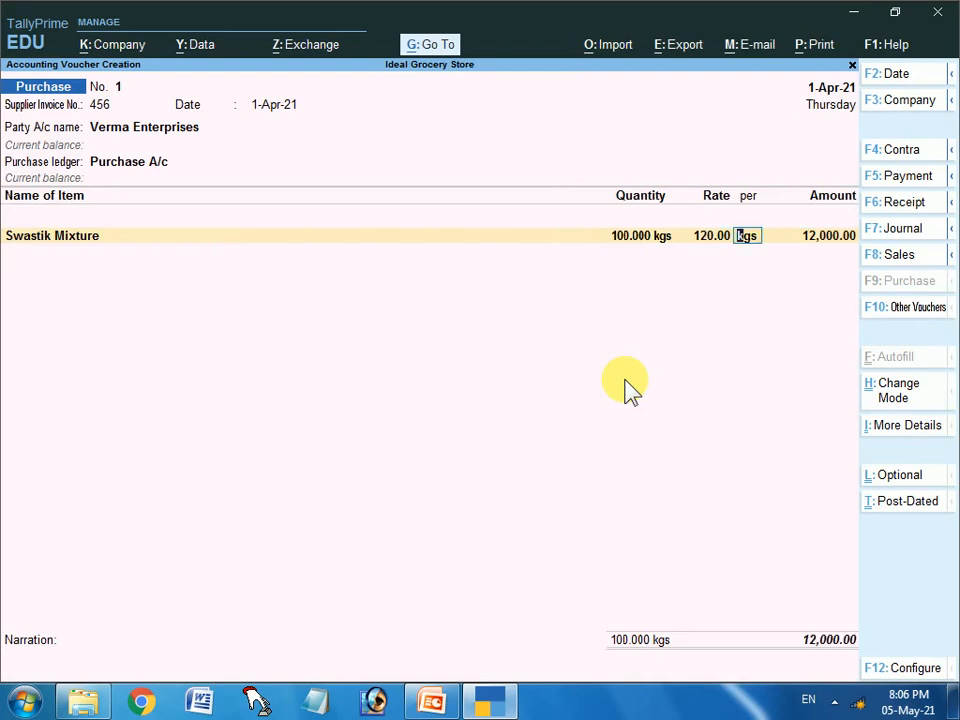
pyautogui.press('Return')
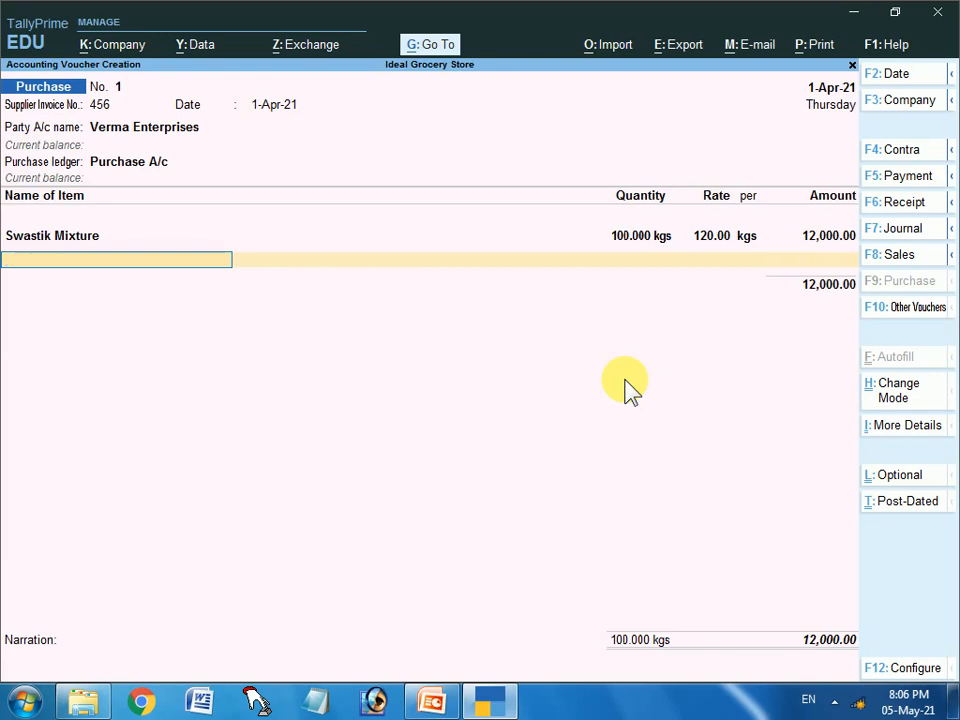
pyautogui.press('Return')
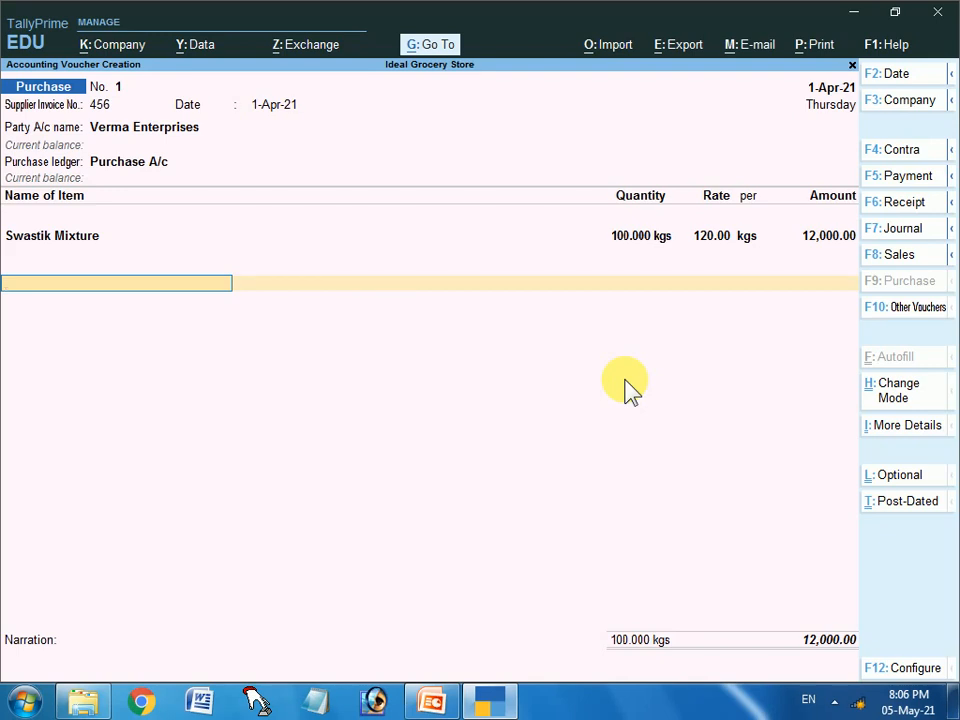
# Step: Start a new ledger named Cgst from the invoice and place it under Duties & Taxes
pyautogui.hotkey('alt', 'c')
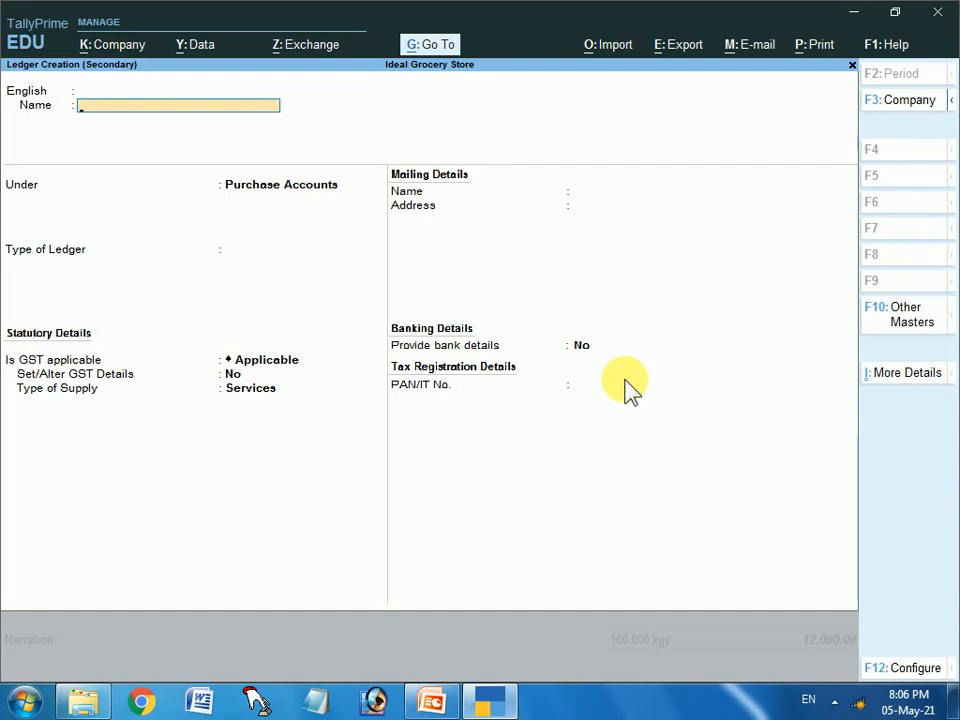
pyautogui.write('Cgst')
pyautogui.press('Return')
pyautogui.press('Return')
pyautogui.press('Return')
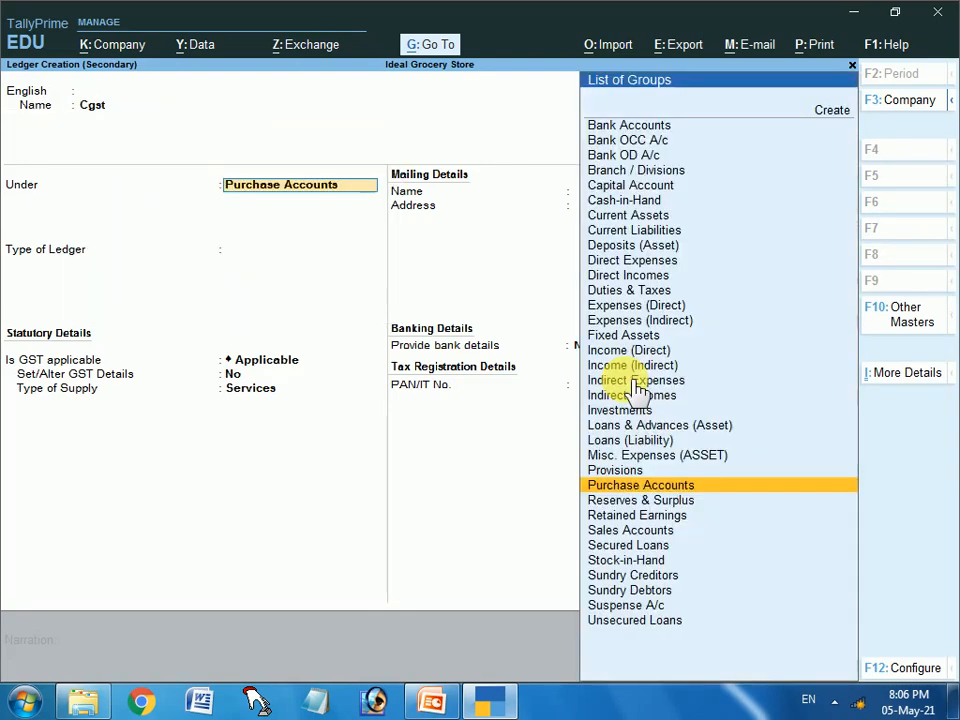
pyautogui.write('Dut')
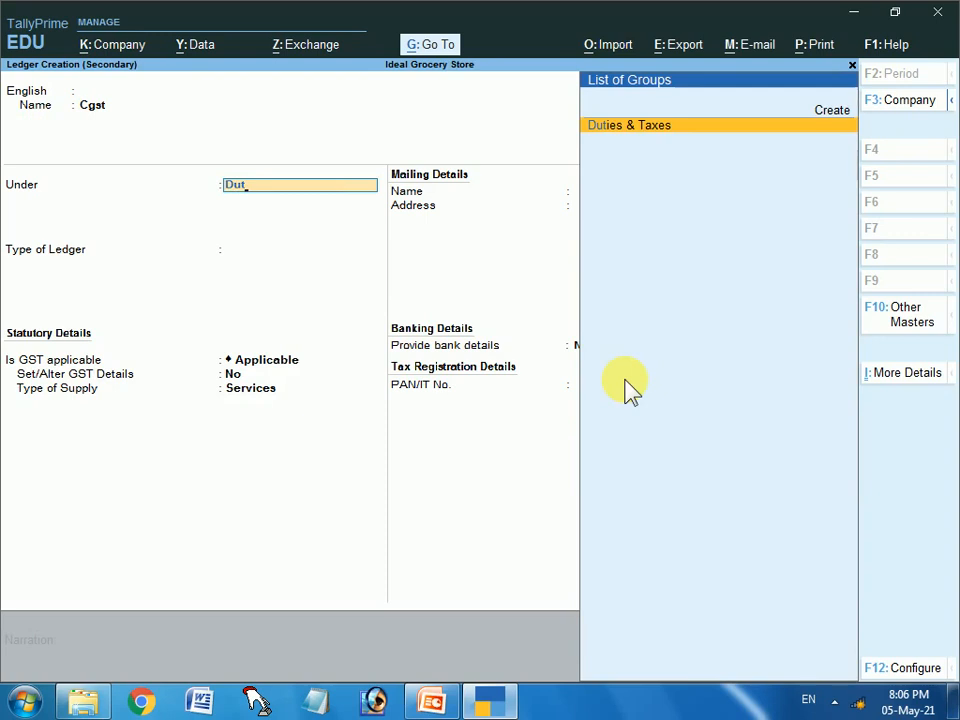
pyautogui.press('Return')
# Step: Set Cgst to duty type GST and tax type Central Tax at 0 % without rounding, save it, and accept its amount in the invoice
pyautogui.press('Up')
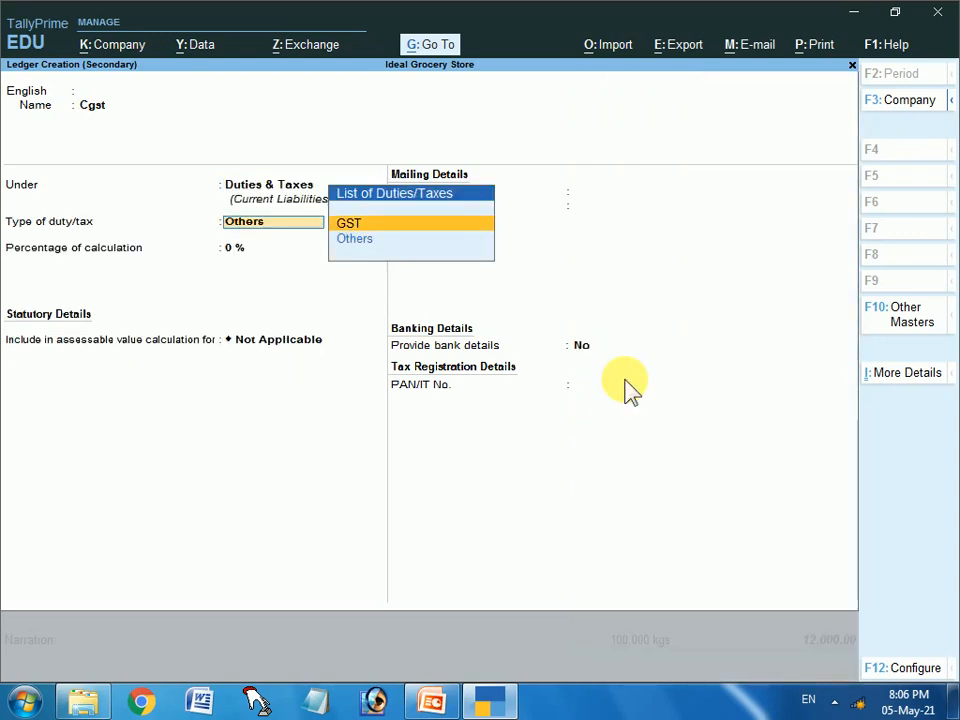
pyautogui.press('Return')
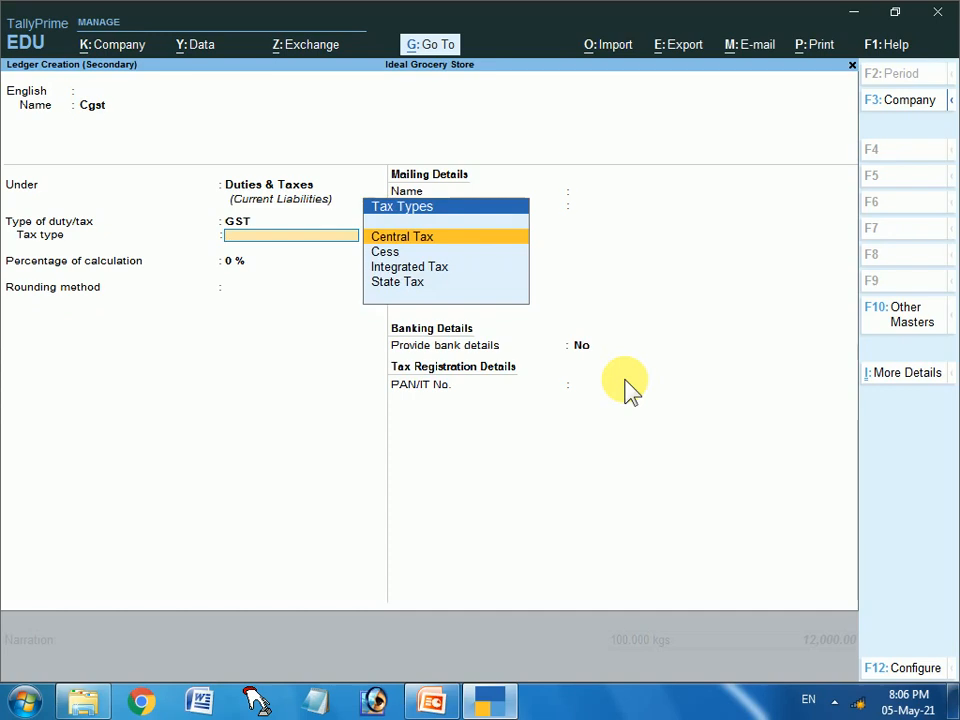
pyautogui.press('Down')
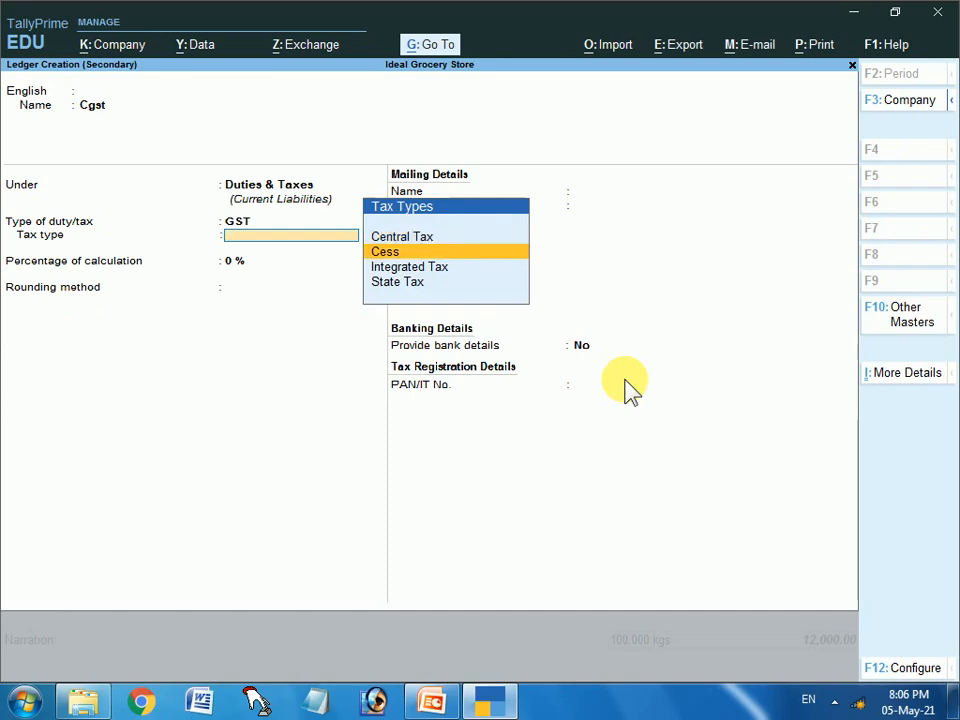
pyautogui.press('Up')
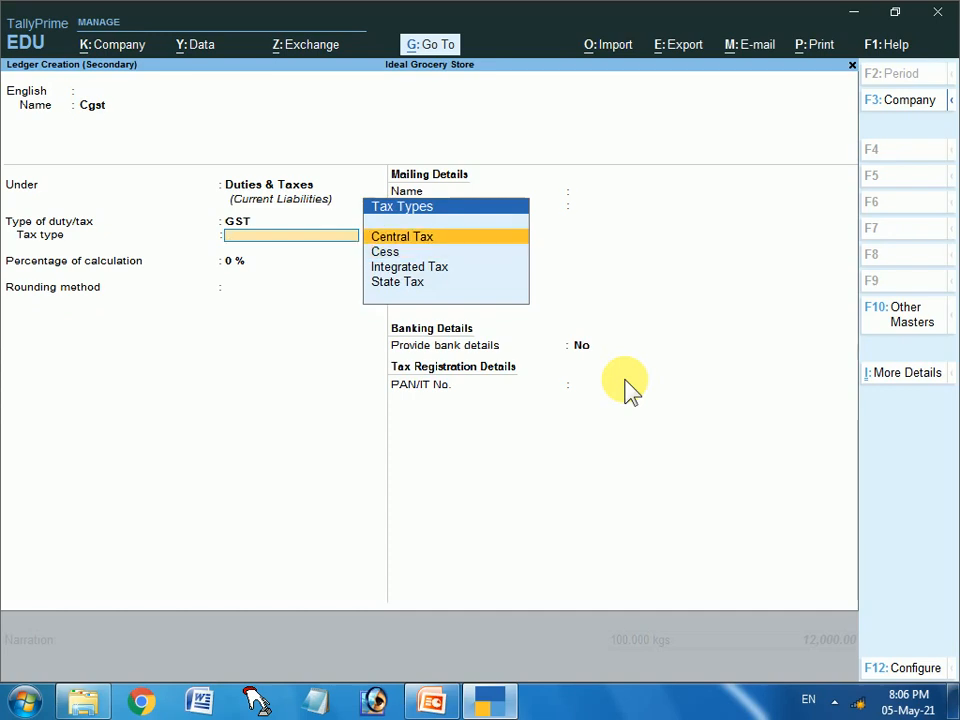
pyautogui.press('Return')
pyautogui.press('Return')
pyautogui.press('Return')
pyautogui.press('Return')
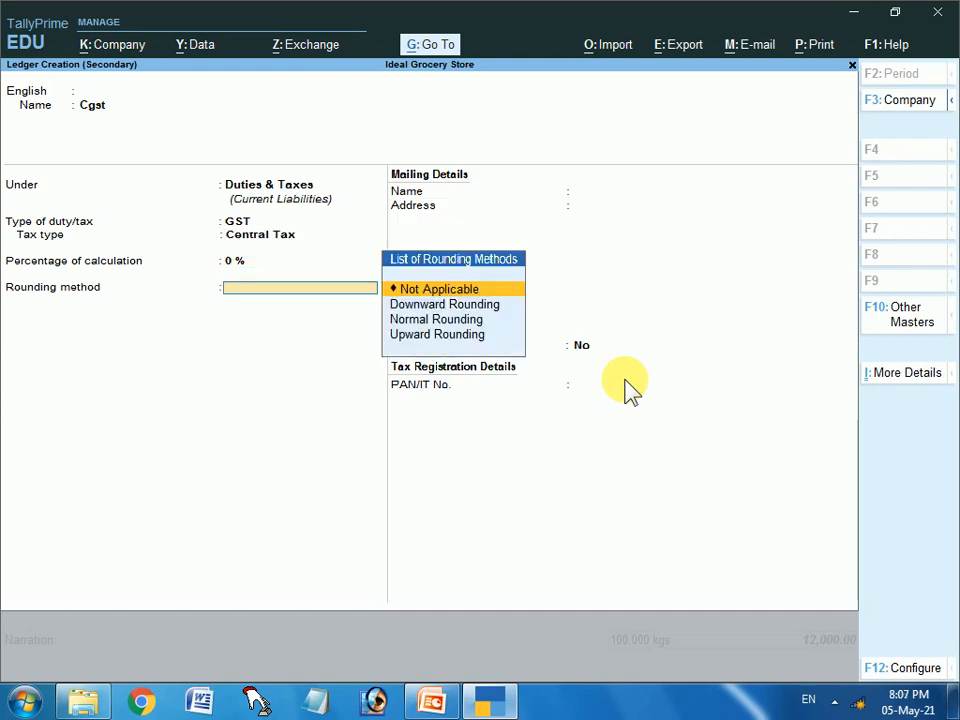
pyautogui.press('Return')
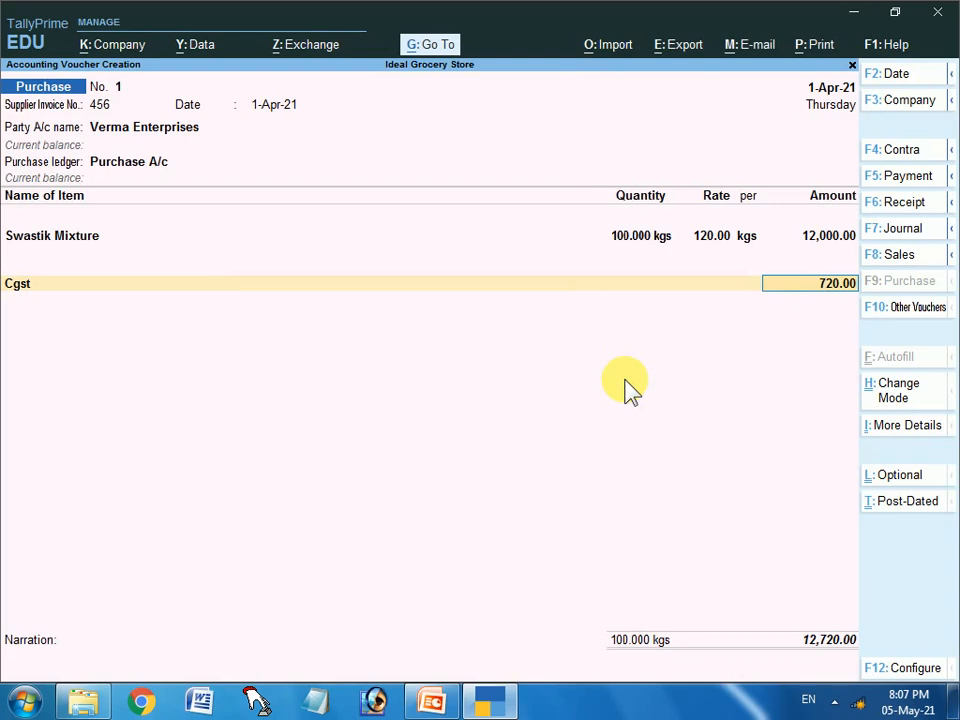
pyautogui.press('Return')
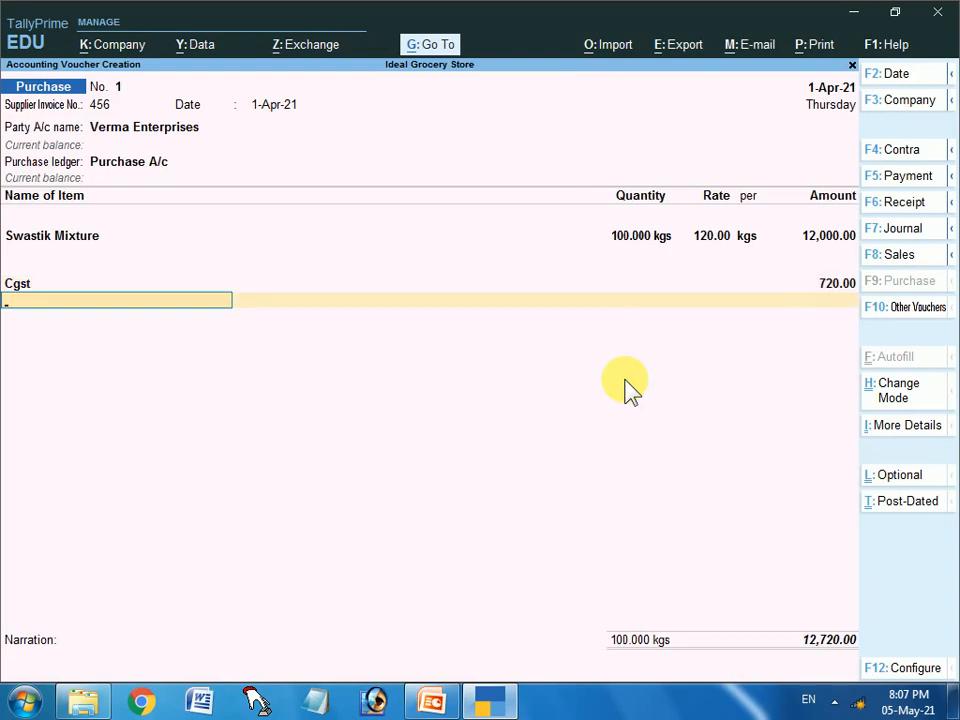
# Step: Start a new ledger named Sgst from the invoice, keeping it under Duties & Taxes
pyautogui.hotkey('alt', 'c')
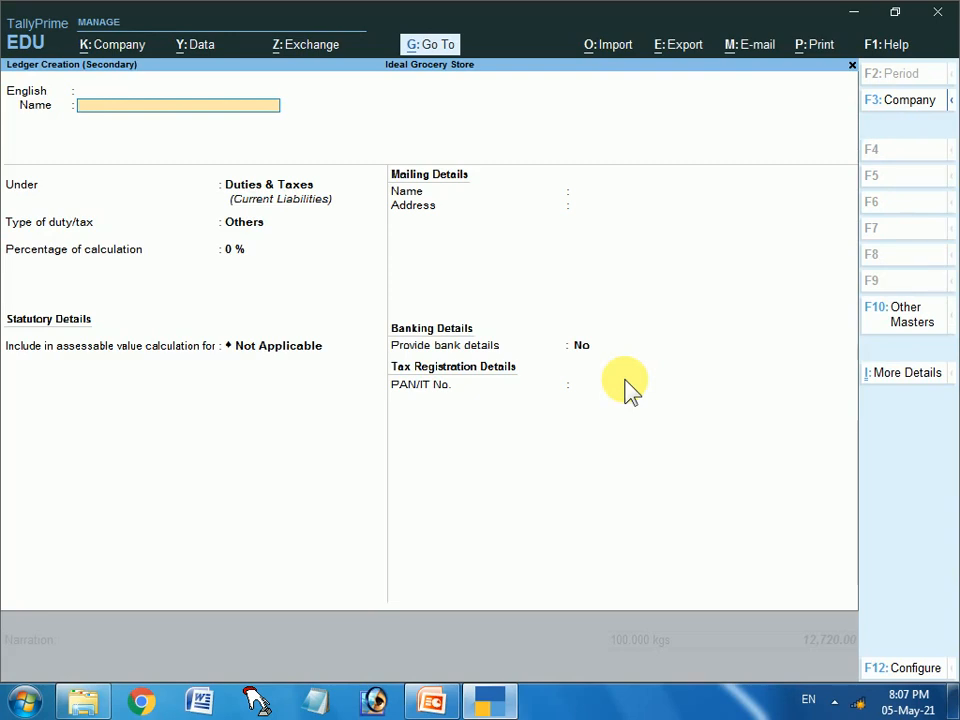
pyautogui.write('G')
pyautogui.press('BackSpace')
pyautogui.write('\\s')
pyautogui.press('BackSpace')
pyautogui.press('BackSpace')
pyautogui.write('Sgst')
pyautogui.press('Return')
pyautogui.press('Return')
pyautogui.press('Return')
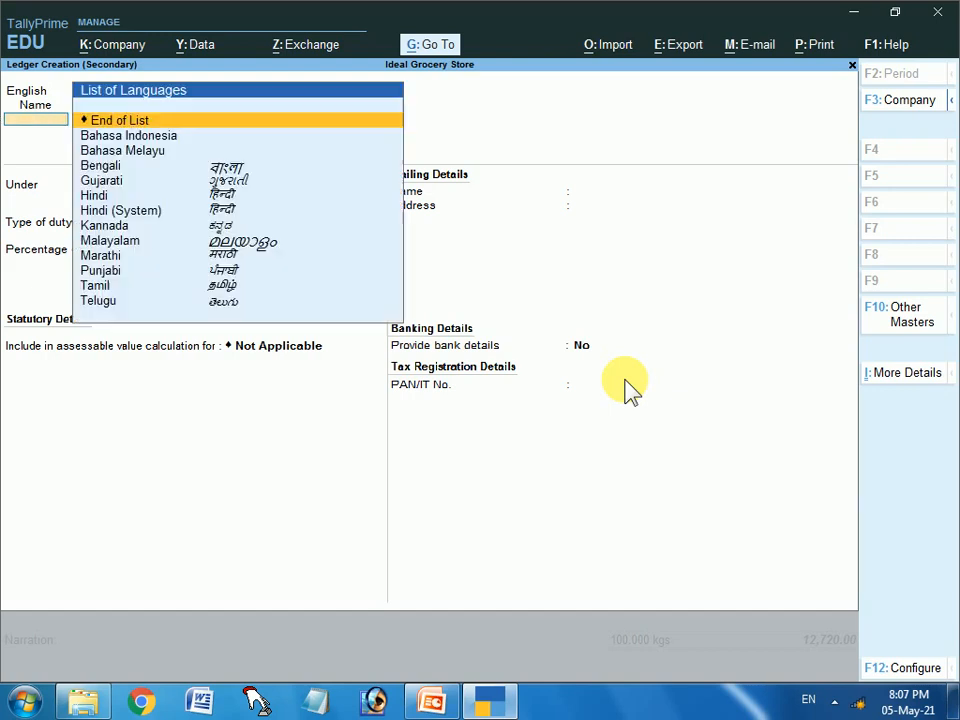
pyautogui.press('Return')
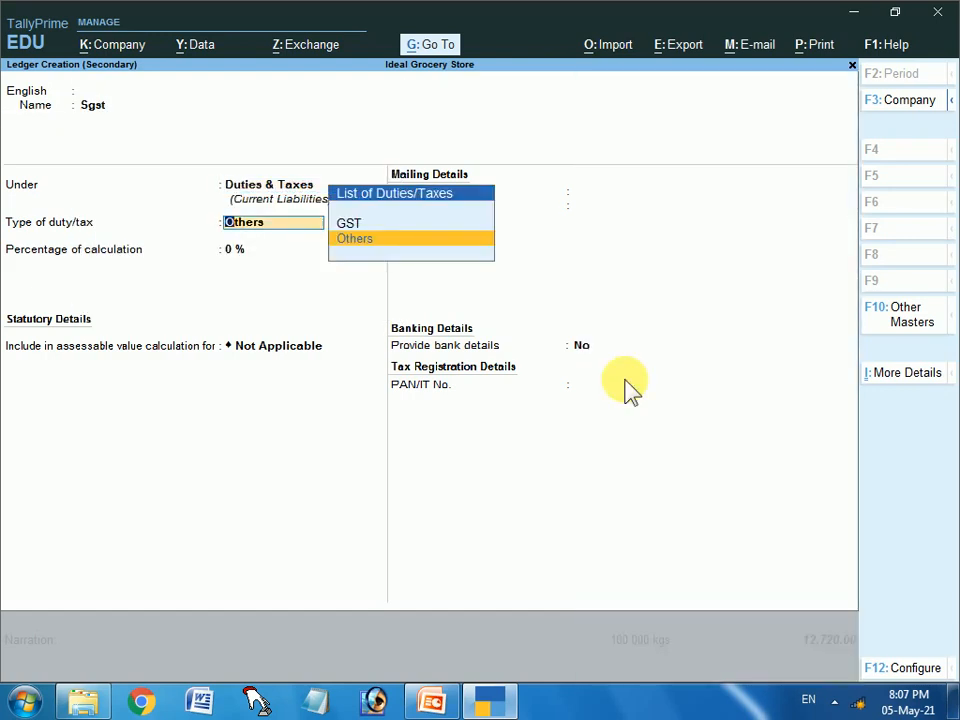
# Step: Set Sgst to duty type GST and tax type State Tax, keep 0 % and rounding Not Applicable, and save the ledger
pyautogui.press('Up')
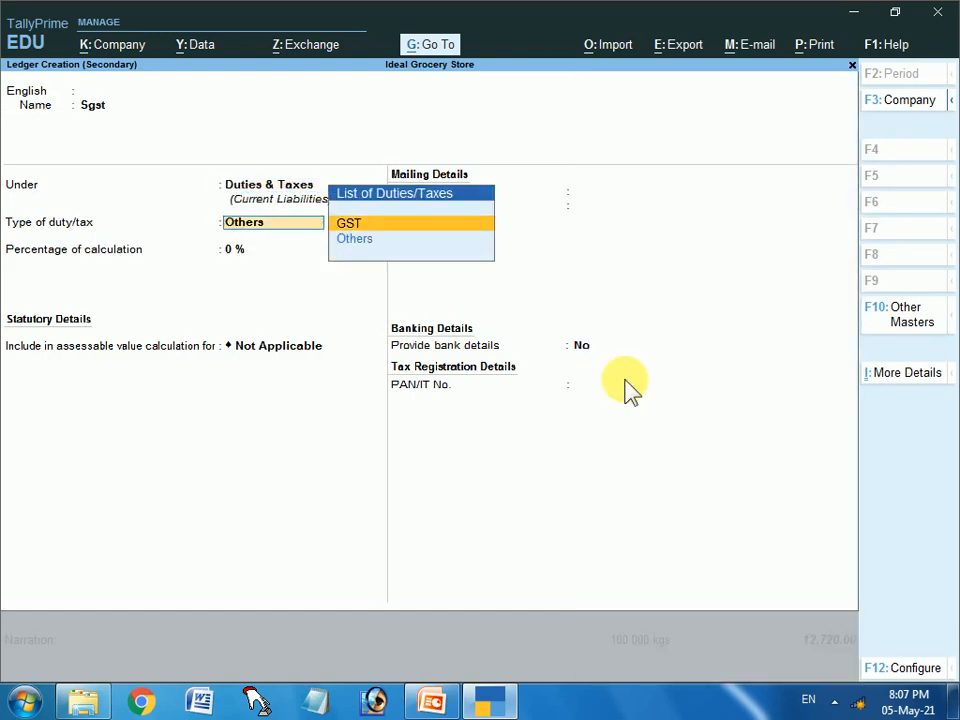
pyautogui.press('Return')
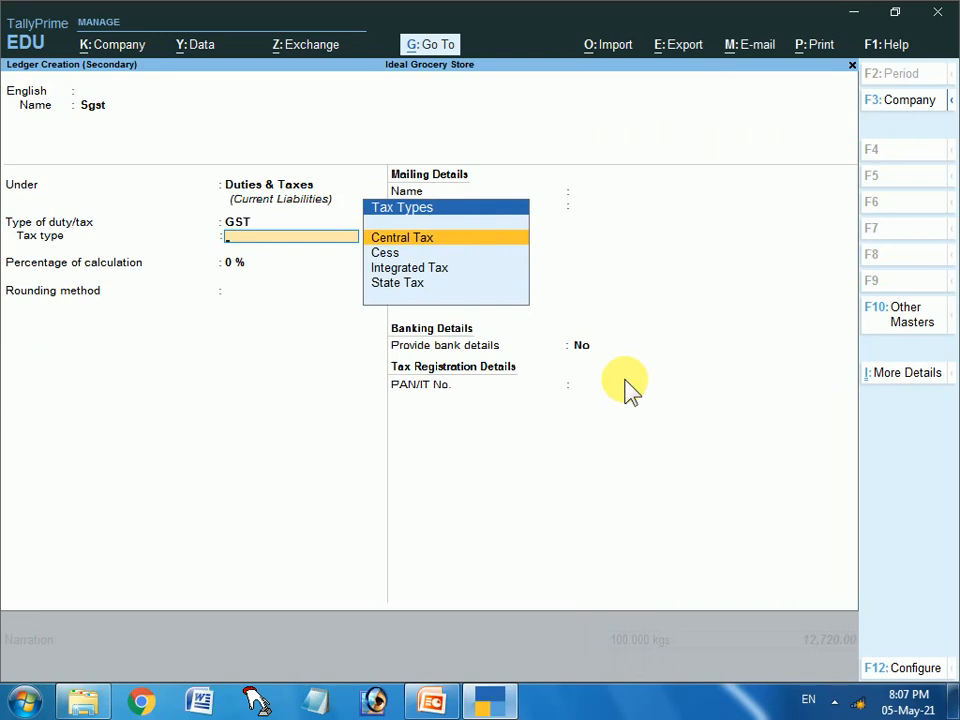
pyautogui.press('Down')
pyautogui.press('Down')
pyautogui.press('Down')
pyautogui.press('Return')
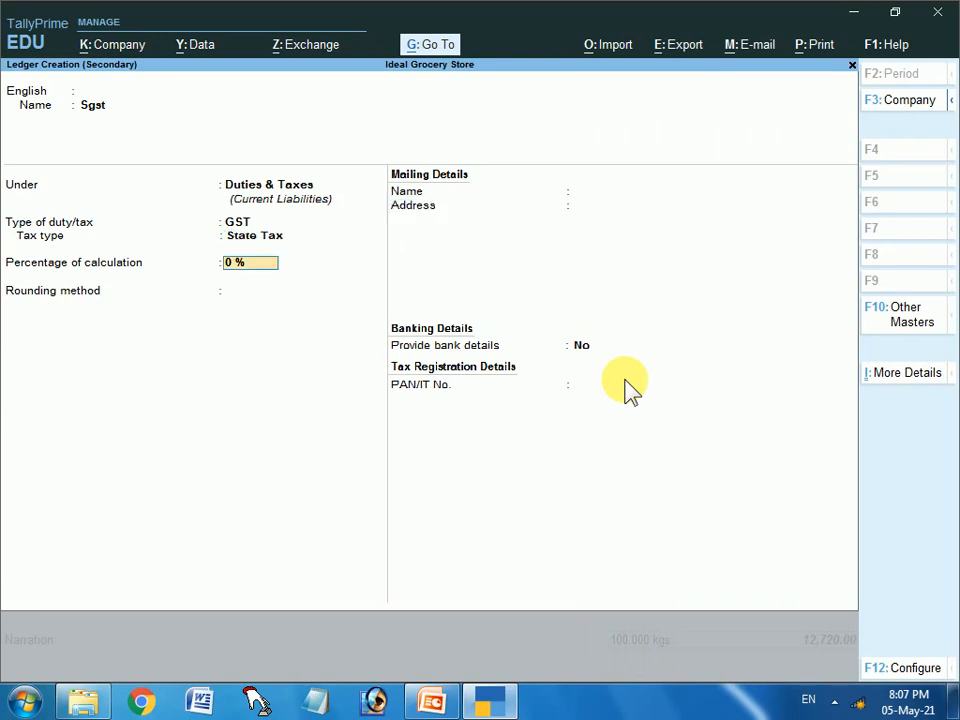
pyautogui.press('Return')
pyautogui.press('Return')
pyautogui.press('Return')
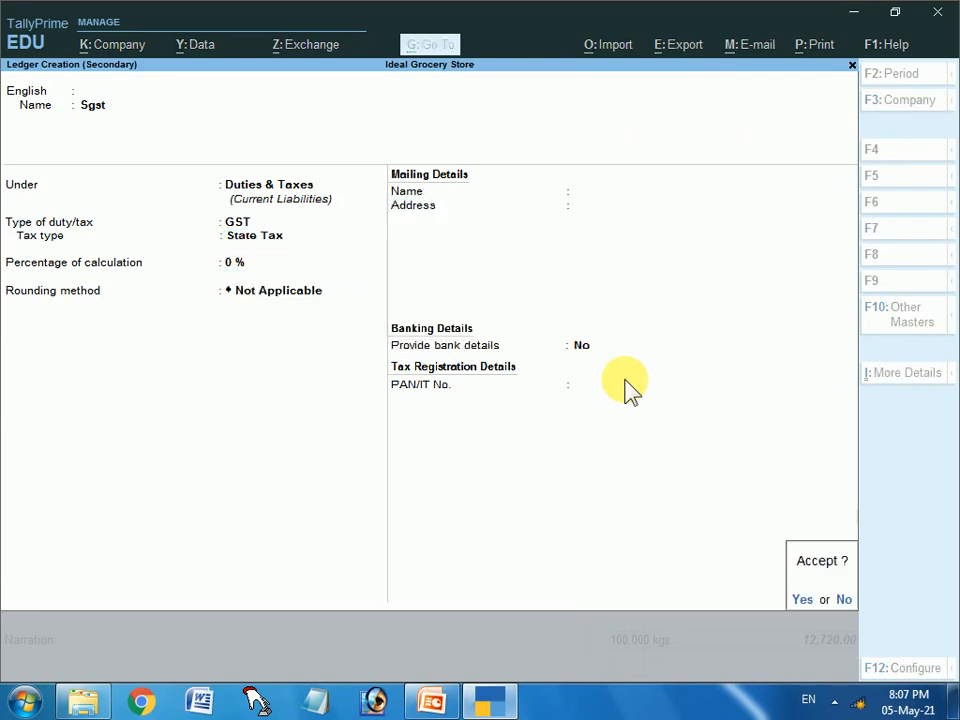
pyautogui.press('Return')
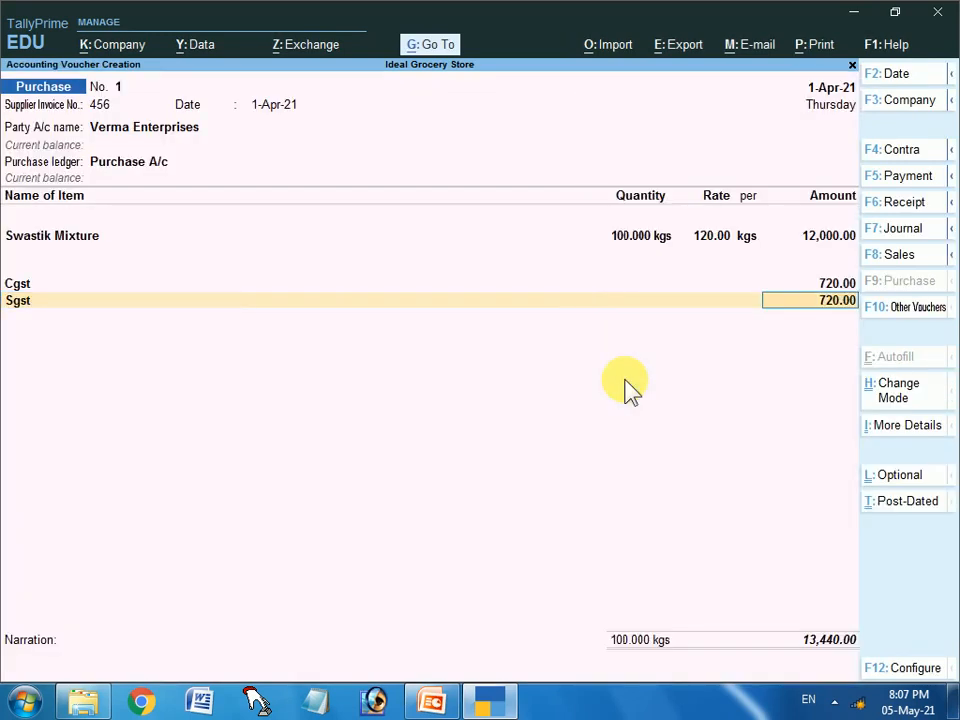
# Step: Accept the Sgst amount, enter the narration "purchase goods from verma enterprises", and save the purchase voucher
pyautogui.press('Return')
pyautogui.press('Return')
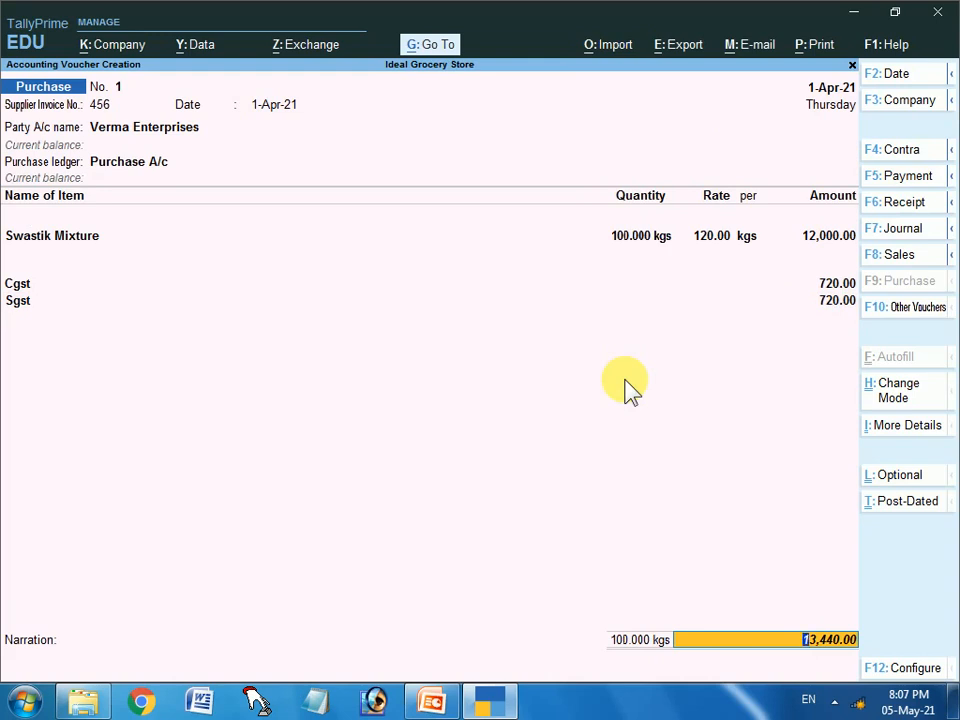
pyautogui.press('BackSpace')
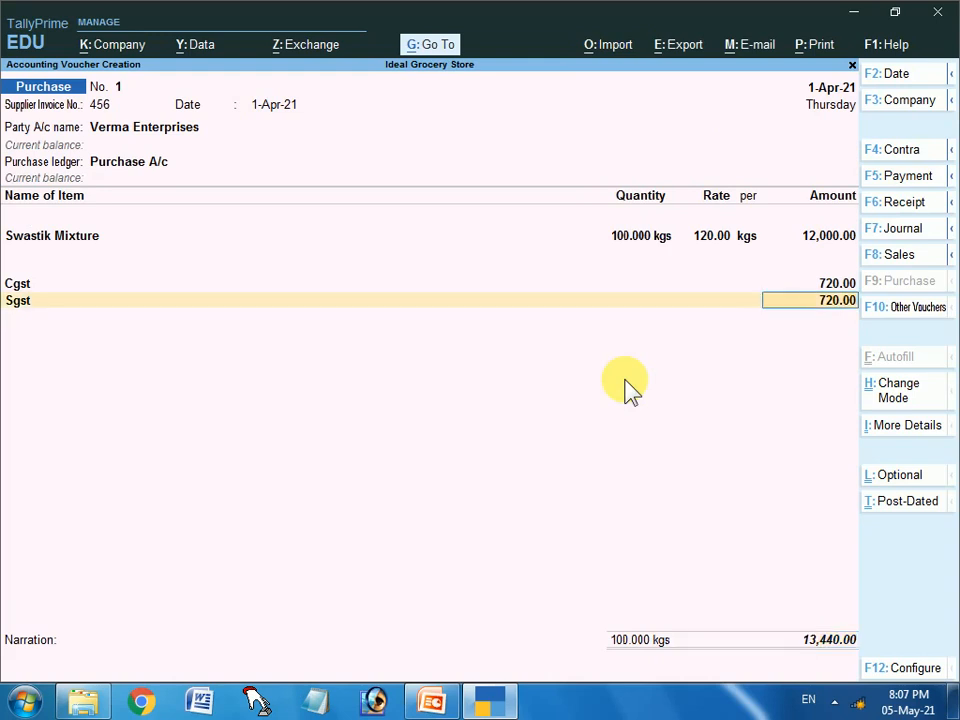
pyautogui.press('Return')
pyautogui.press('Return')
pyautogui.press('Return')
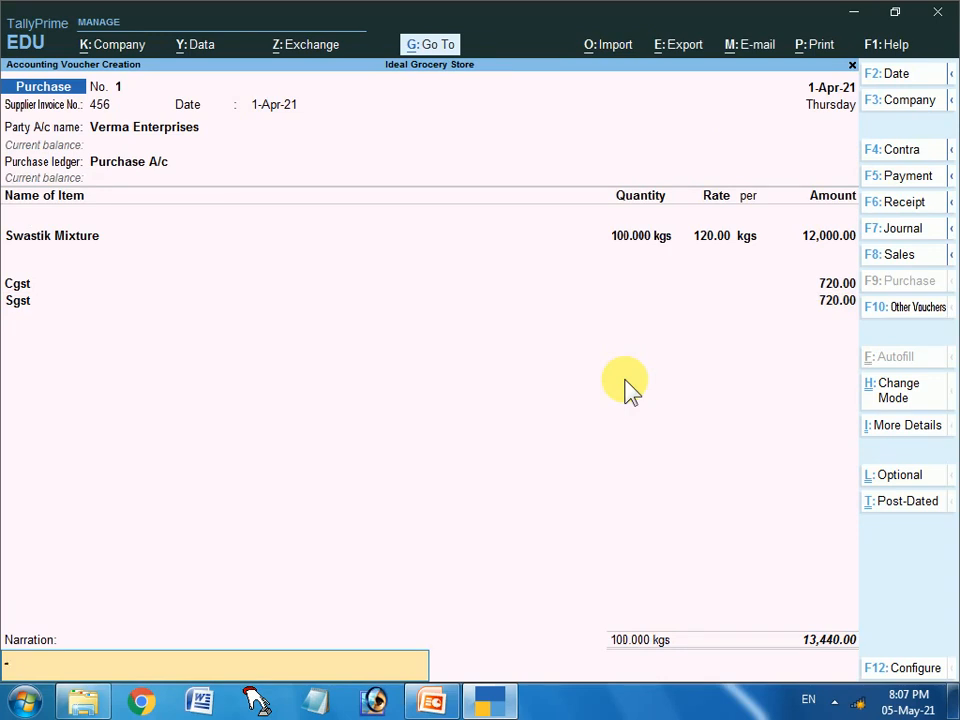
pyautogui.write('purchase goods from')
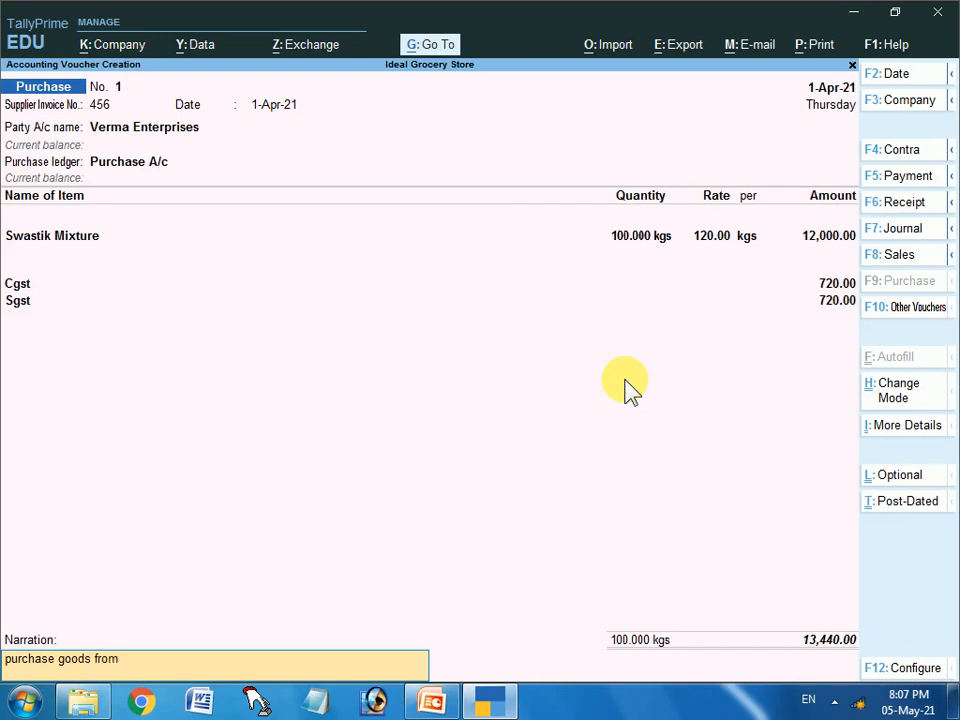
pyautogui.write(' verma enterprises')
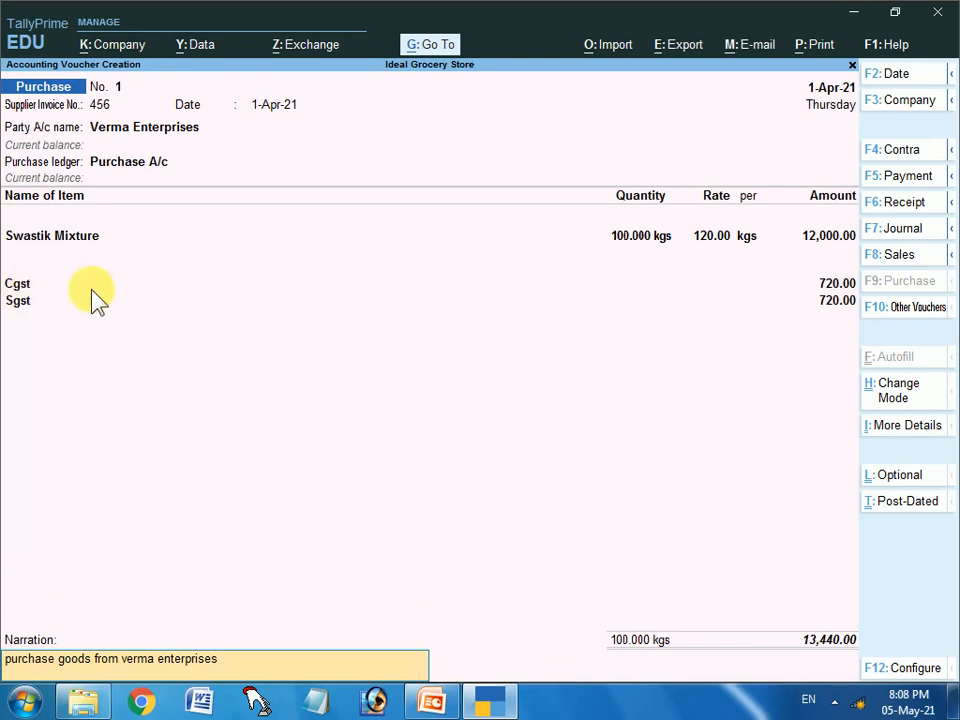
pyautogui.press('Return')
pyautogui.press('Return')
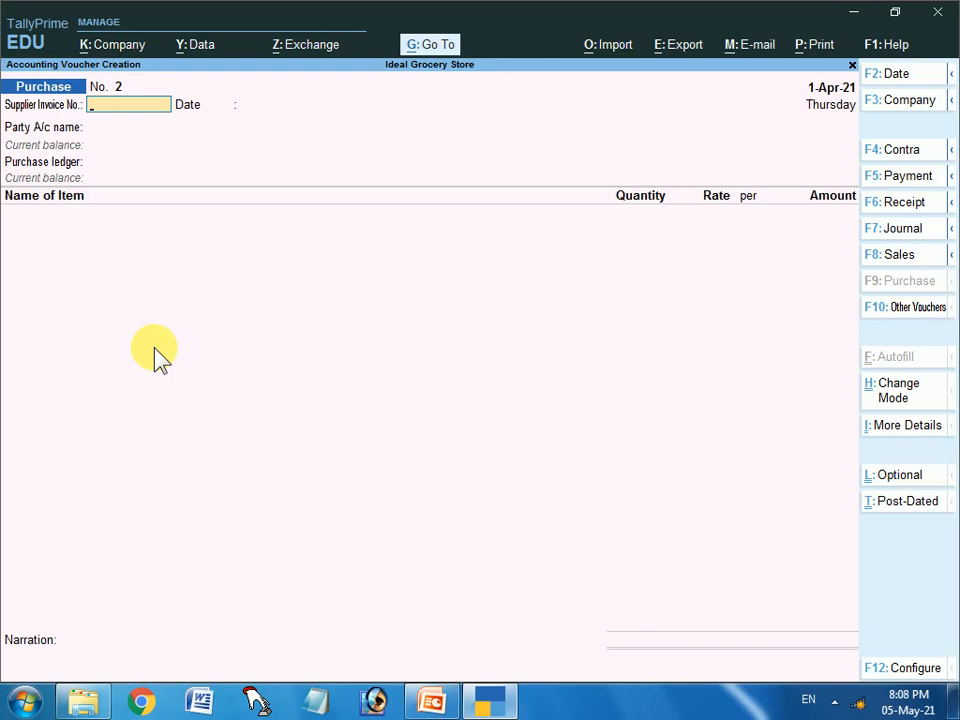
# Step: Leave voucher entry, review the Verma Enterprises purchase voucher in the Day Book, and close it without changes
pyautogui.press('Escape')
pyautogui.press('Return')
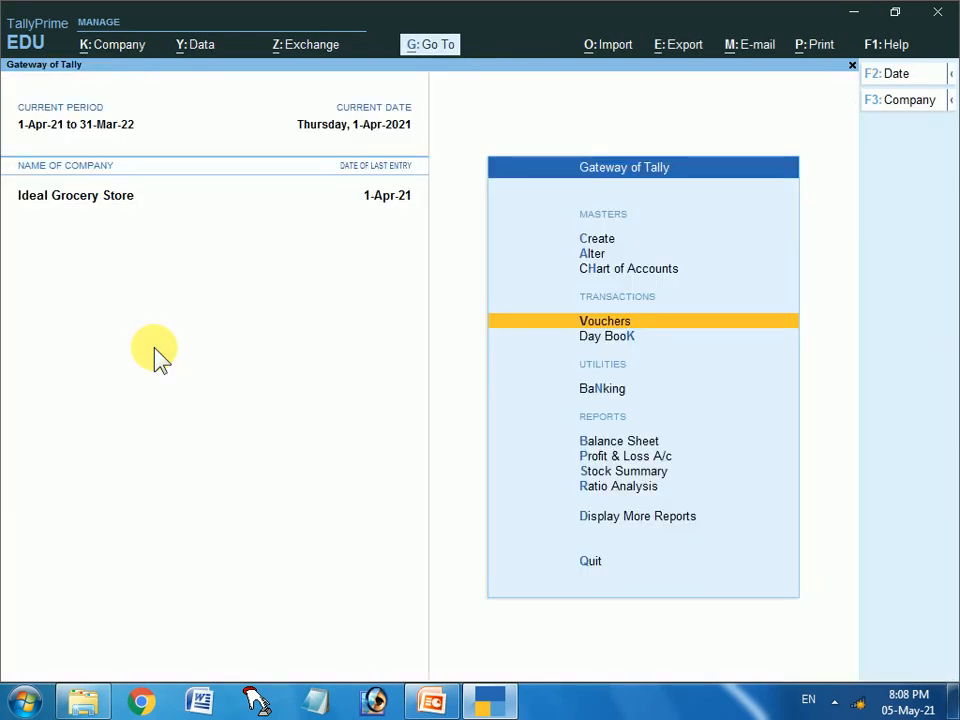
pyautogui.press('Down')
pyautogui.press('Return')
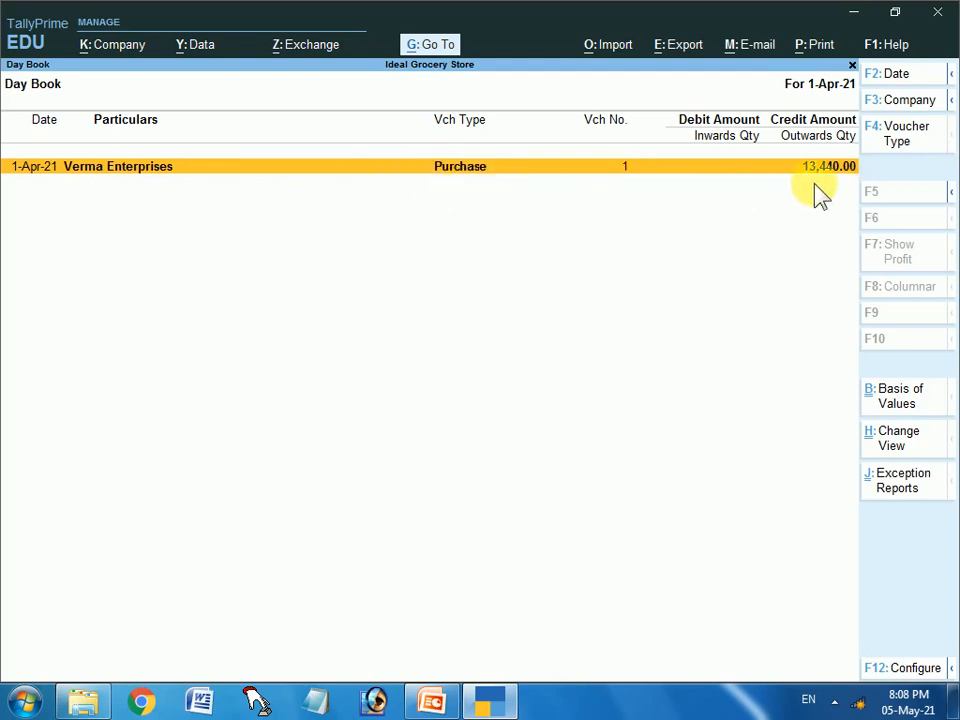
pyautogui.press('Return')
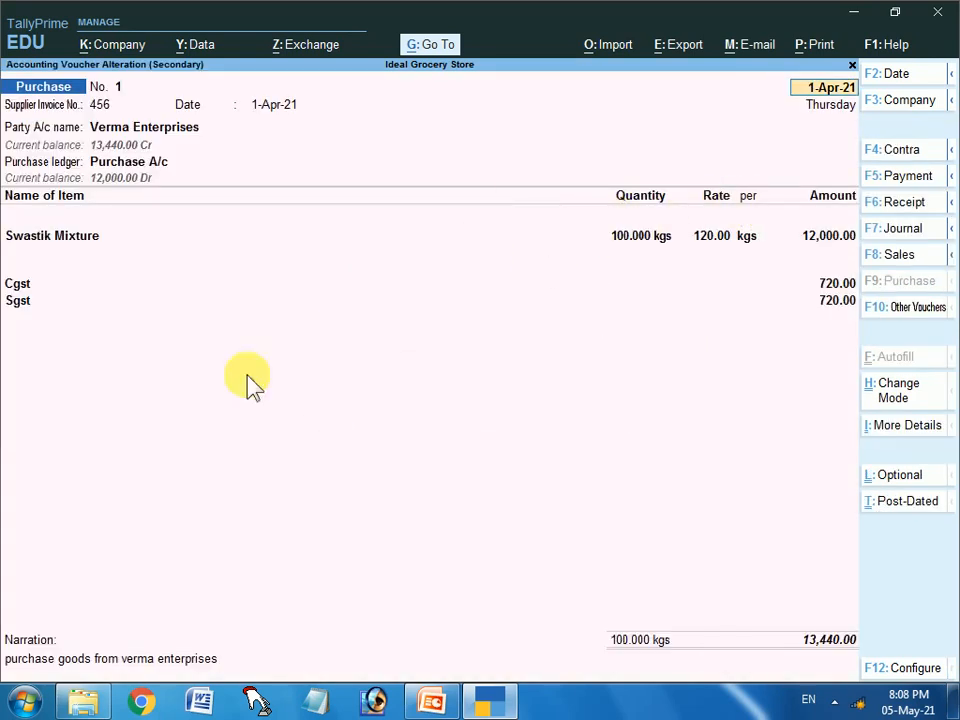
pyautogui.press('Escape')
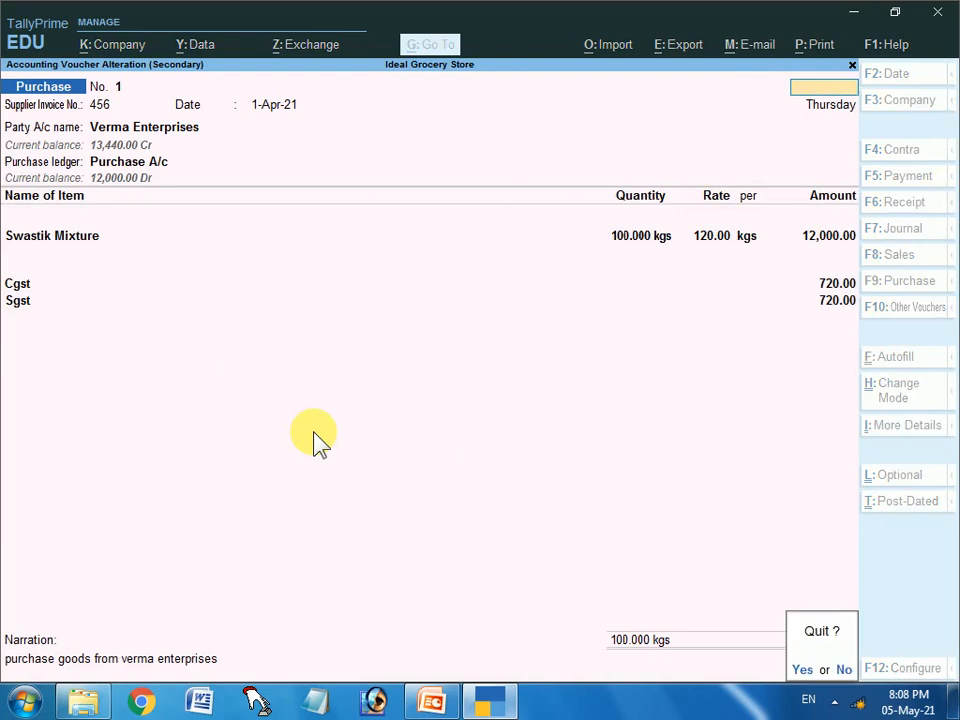
pyautogui.press('Return')
pyautogui.press('Escape')
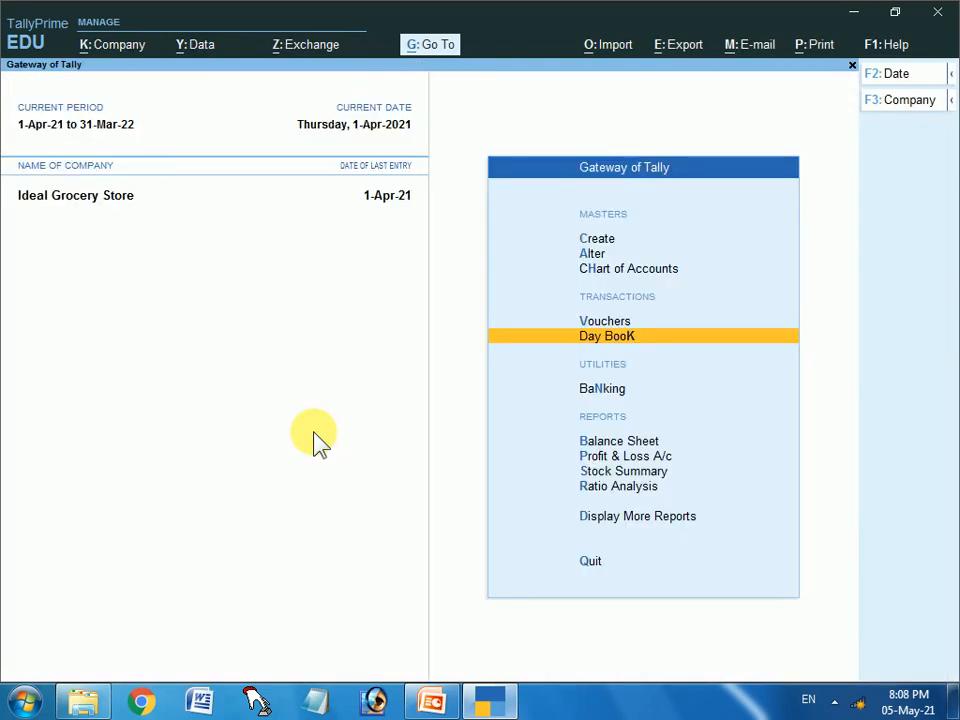
# Step: Return to voucher entry and start a new sales voucher
pyautogui.press('Up')
pyautogui.press('Return')
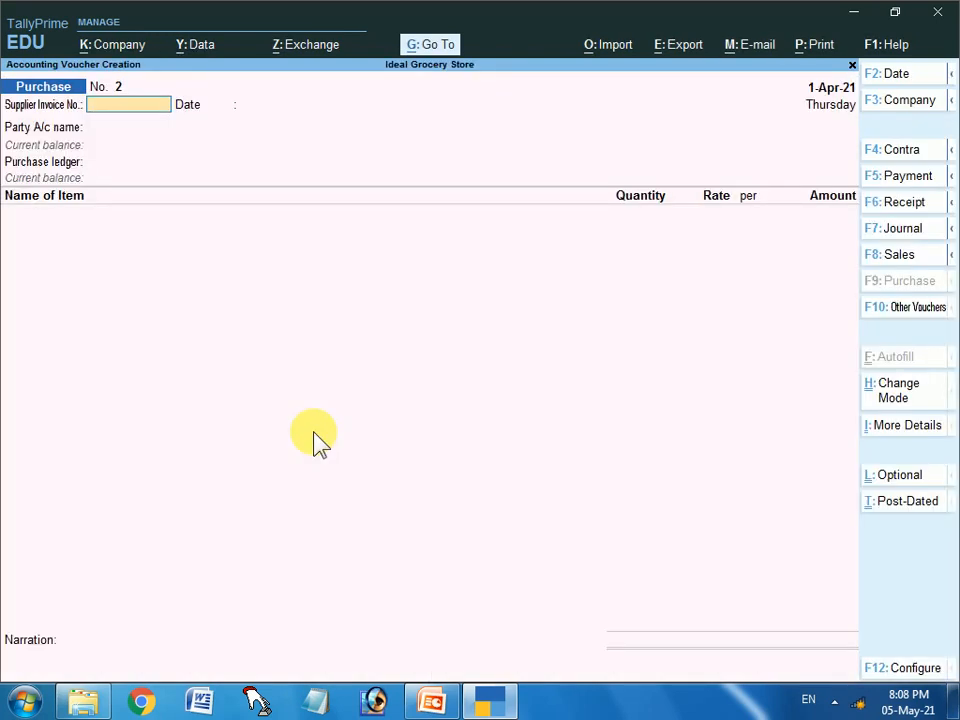
pyautogui.press('F8')
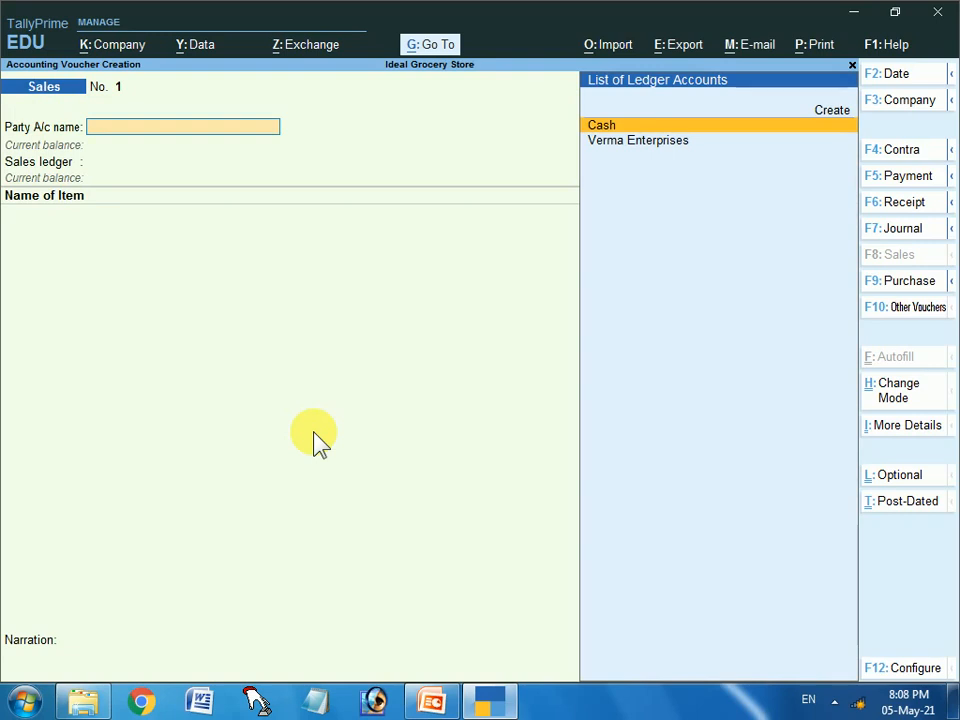
# Step: Switch to PowerPoint, review the Sales Invoice checklist on slide 2, and return to TallyPrime
pyautogui.click(431, 700)
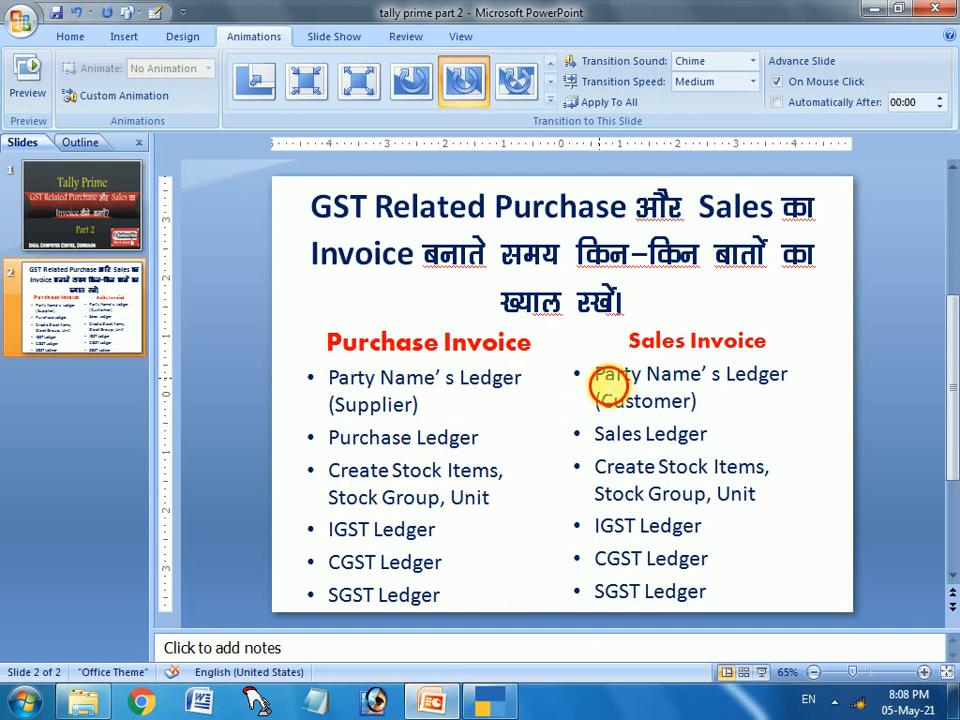
pyautogui.moveTo(604, 380)
pyautogui.mouseDown()
pyautogui.moveTo(765, 416)
pyautogui.moveTo(783, 481)
pyautogui.moveTo(779, 584)
pyautogui.mouseUp()
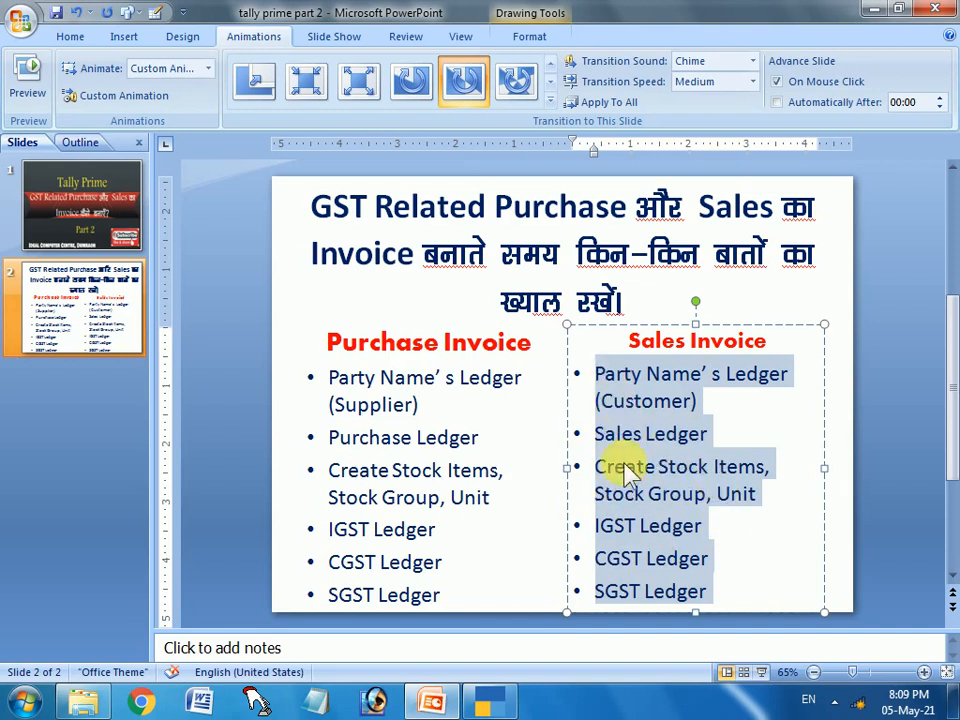
pyautogui.click(482, 704)
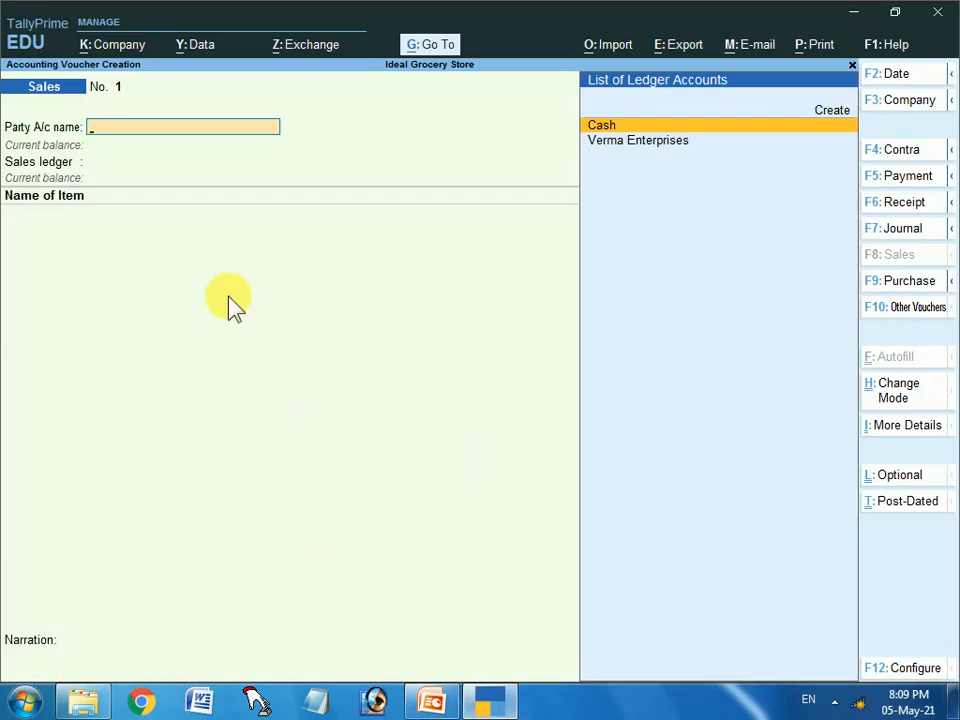
pyautogui.click(868, 281)
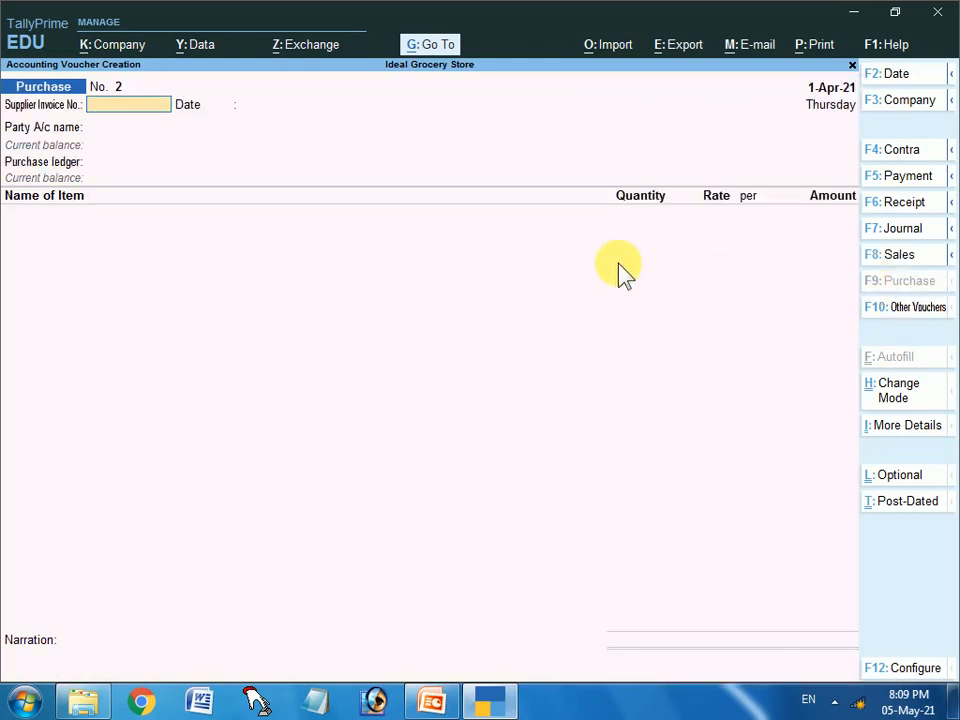
pyautogui.press('F8')
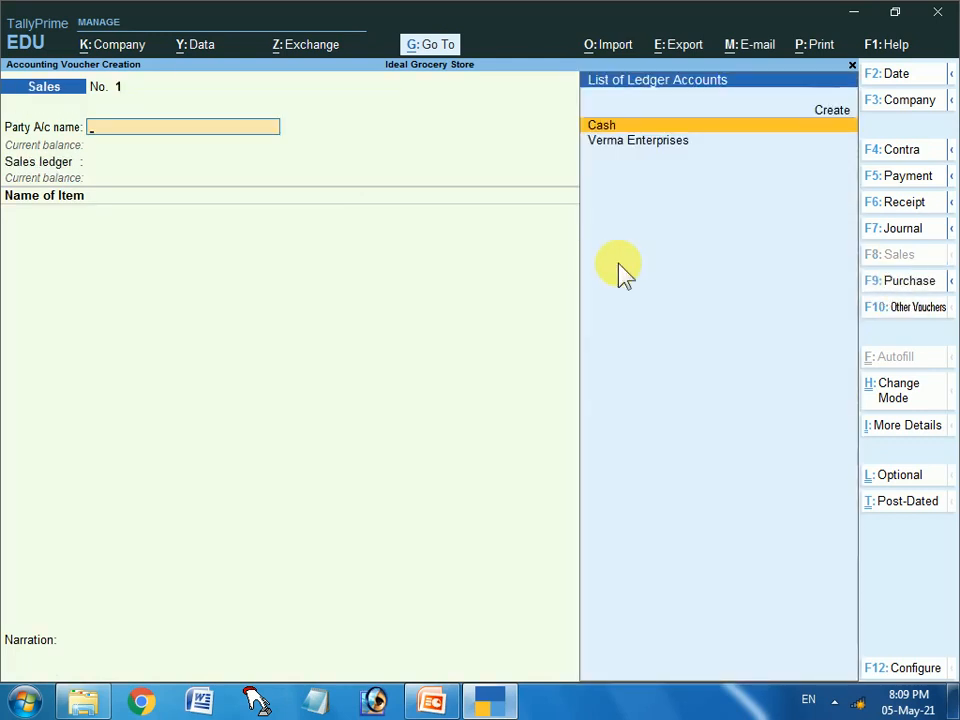
pyautogui.write('sh')
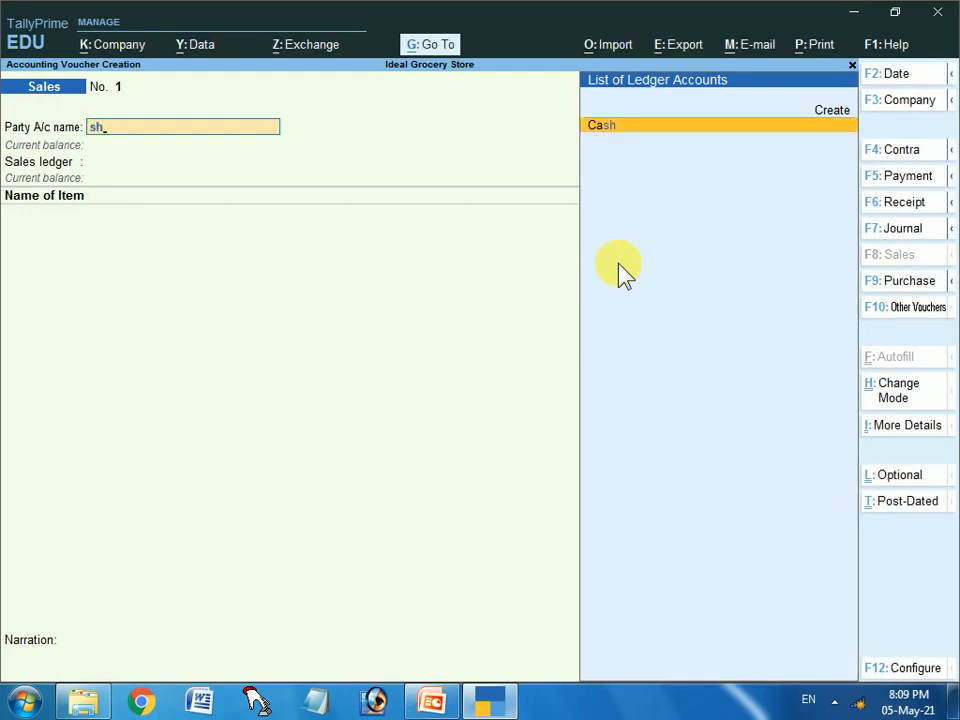
pyautogui.press('BackSpace')
pyautogui.press('BackSpace')
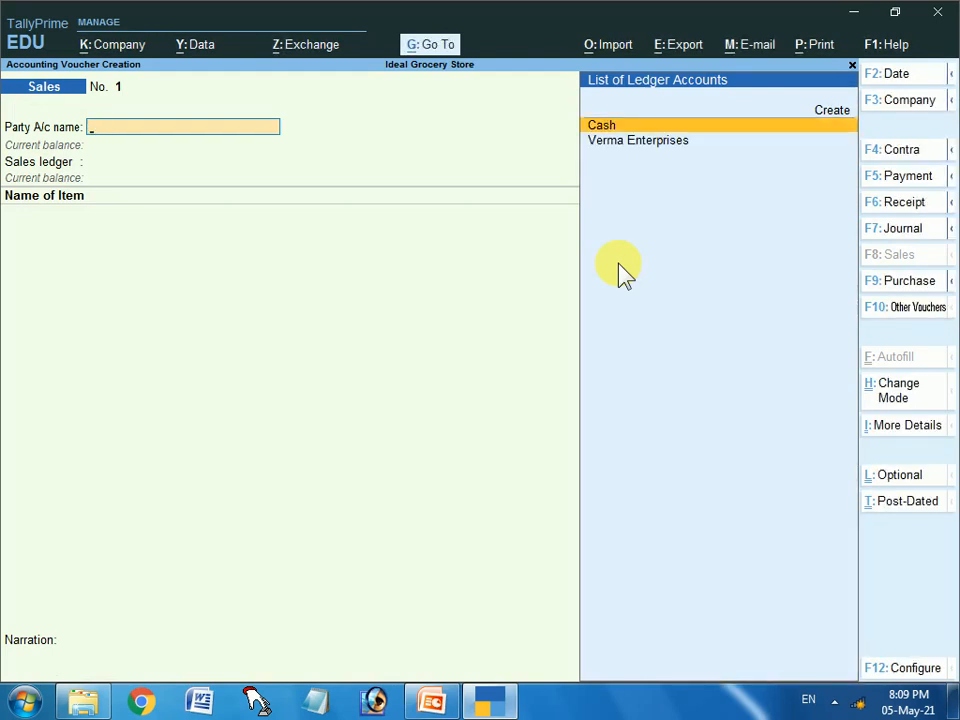
# Step: Create a new party ledger named Sharma Enterprises from the sales voucher's party account
pyautogui.press('Up')
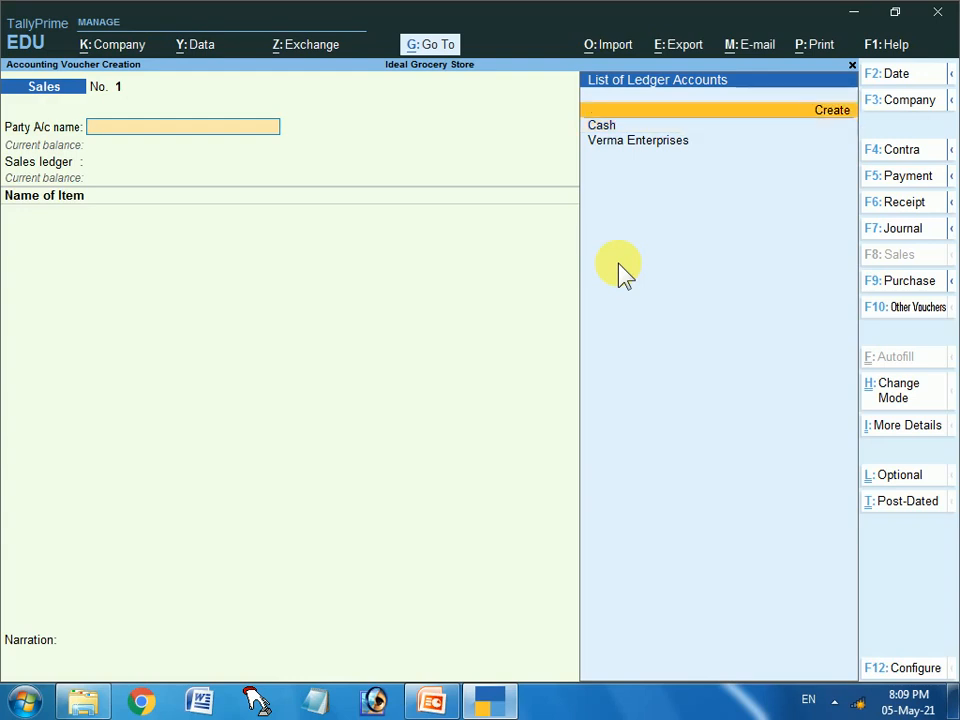
pyautogui.press('Return')
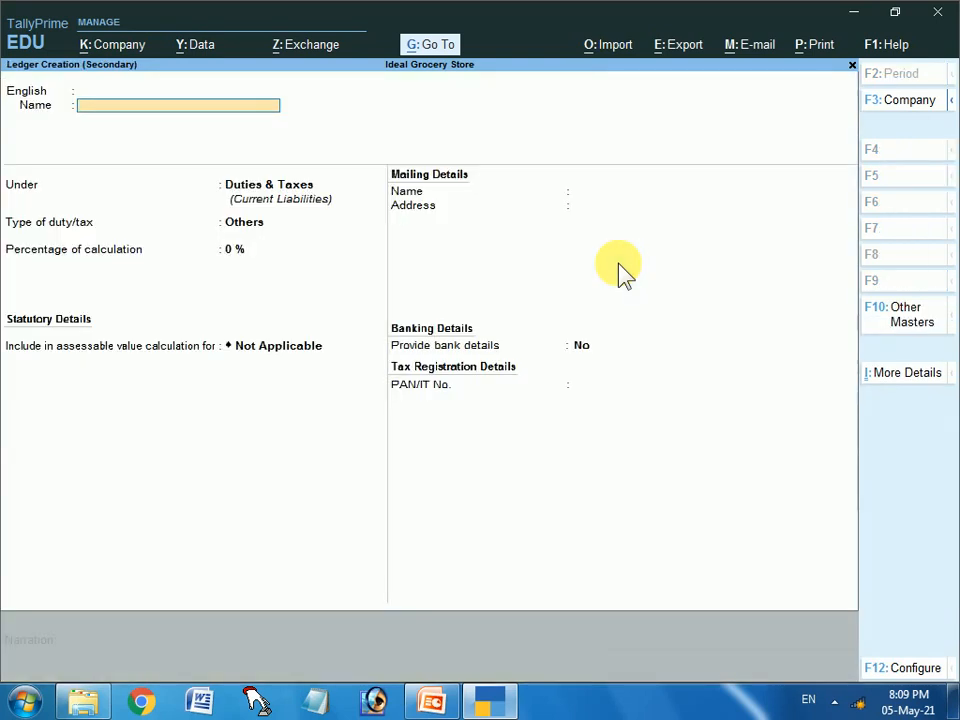
pyautogui.write('Shar')
pyautogui.write('m,a')
pyautogui.press('BackSpace')
pyautogui.press('BackSpace')
pyautogui.press('BackSpace')
pyautogui.write('a Em')
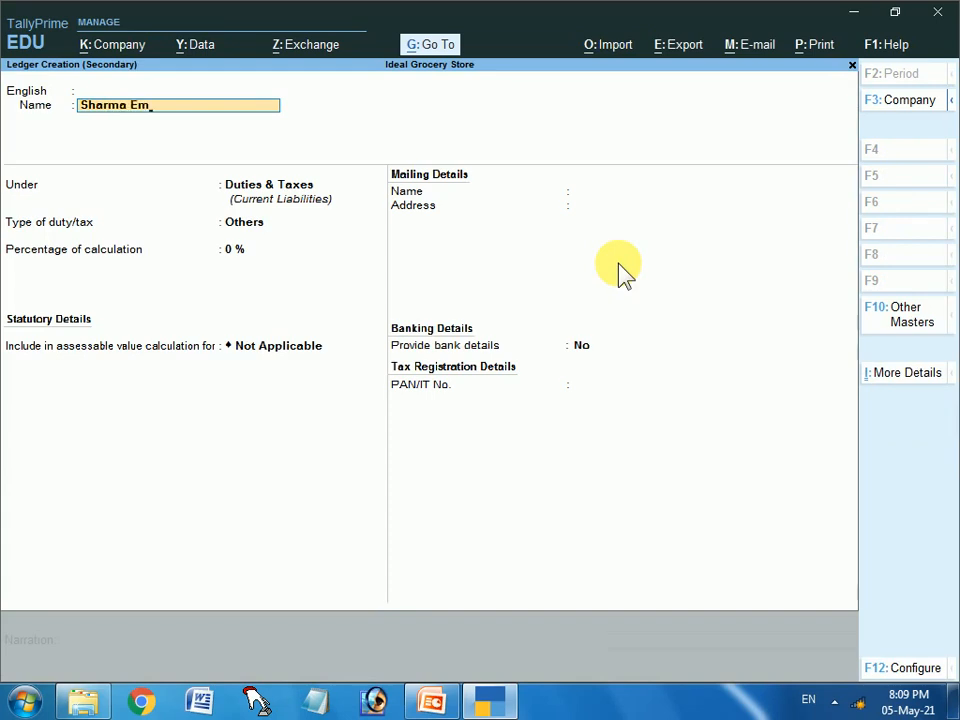
pyautogui.press('BackSpace')
pyautogui.write('nterprises')
pyautogui.press('Return')
pyautogui.press('Return')
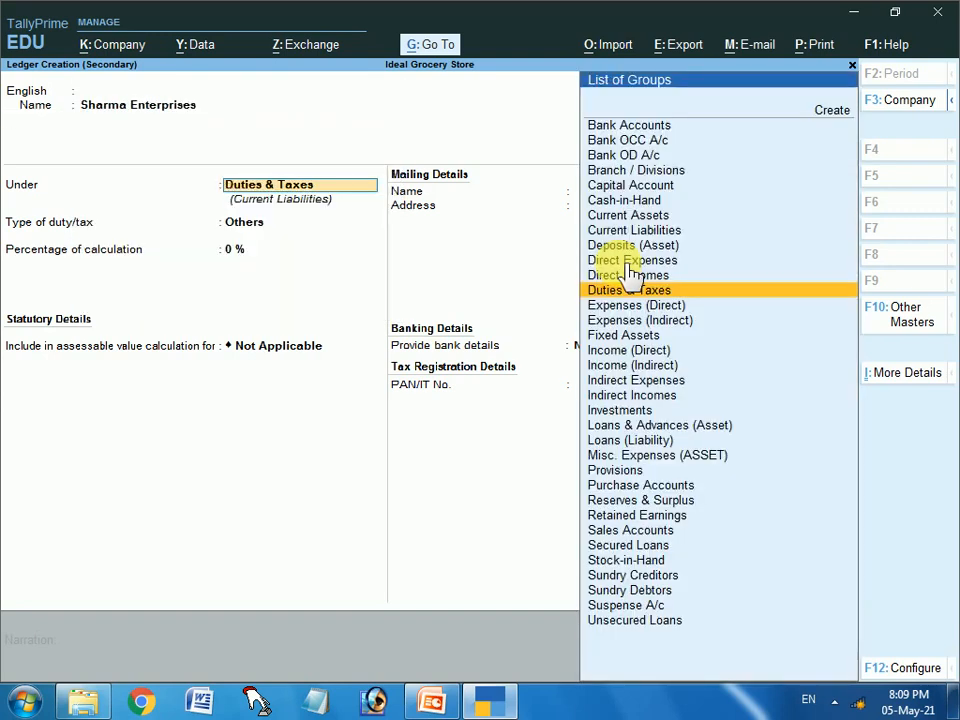
# Step: Group the ledger under Sundry Debtors, keeping bill-by-bill balances at Yes, the credit period blank and credit-day checking at No
pyautogui.write('Sund')
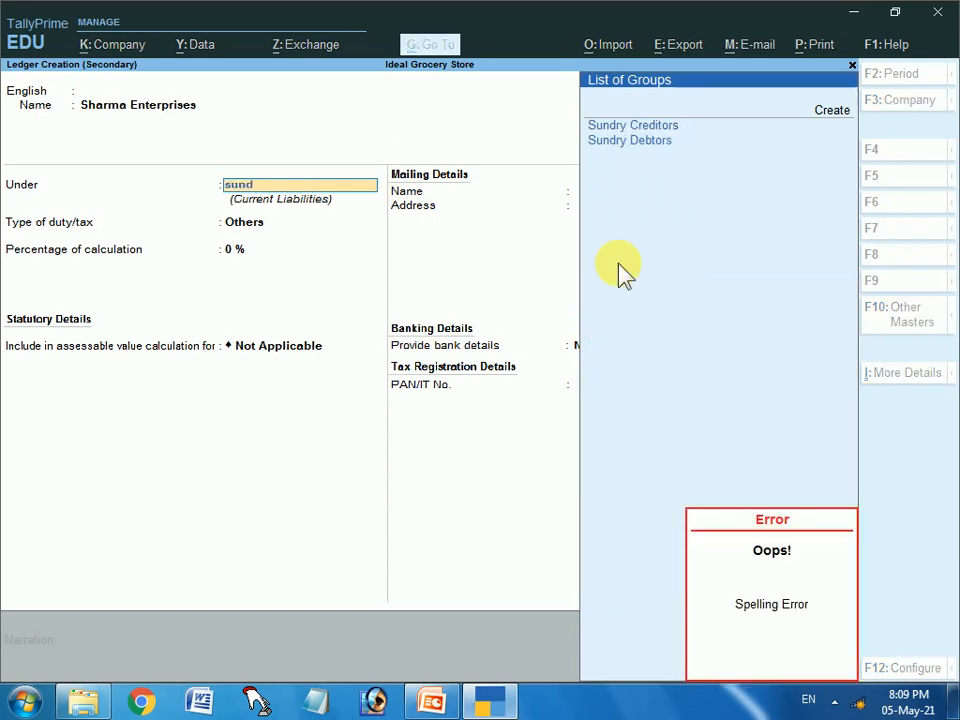
pyautogui.press('Down')
pyautogui.press('Down')
pyautogui.press('Return')
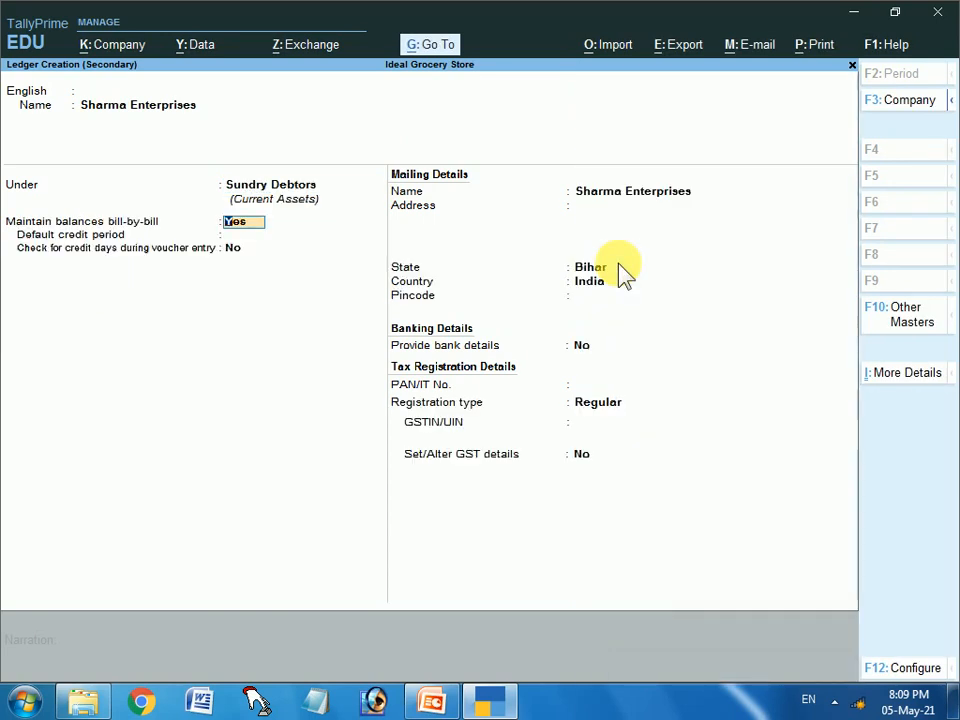
pyautogui.press('Return')
pyautogui.press('Return')
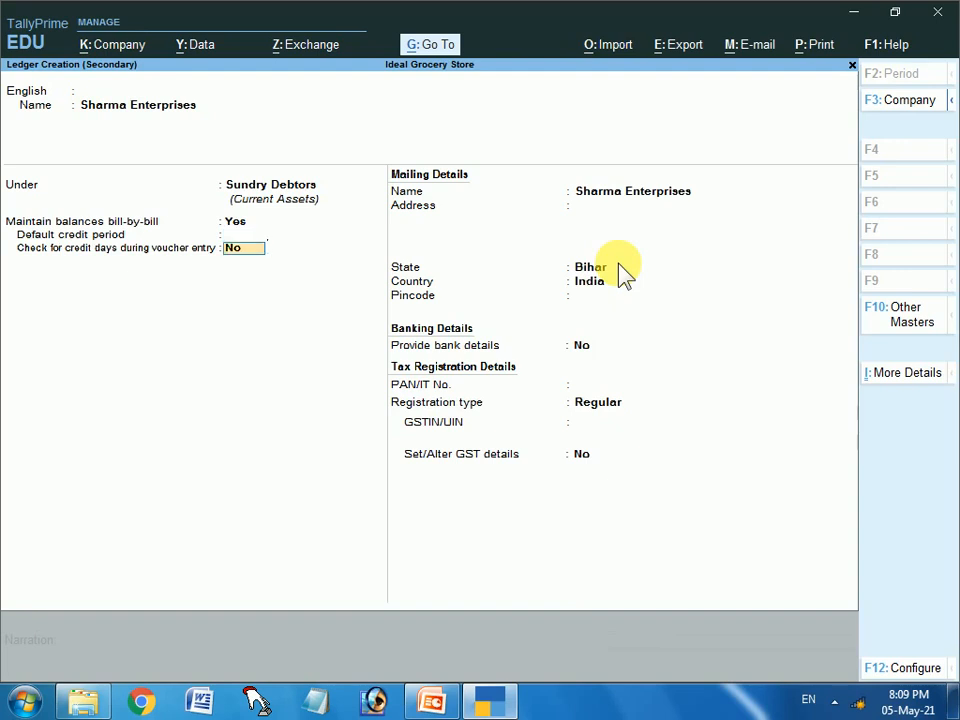
pyautogui.press('Return')
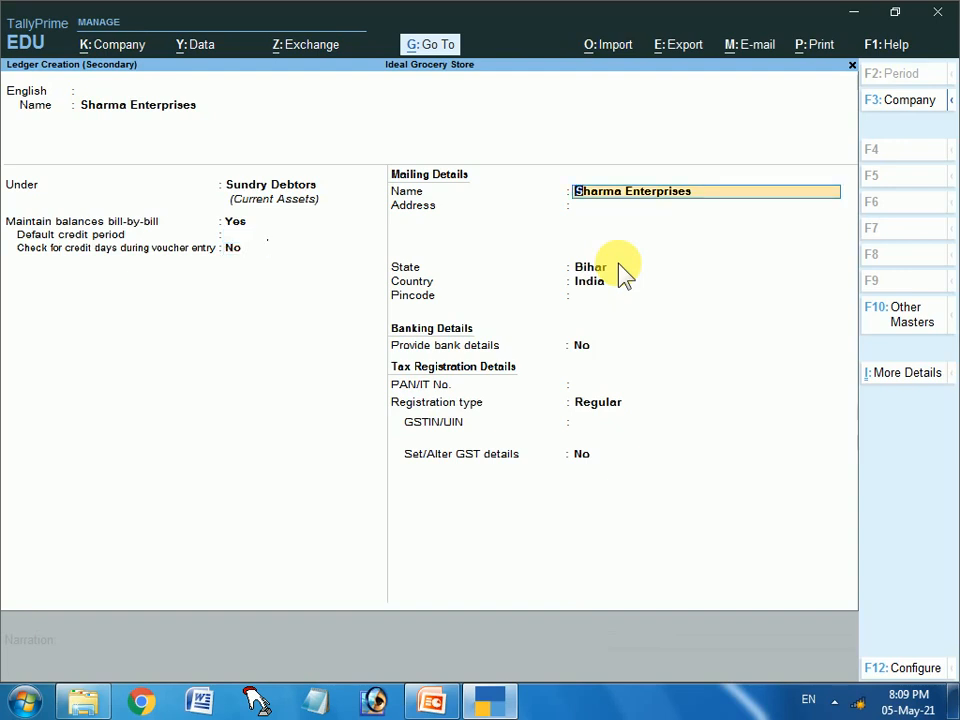
# Step: Keep mailing name Sharma Enterprises and state Bihar, leave address, pincode and PAN blank, and provide no bank details
pyautogui.press('Return')
pyautogui.press('Return')
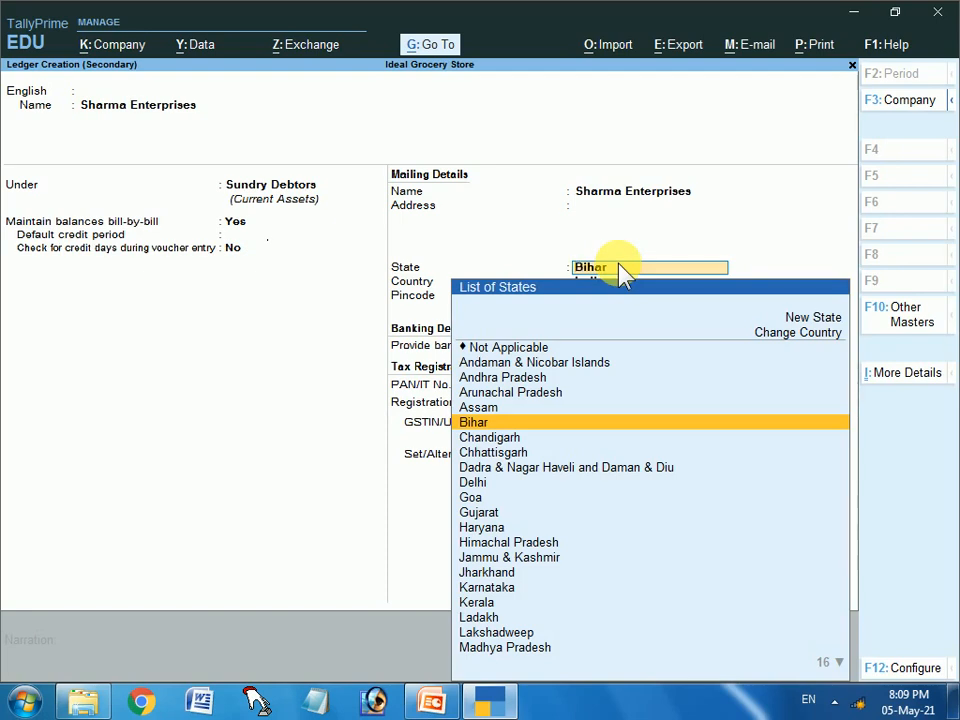
pyautogui.press('Return')
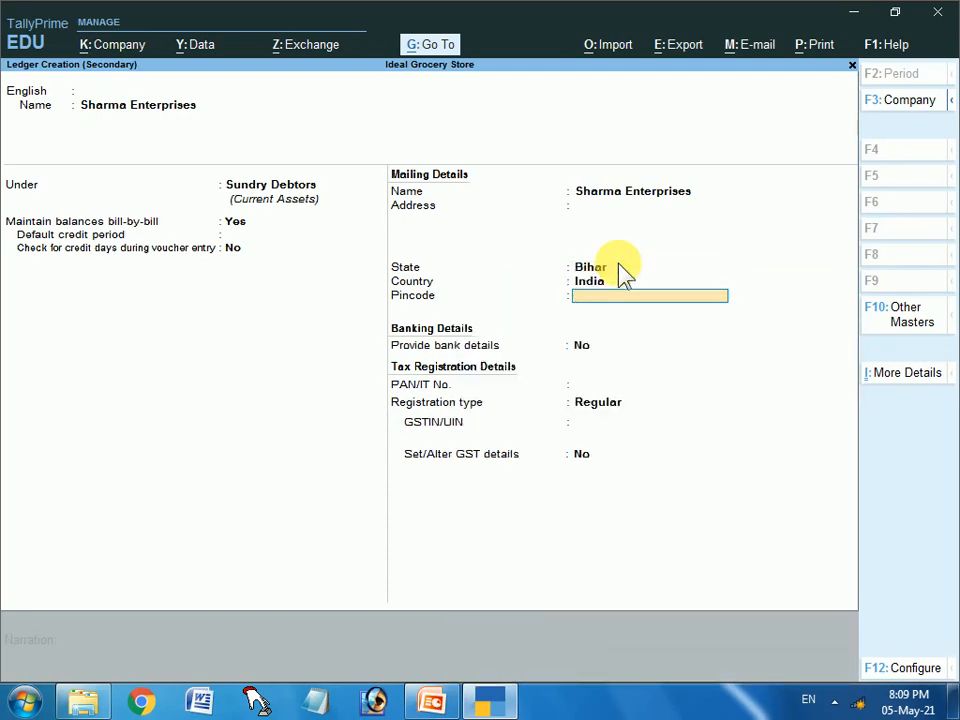
pyautogui.press('Return')
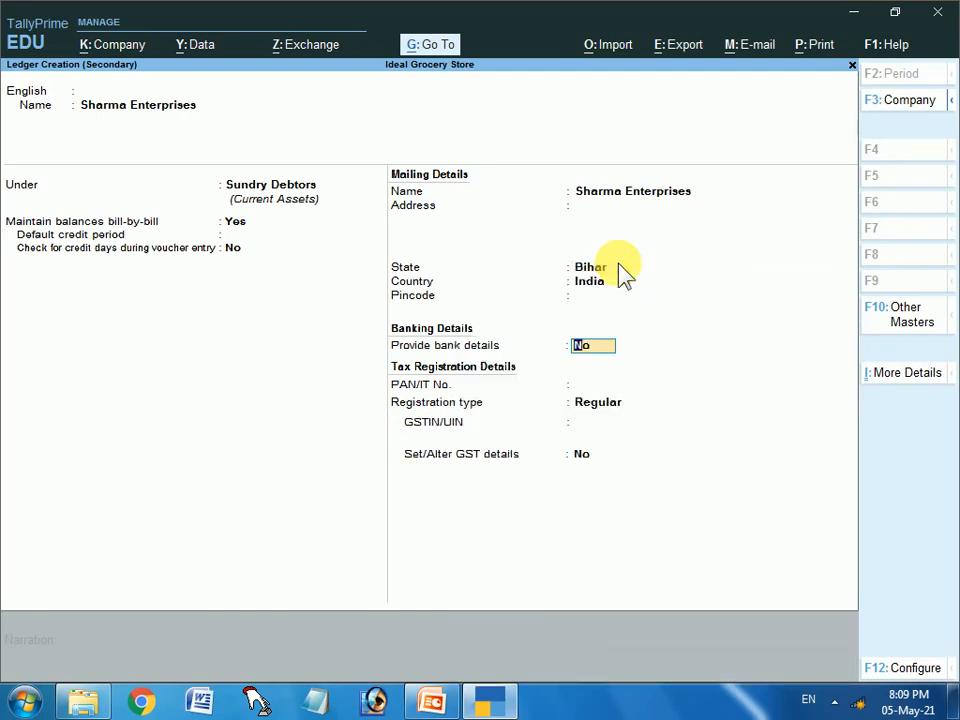
pyautogui.press('Return')
pyautogui.press('Return')
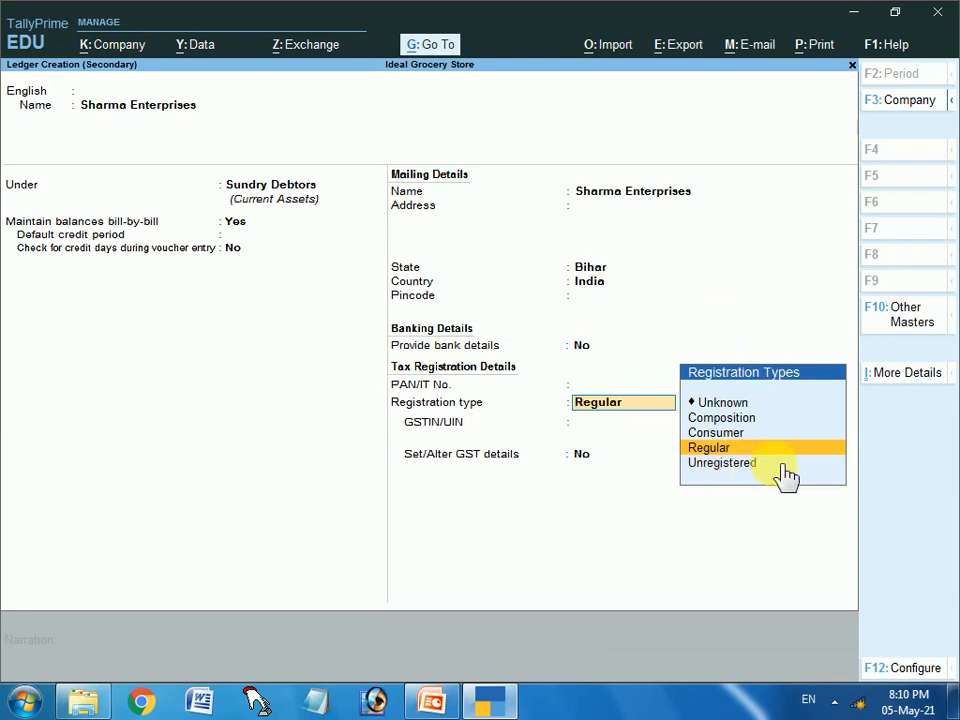
# Step: Keep the registration type Regular and enter the party's GSTIN/UIN
pyautogui.press('Return')
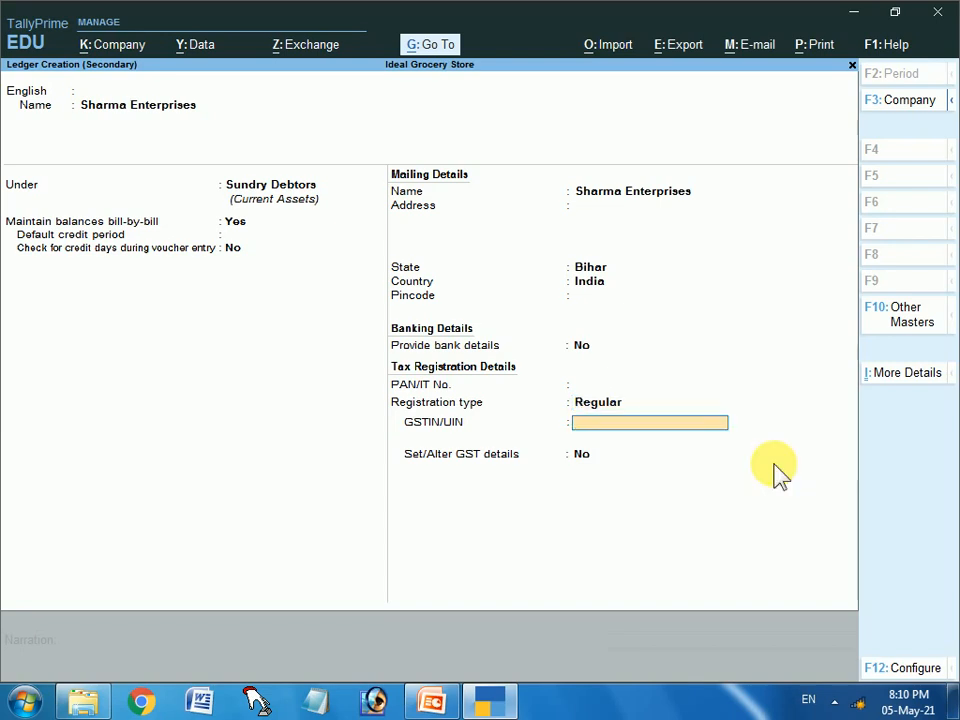
pyautogui.write('10DFFFFDFD')
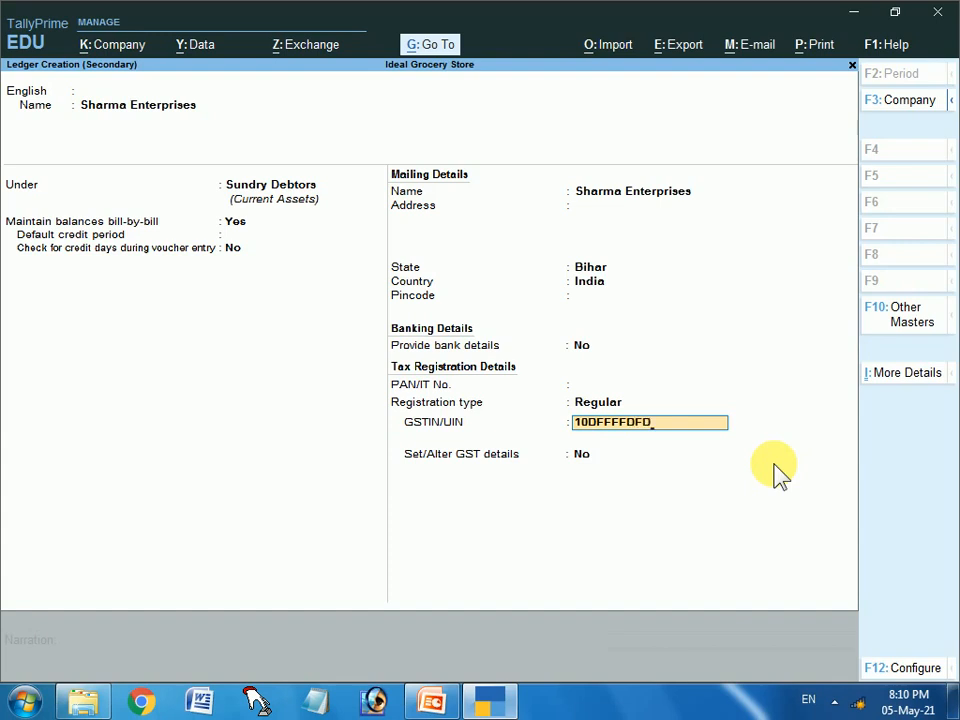
pyautogui.write('DFFF1')
pyautogui.press('Return')
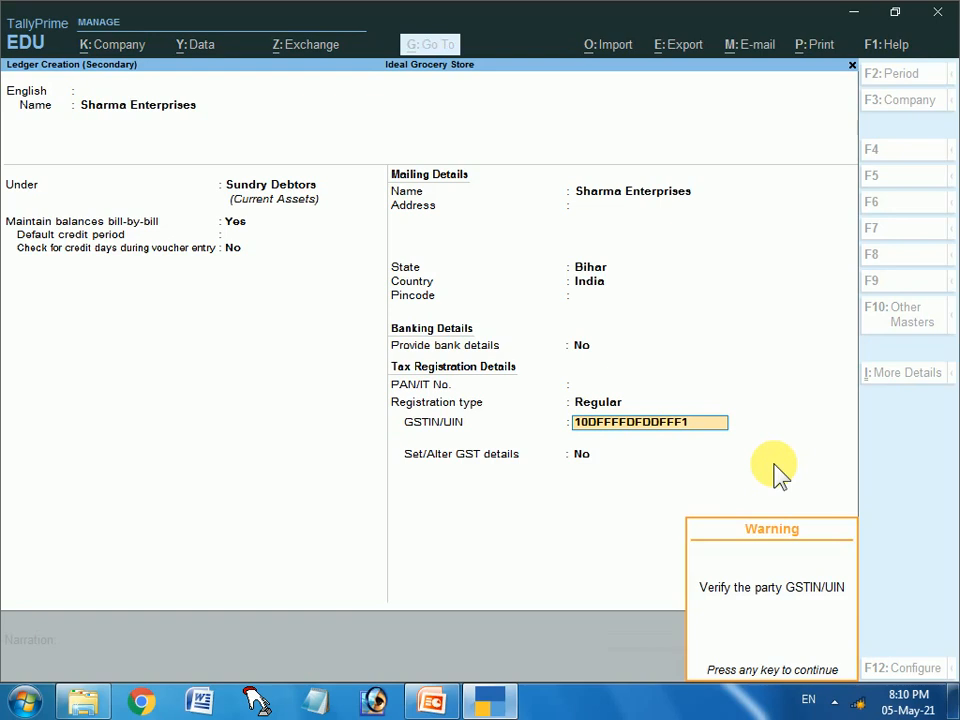
pyautogui.press('Return')
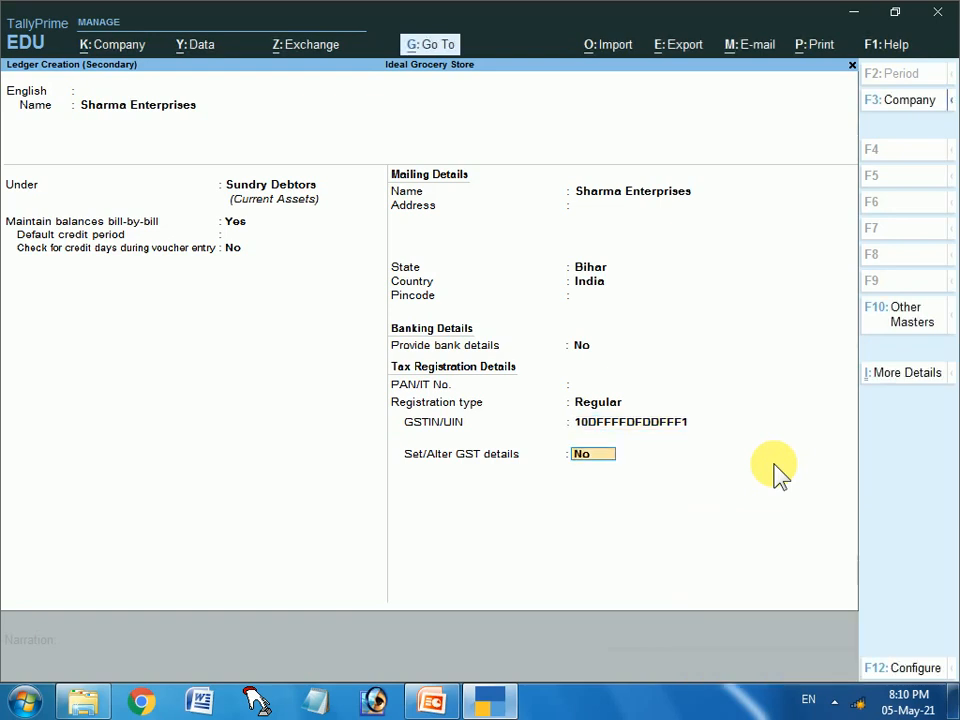
# Step: Set Set/Alter GST details to Yes, keep the default GST details with party type Not Applicable, and save the Sharma Enterprises ledger
pyautogui.write('y')
pyautogui.press('Return')
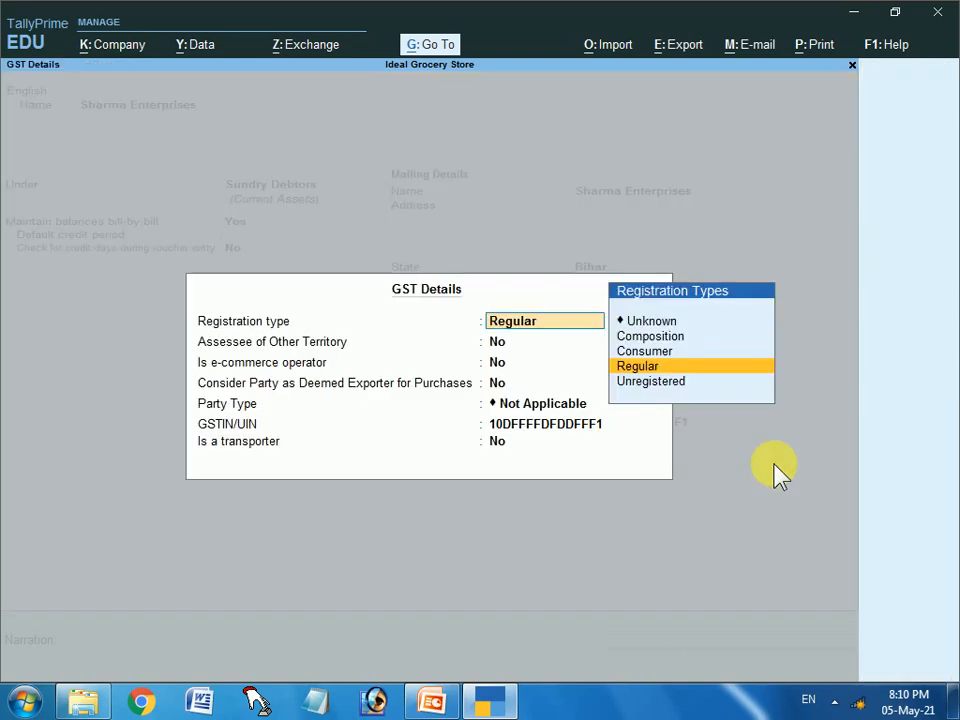
pyautogui.press('Return')
pyautogui.press('Return')
pyautogui.press('Return')
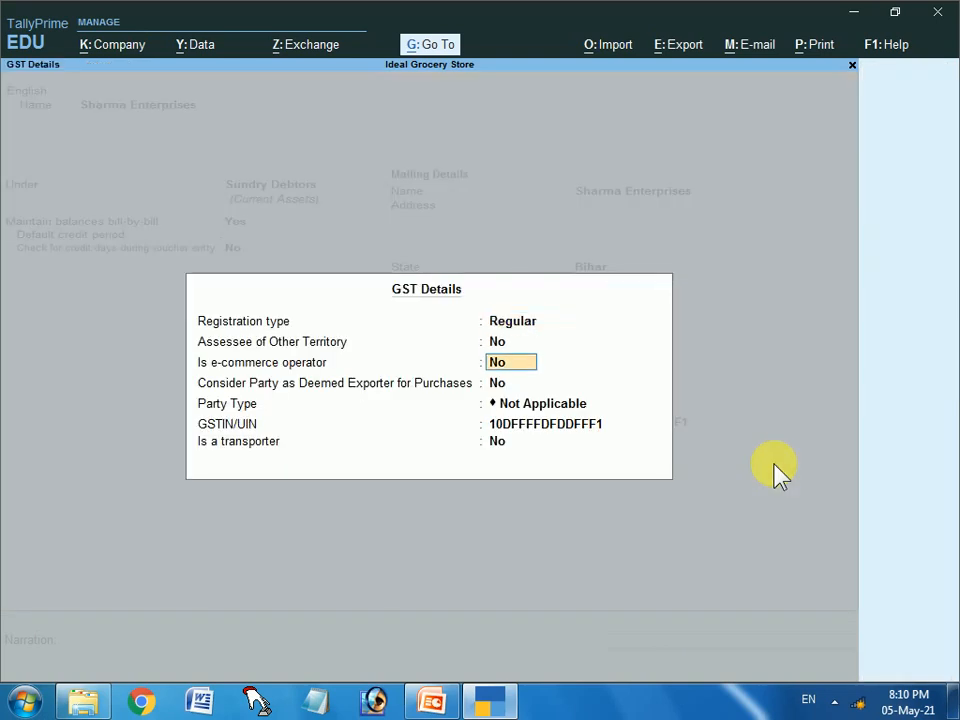
pyautogui.press('Return')
pyautogui.press('Return')
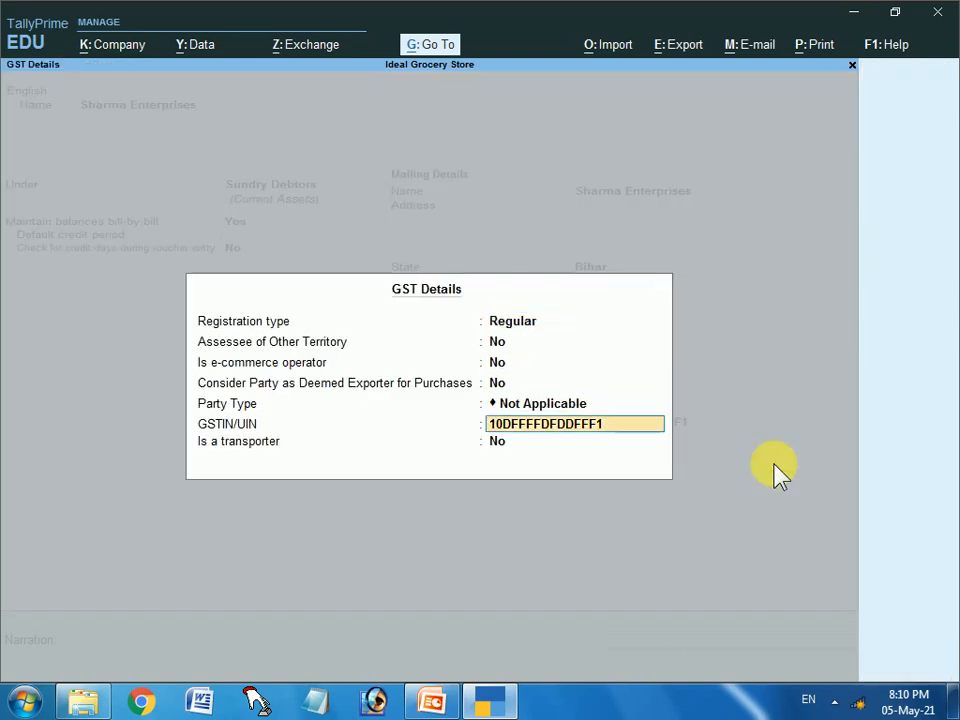
pyautogui.press('Return')
pyautogui.press('Return')
pyautogui.press('Return')
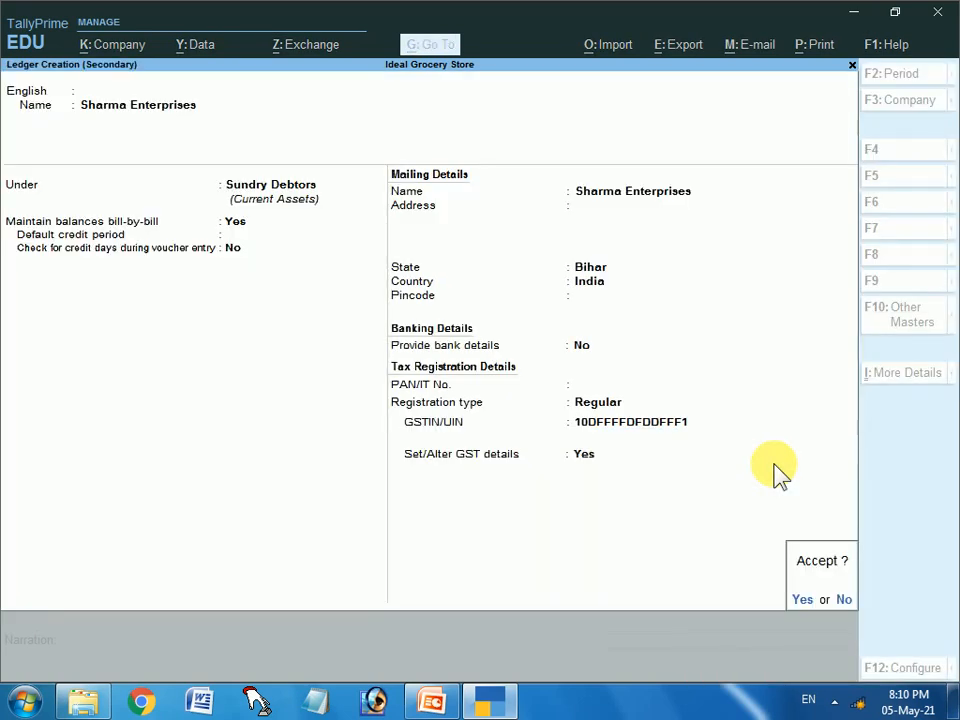
pyautogui.press('Return')
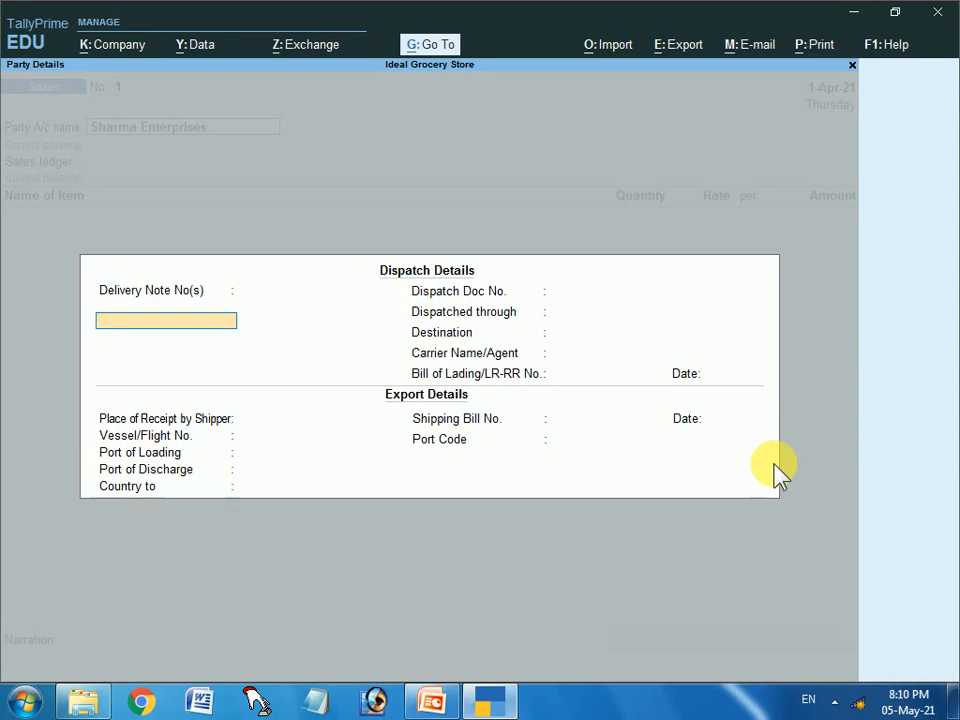
# Step: Skip the dispatch details, keep Sharma Enterprises as buyer, fill in the buyer's address, and keep state and place of supply Bihar
pyautogui.press('Escape')
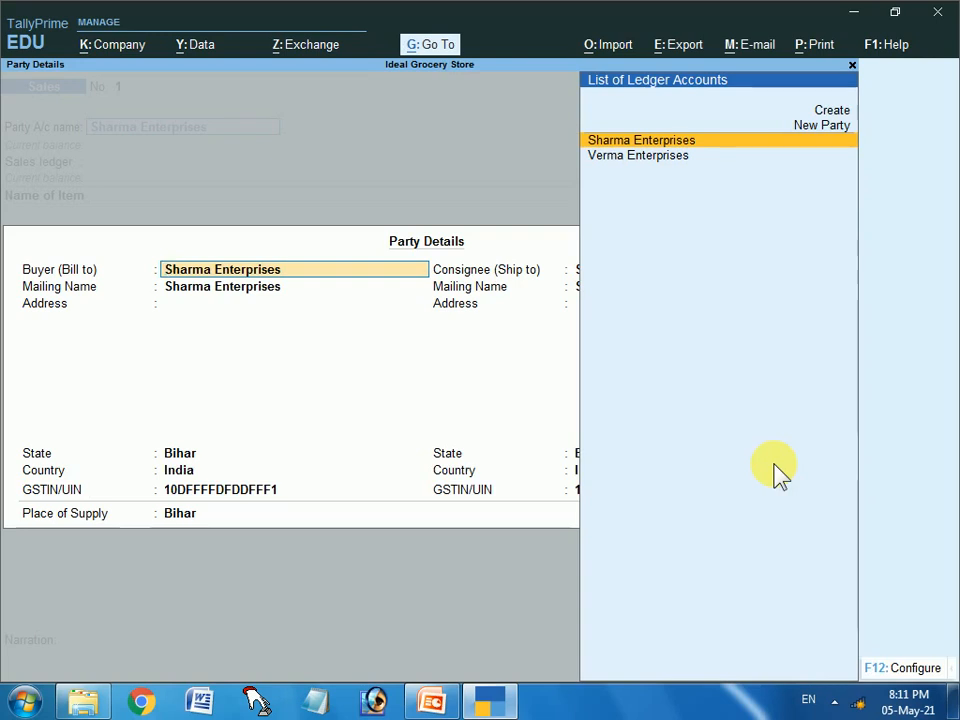
pyautogui.press('Return')
pyautogui.press('Return')
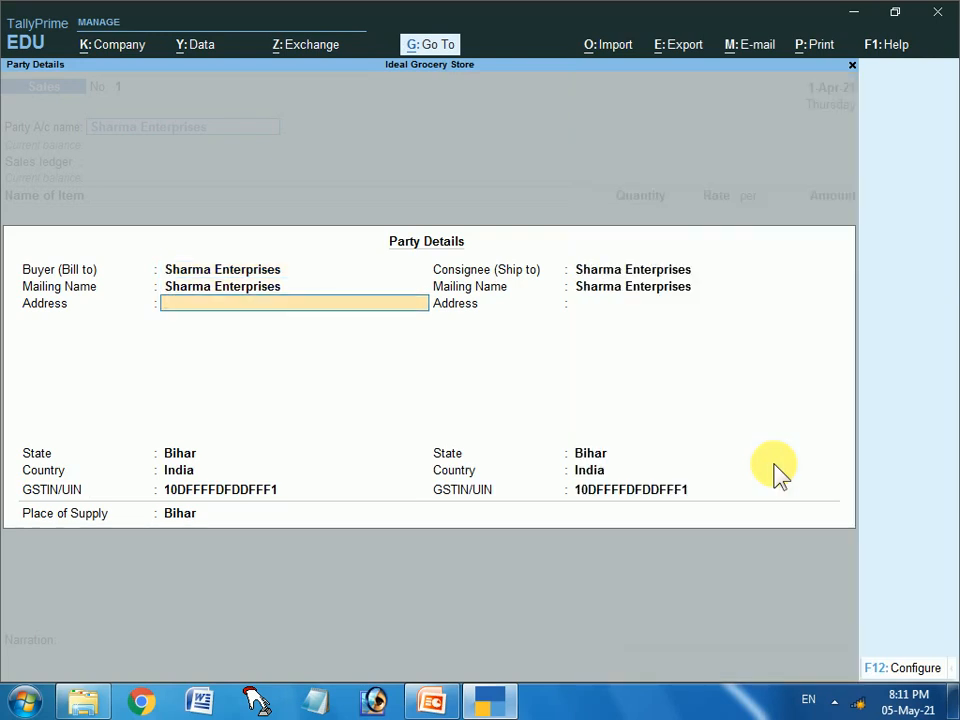
pyautogui.write('Buxar')
pyautogui.press('Return')
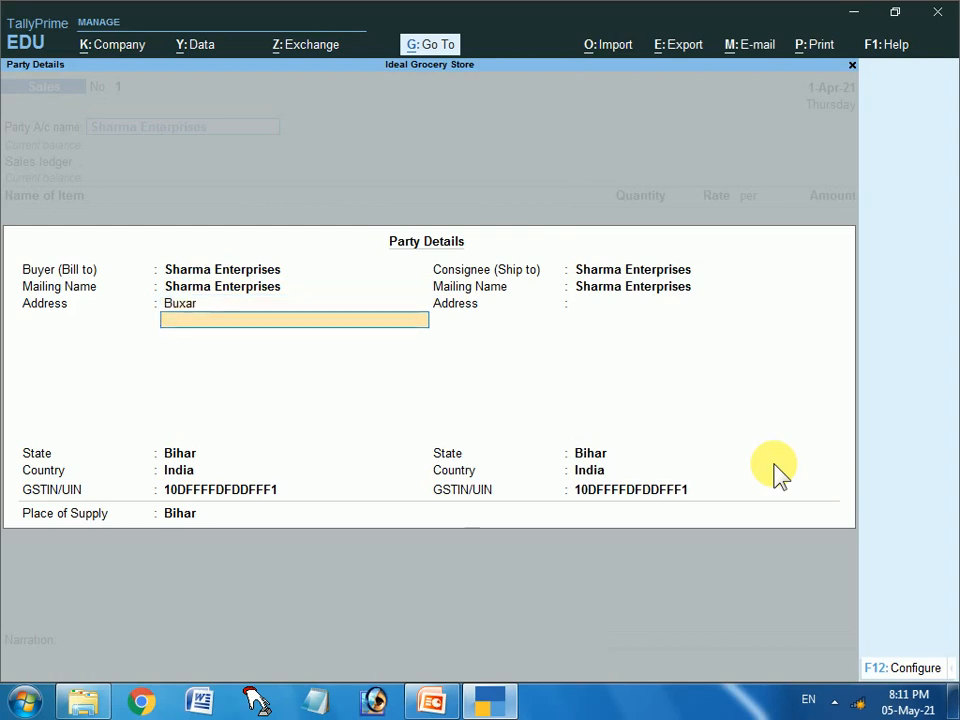
pyautogui.press('Return')
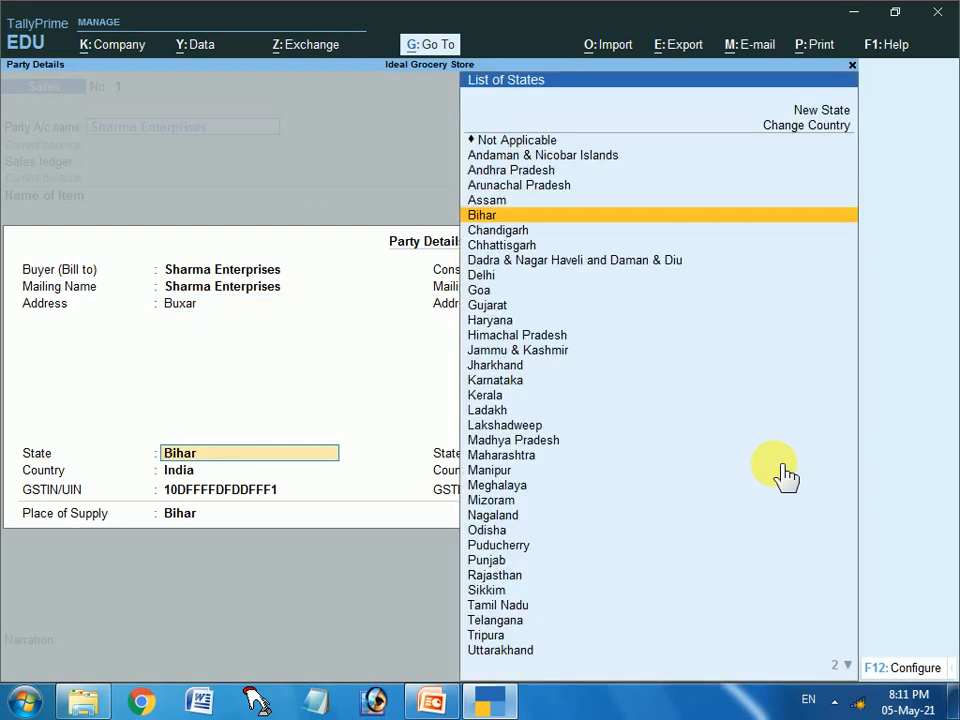
pyautogui.press('Return')
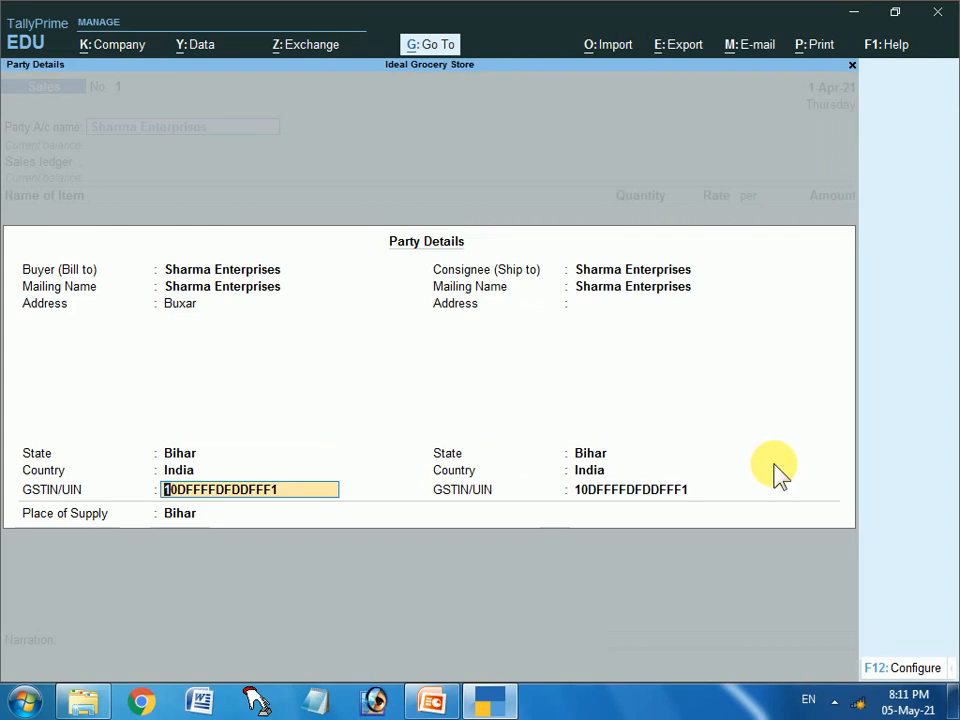
pyautogui.press('Return')
pyautogui.press('Return')
# Step: Keep Sharma Enterprises as consignee with a blank address, state Bihar and the existing GSTIN/UIN, and accept Bihar as place of supply
pyautogui.press('Return')
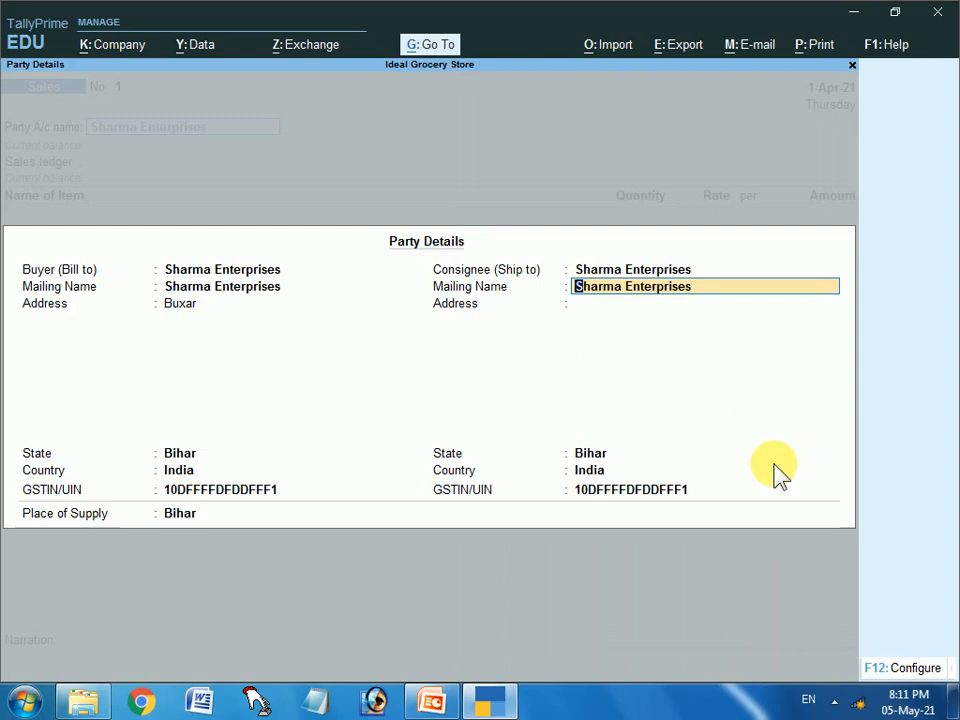
pyautogui.press('Return')
pyautogui.press('Return')
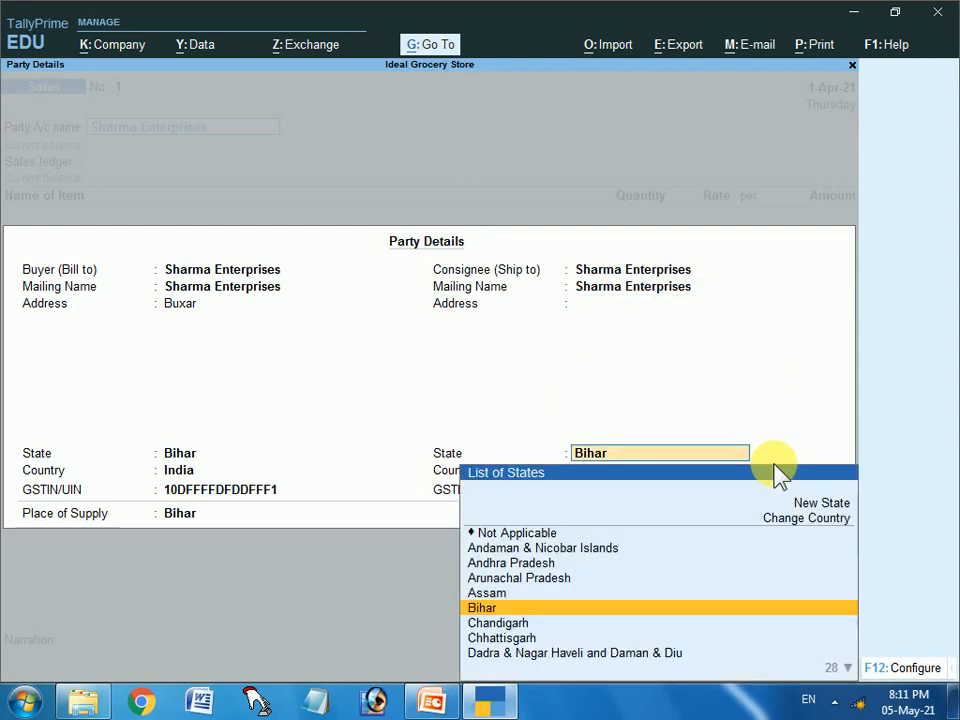
pyautogui.press('Return')
pyautogui.press('Return')
pyautogui.press('Return')
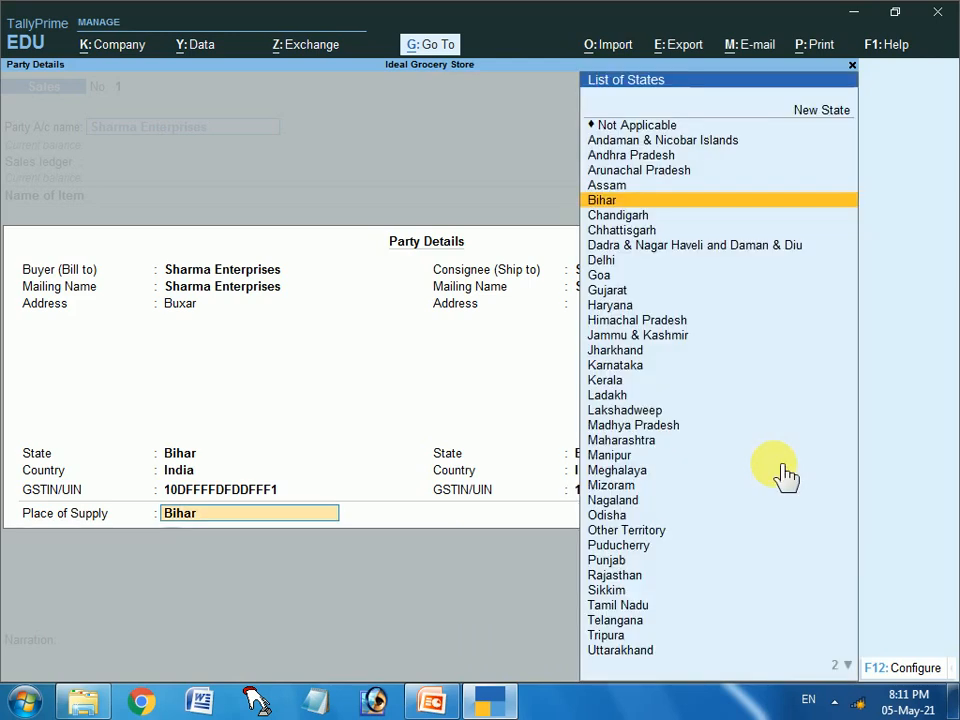
pyautogui.press('Return')
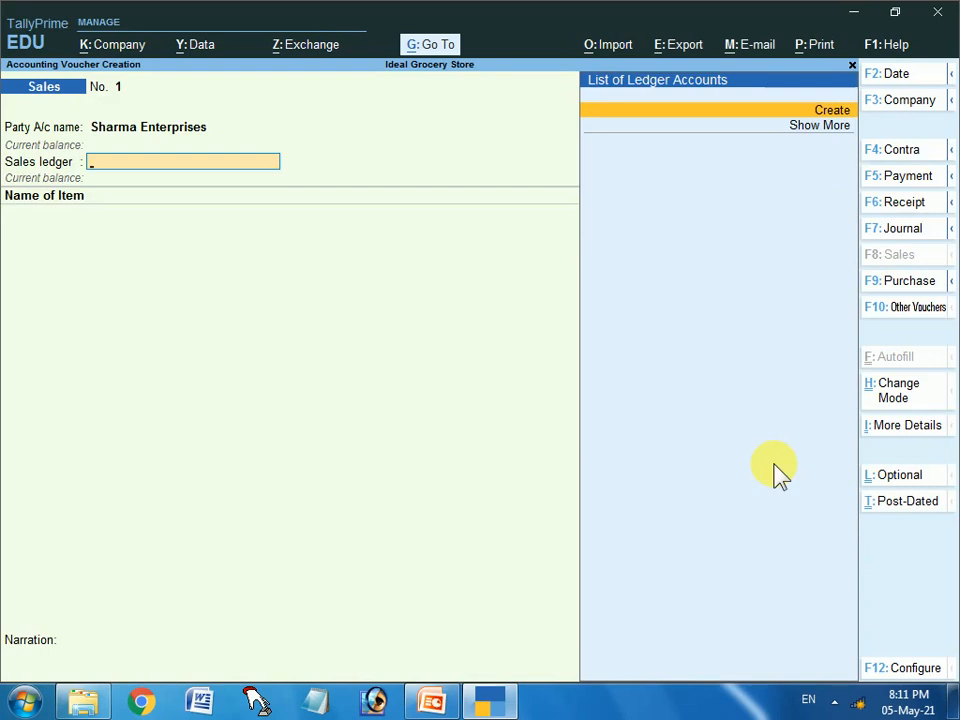
# Step: Start a new ledger for the voucher's sales ledger, name it Sales A/c, and place it under Sales Accounts
pyautogui.press('Down')
pyautogui.press('Up')
pyautogui.press('alt')
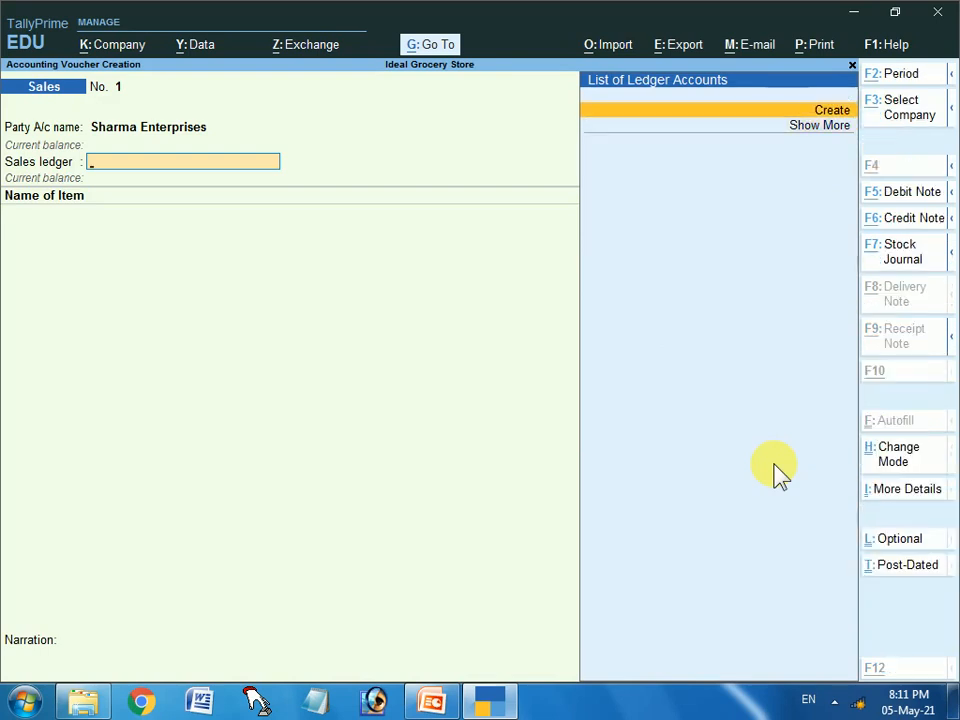
pyautogui.hotkey('alt', 'c')
pyautogui.write('Sal')
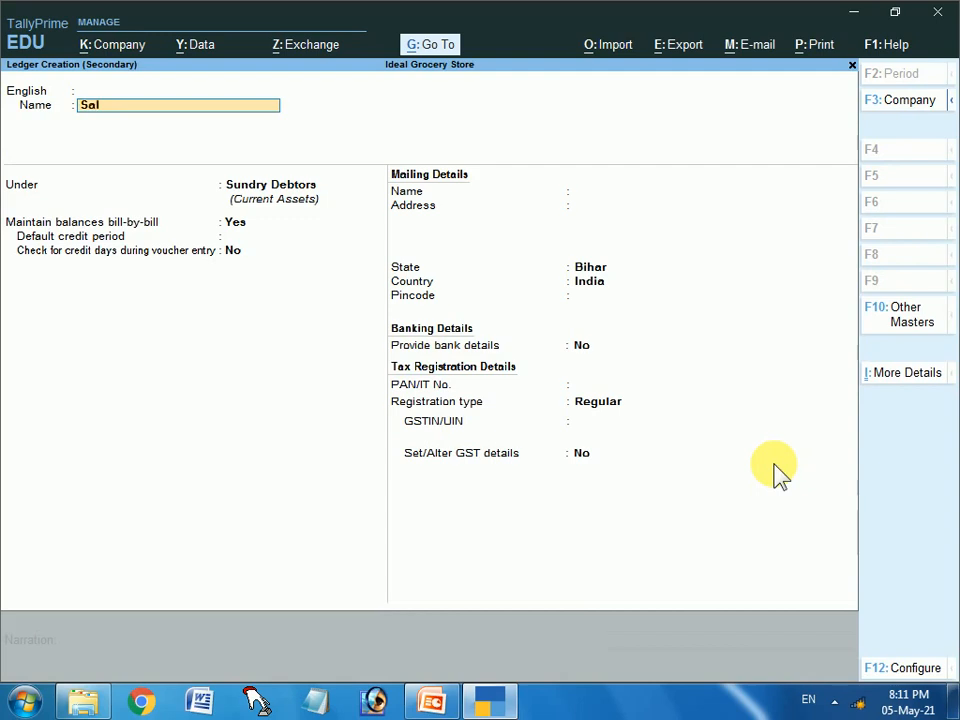
pyautogui.write('es A/c')
pyautogui.press('Return')
pyautogui.press('Return')
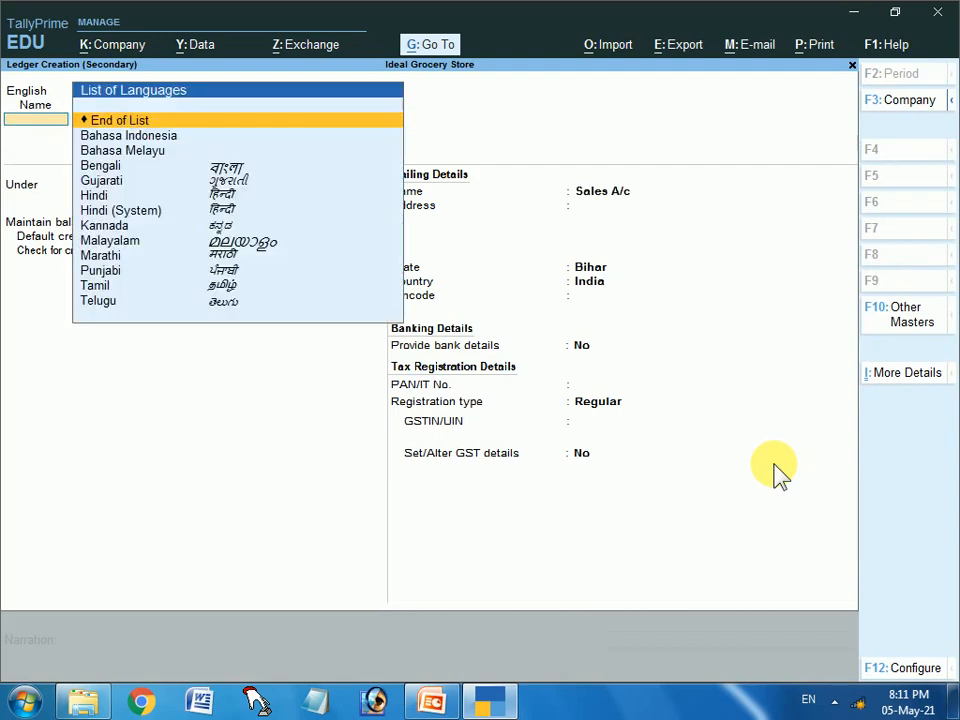
pyautogui.press('Return')
pyautogui.write('Sa')
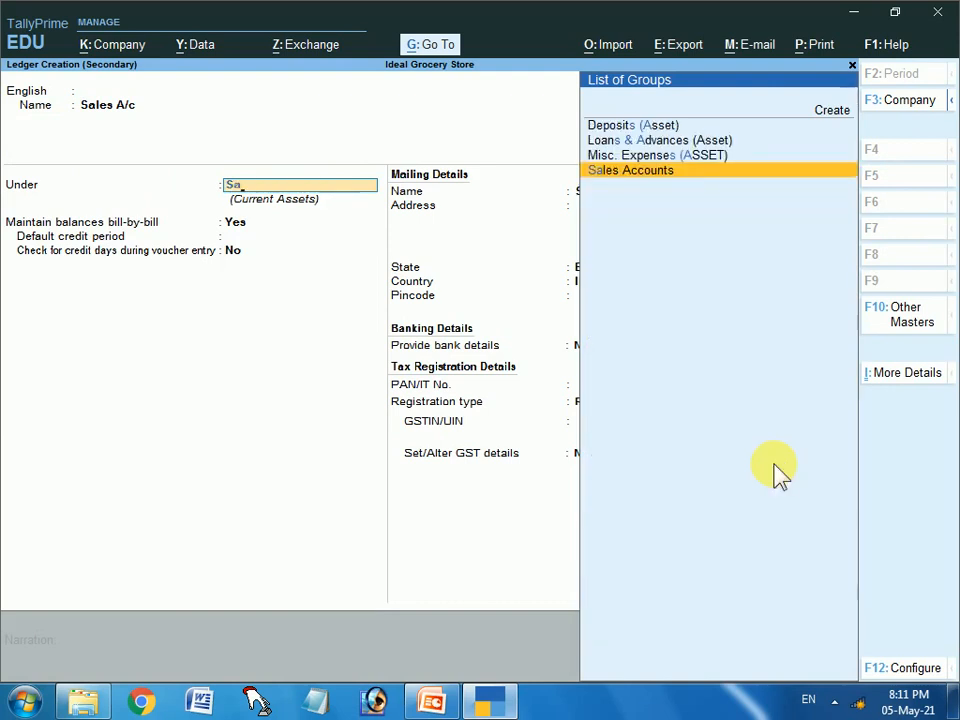
pyautogui.press('Return')
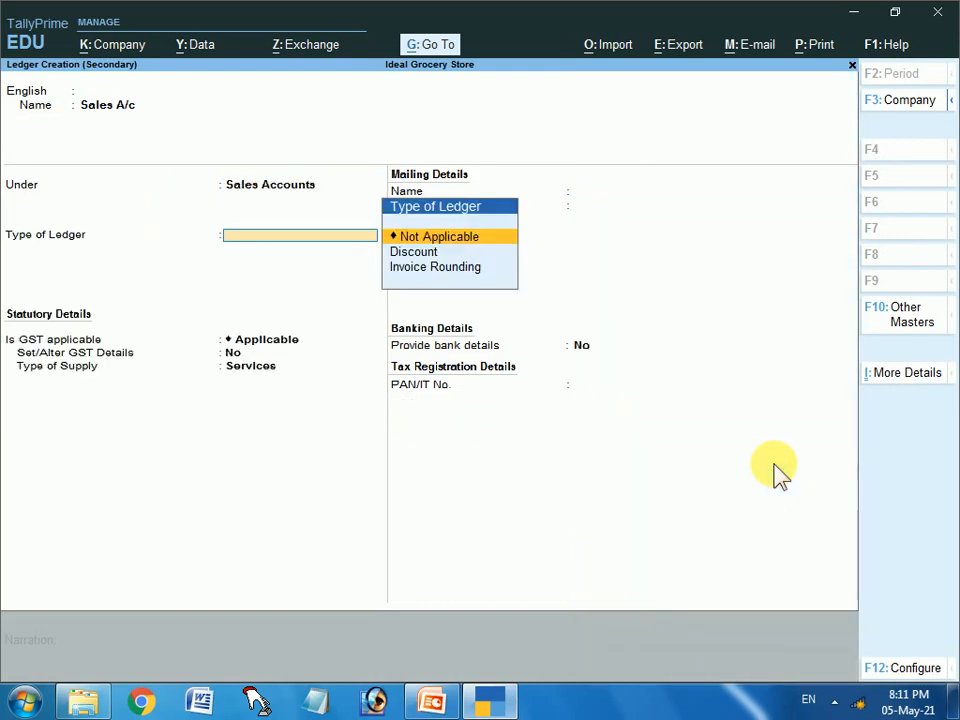
# Step: Keep ledger type Not Applicable and GST Applicable, set type of supply to Goods, and save the Sales A/c ledger without bank details
pyautogui.press('Return')
pyautogui.press('Return')
pyautogui.press('Return')
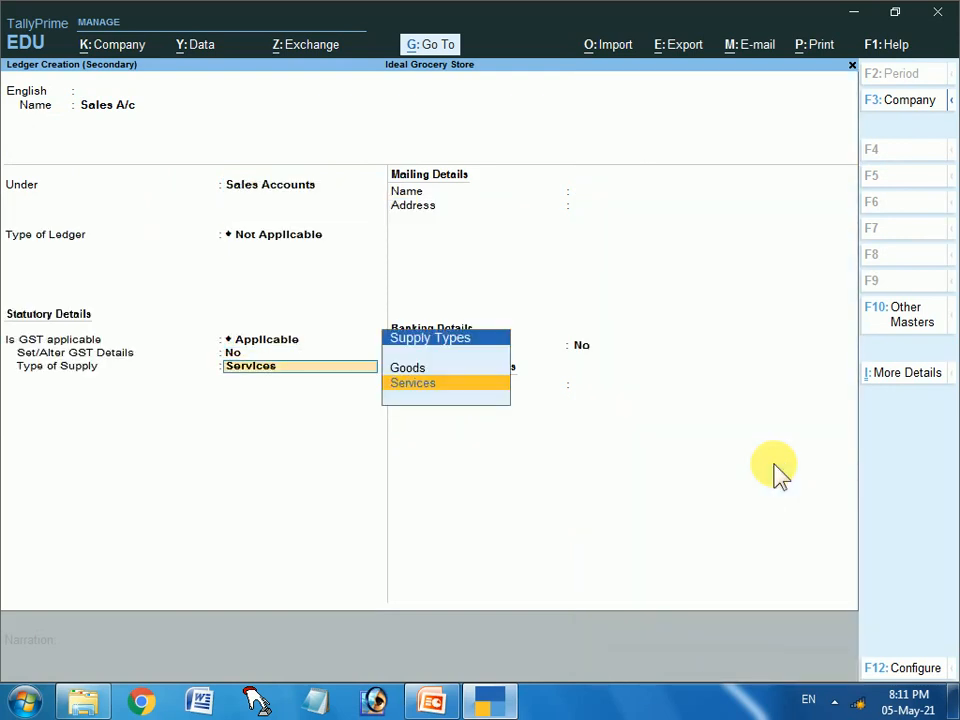
pyautogui.press('Up')
pyautogui.press('Return')
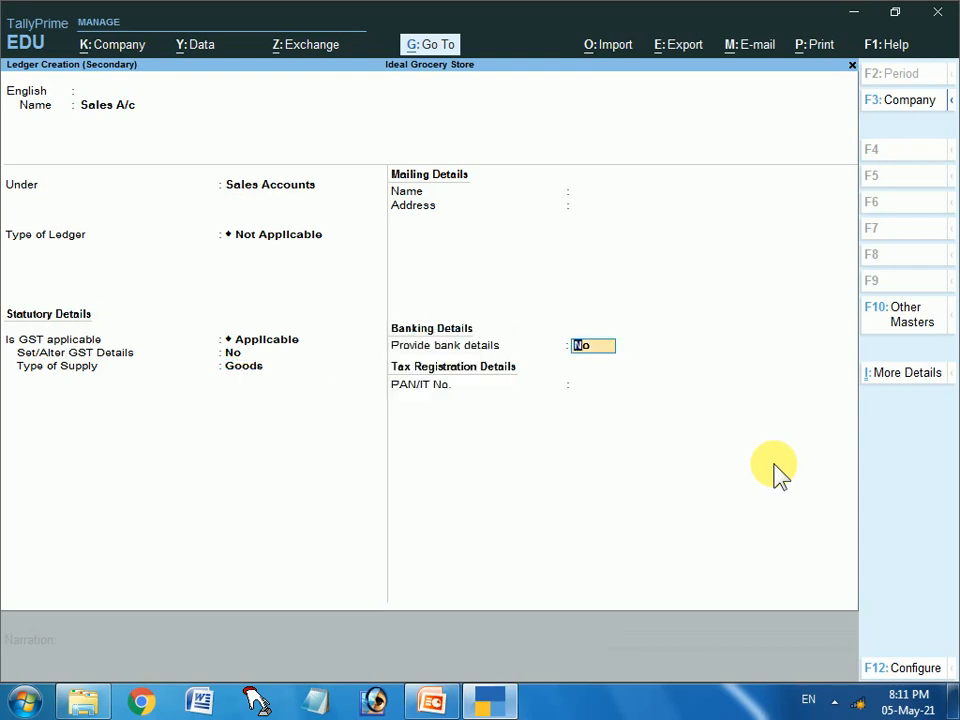
pyautogui.press('Return')
pyautogui.press('Return')
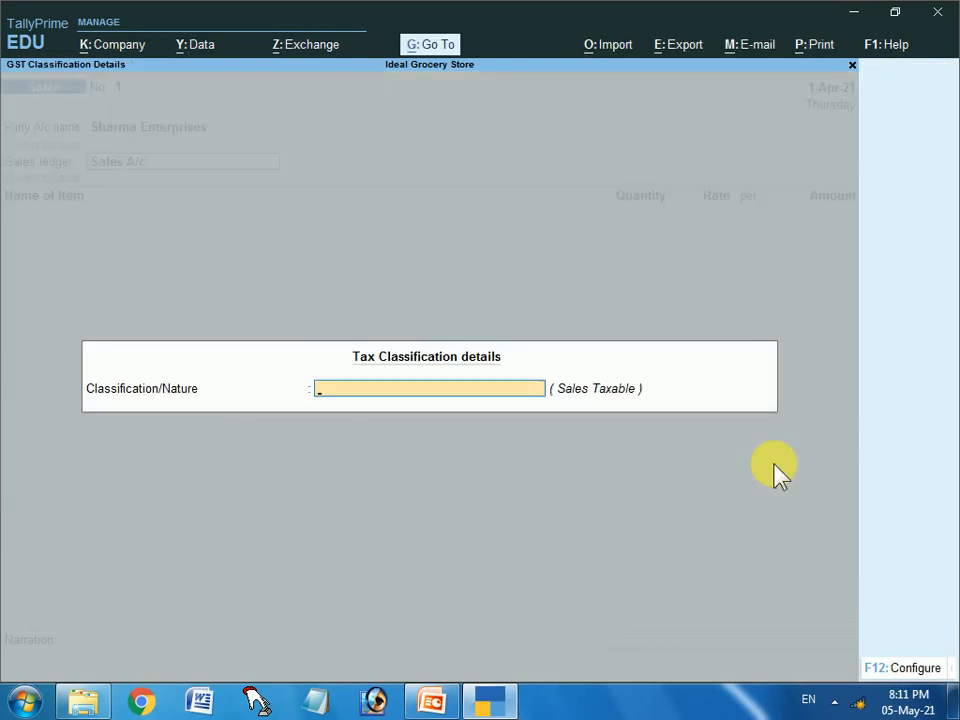
# Step: Set the tax classification/nature of the sales transaction to Sales Taxable
pyautogui.write('S')
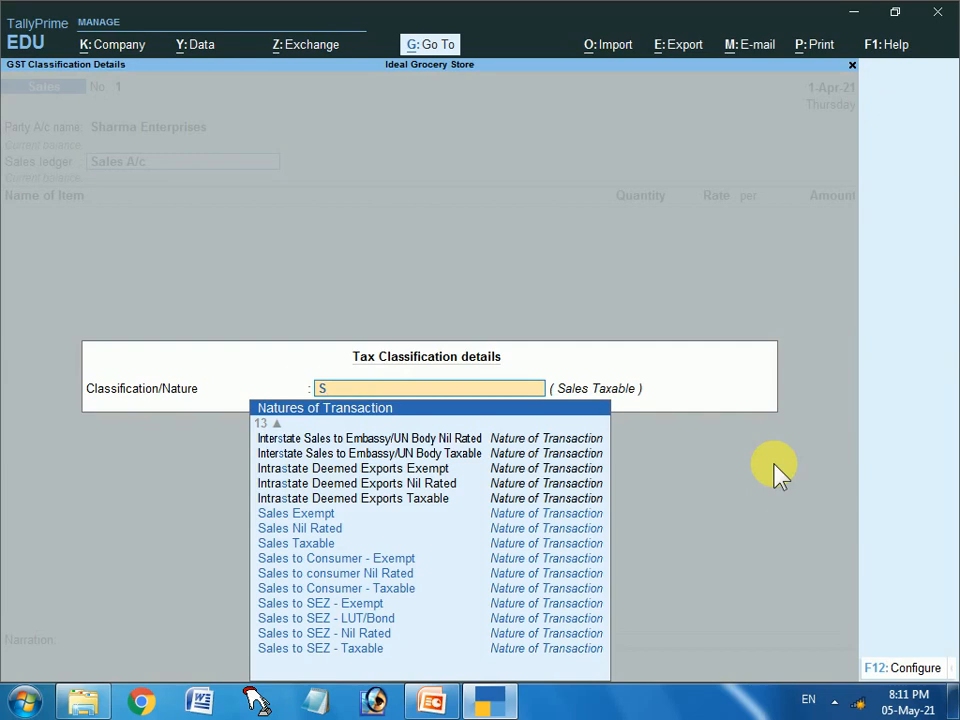
pyautogui.write('a')
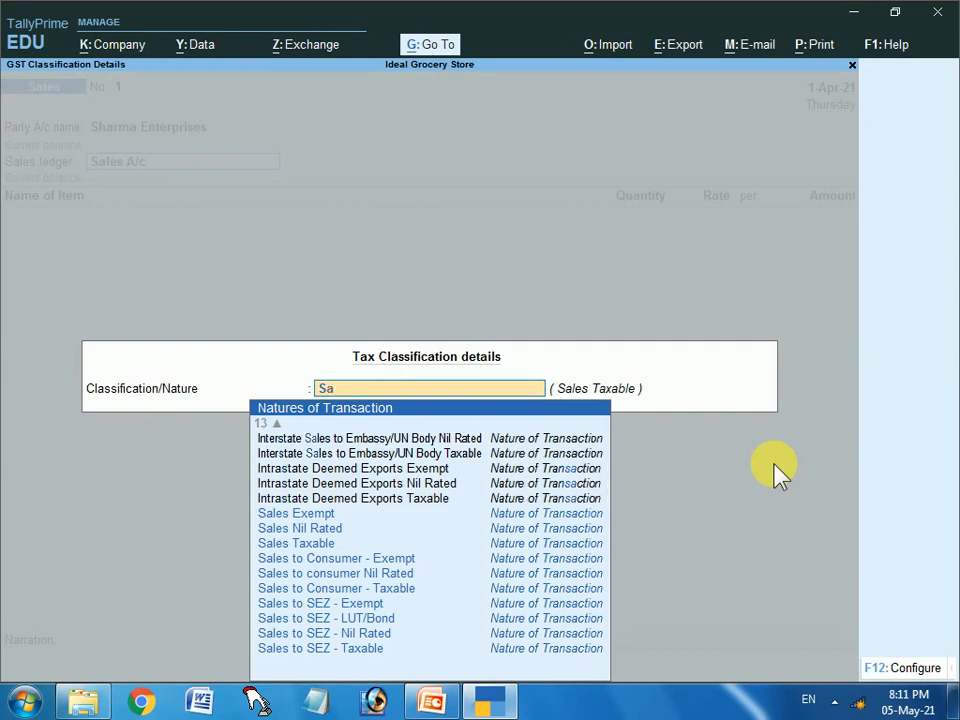
pyautogui.write('les')
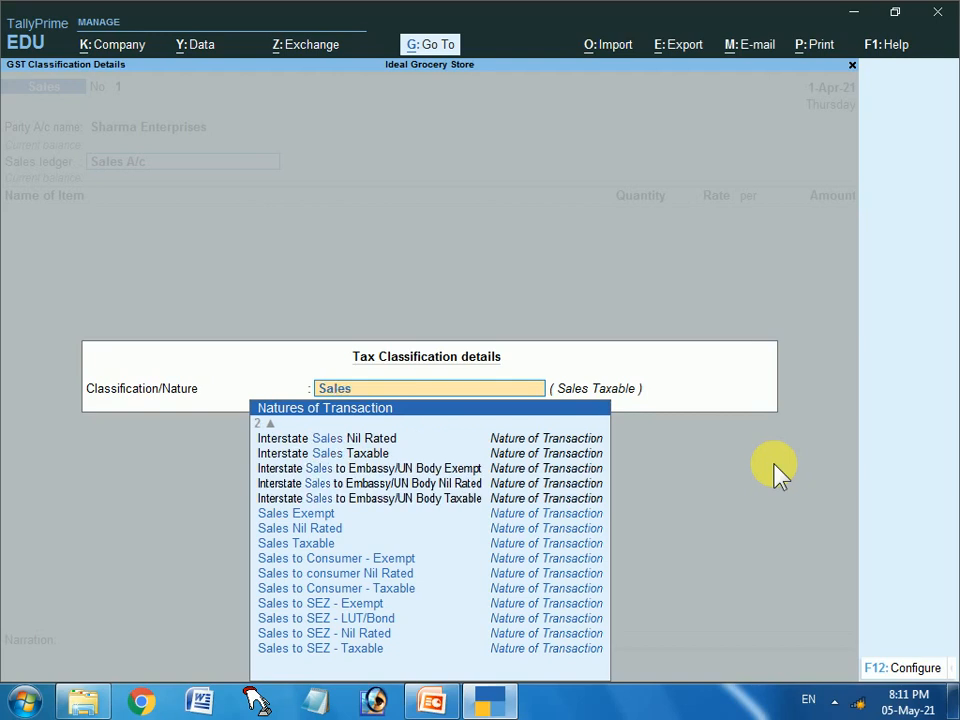
pyautogui.press('Down')
pyautogui.press('Down')
pyautogui.press('Down')
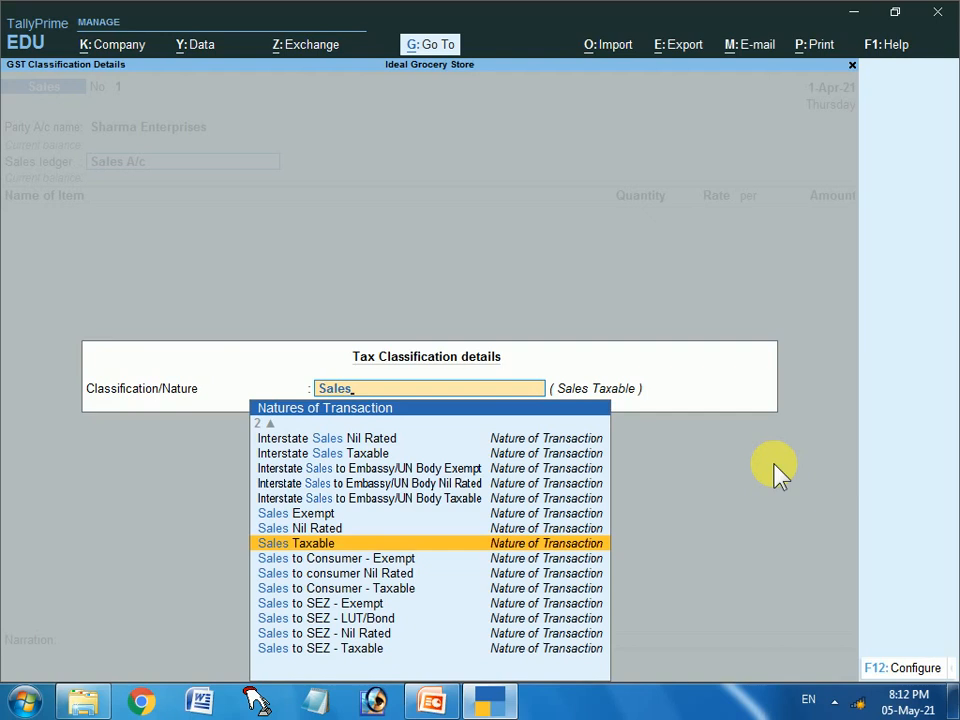
pyautogui.press('Down')
pyautogui.press('Down')
pyautogui.press('Down')
pyautogui.press('Down')
pyautogui.press('Down')
pyautogui.press('Down')
pyautogui.press('Down')
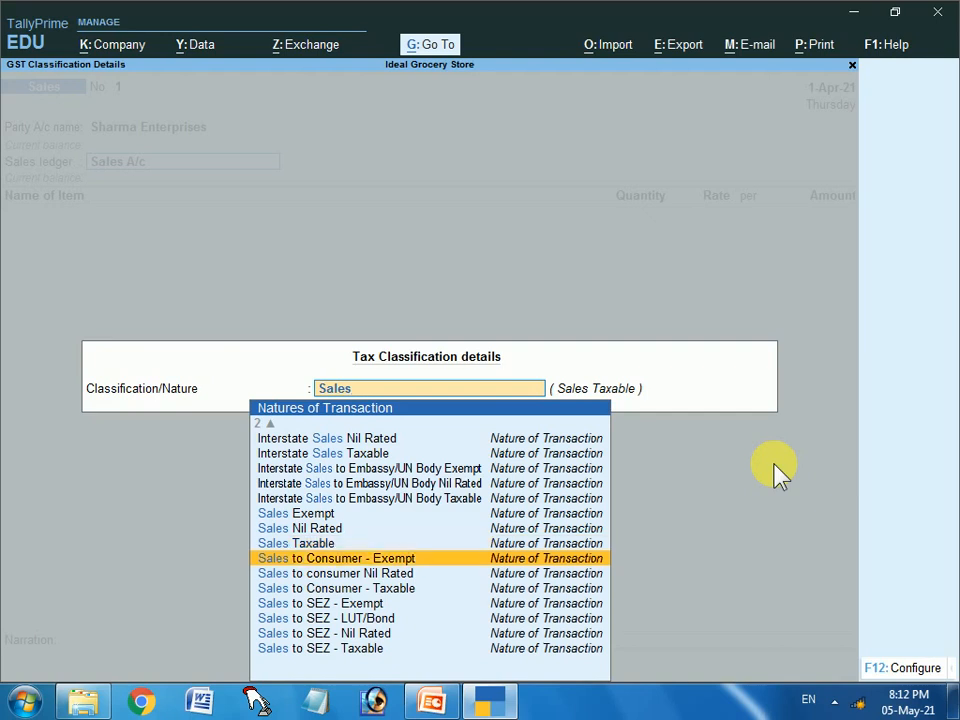
pyautogui.press('Up')
pyautogui.press('Up')
pyautogui.press('Up')
pyautogui.press('Up')
pyautogui.press('Up')
pyautogui.press('Up')
pyautogui.press('Up')
pyautogui.press('Up')
pyautogui.press('Up')
pyautogui.press('Up')
pyautogui.press('Up')
pyautogui.press('Up')
pyautogui.press('Up')
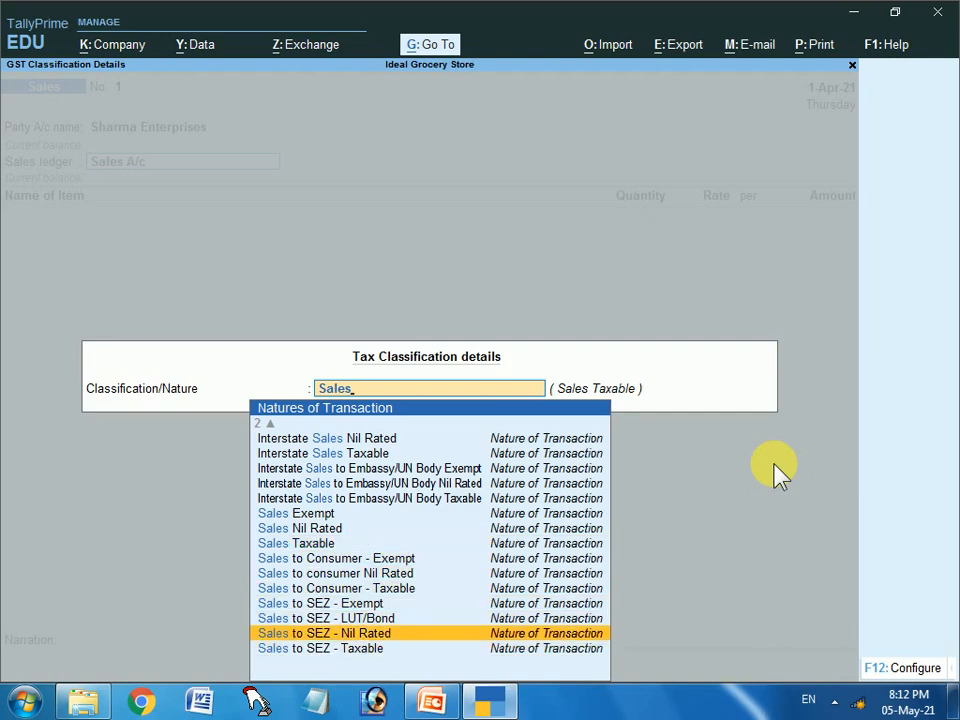
pyautogui.press('Down')
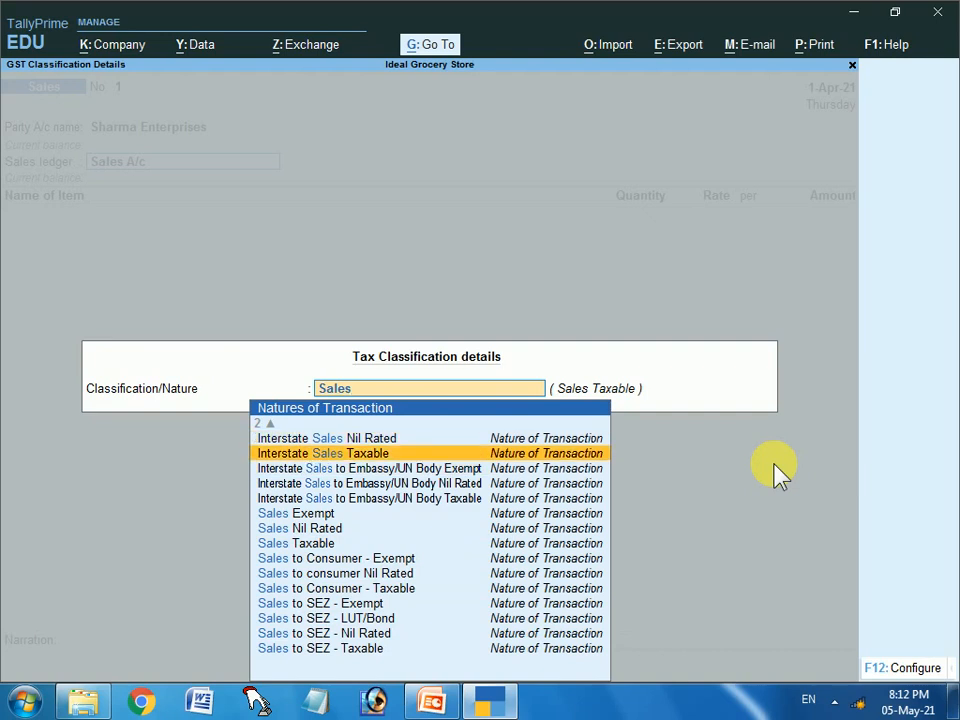
pyautogui.press('Down')
pyautogui.press('Down')
pyautogui.press('Down')
pyautogui.press('Down')
pyautogui.press('Down')
pyautogui.press('Down')
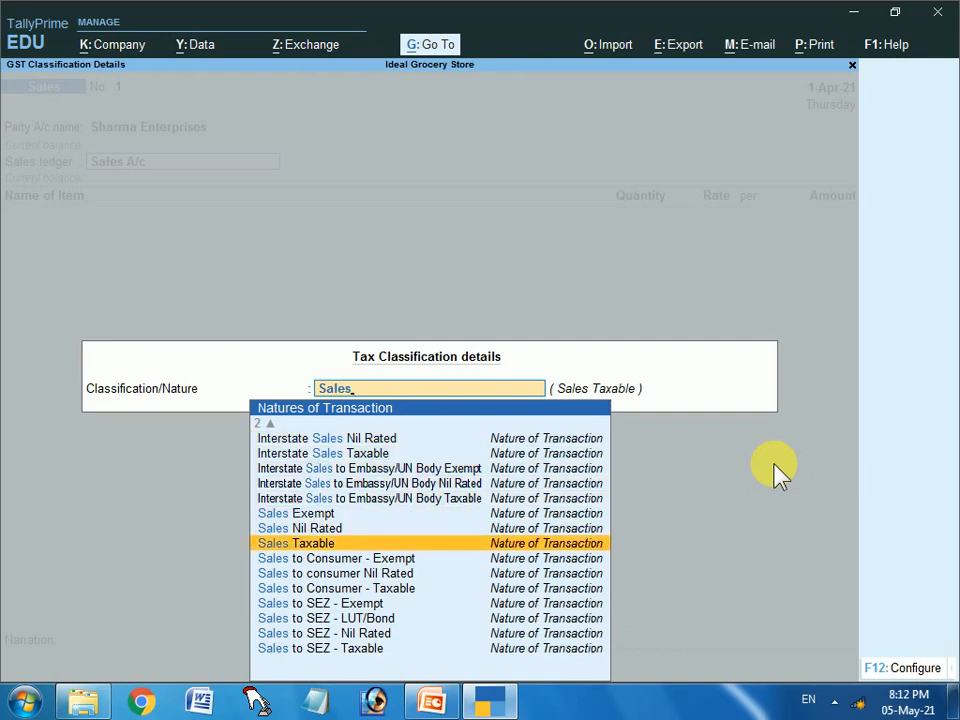
pyautogui.press('Return')
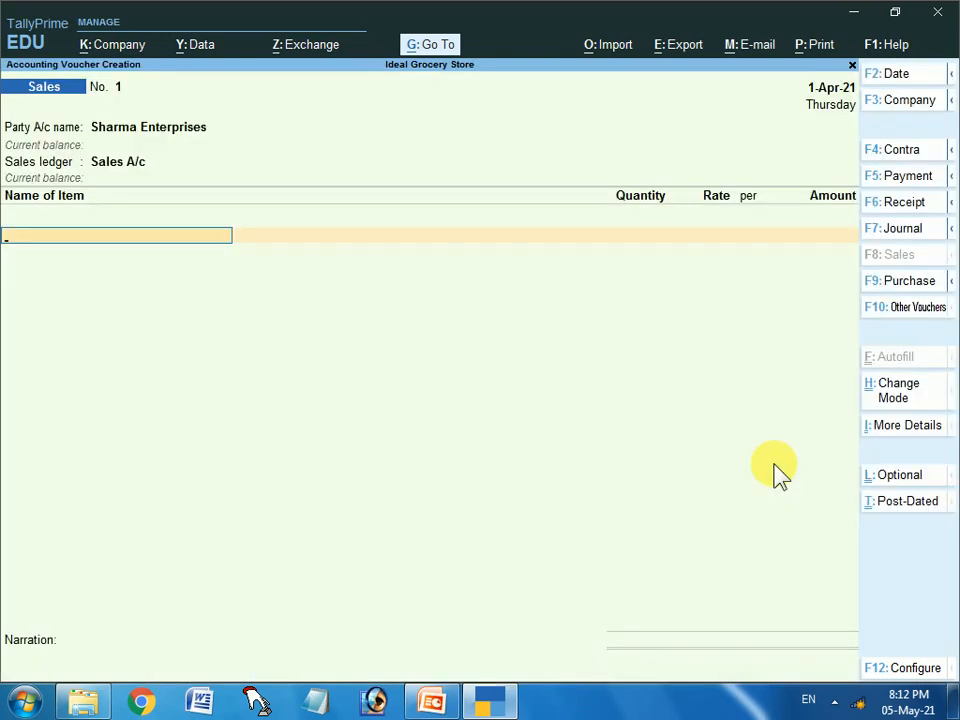
# Step: Enter the item Swastik Mixture with quantity 90 kgs at a rate of 150 per kg
pyautogui.write('S')
pyautogui.press('Return')
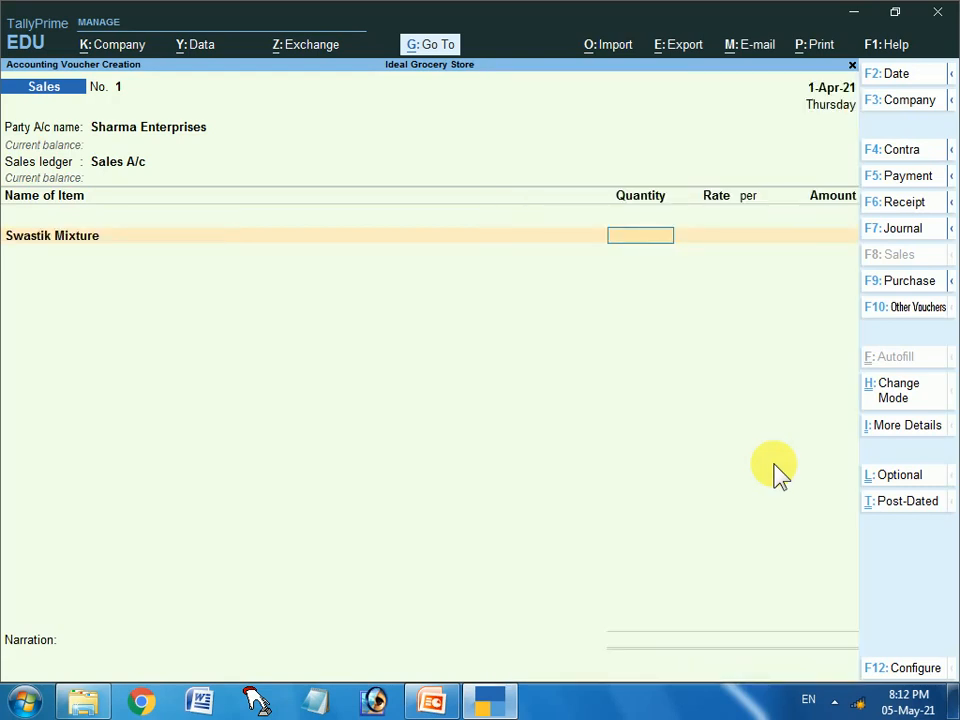
pyautogui.write('90')
pyautogui.press('Return')
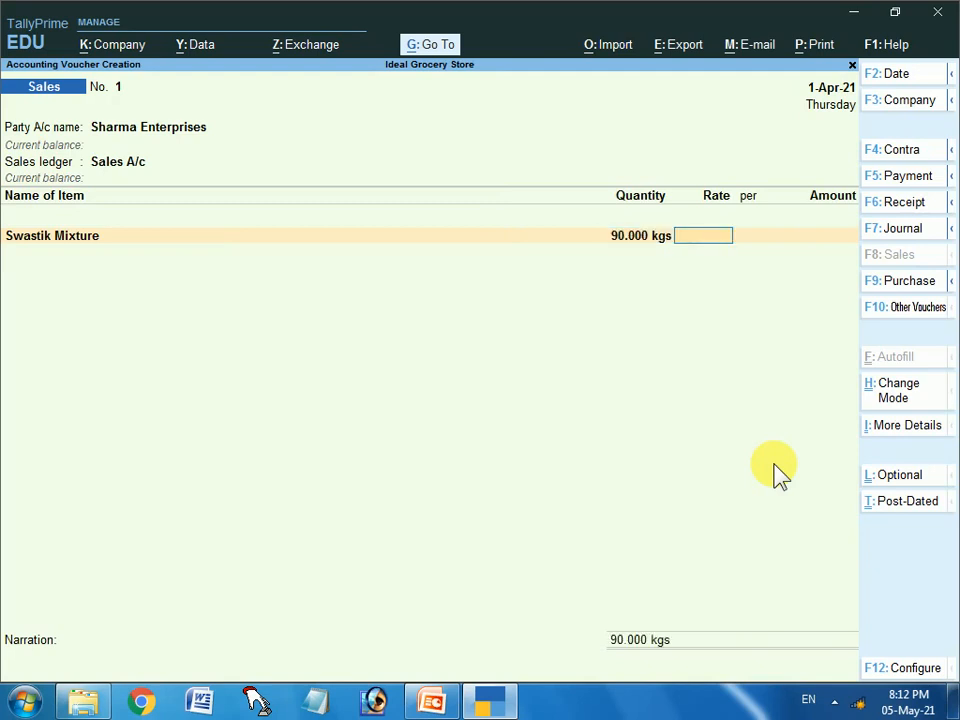
pyautogui.write('150')
pyautogui.press('Return')
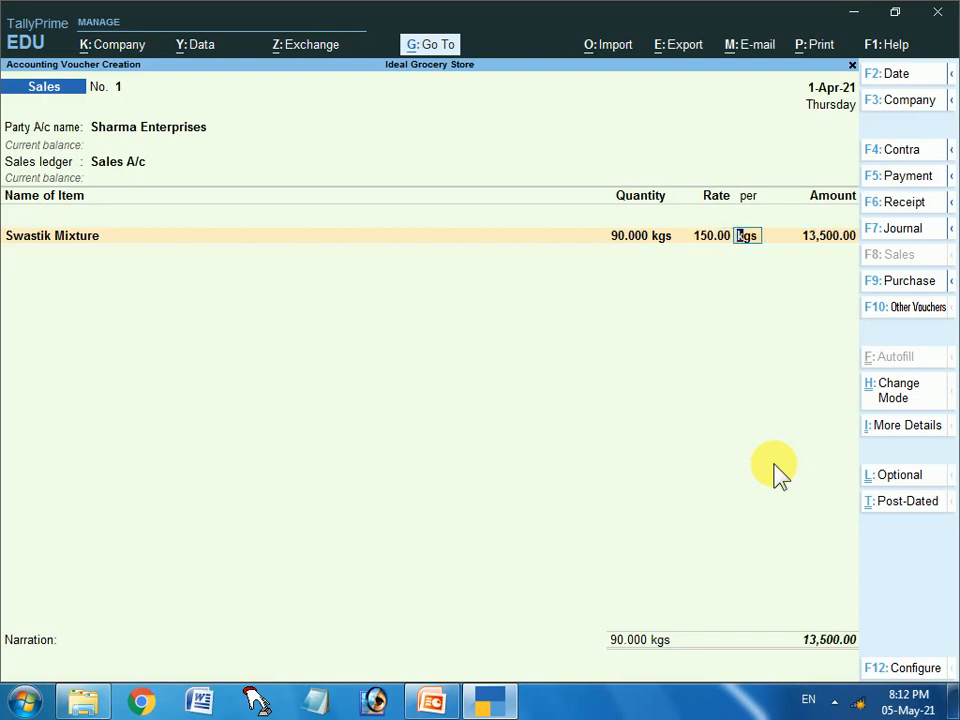
pyautogui.press('Return')
pyautogui.press('Return')
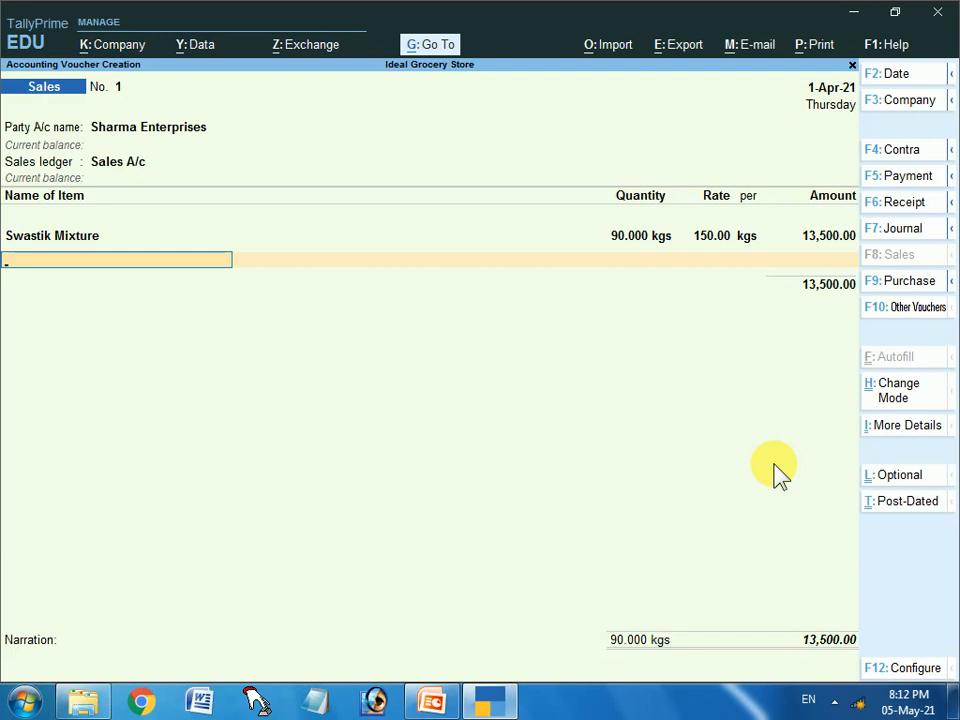
# Step: End the item list and add the Cgst ledger with its calculated tax amount
pyautogui.press('Return')
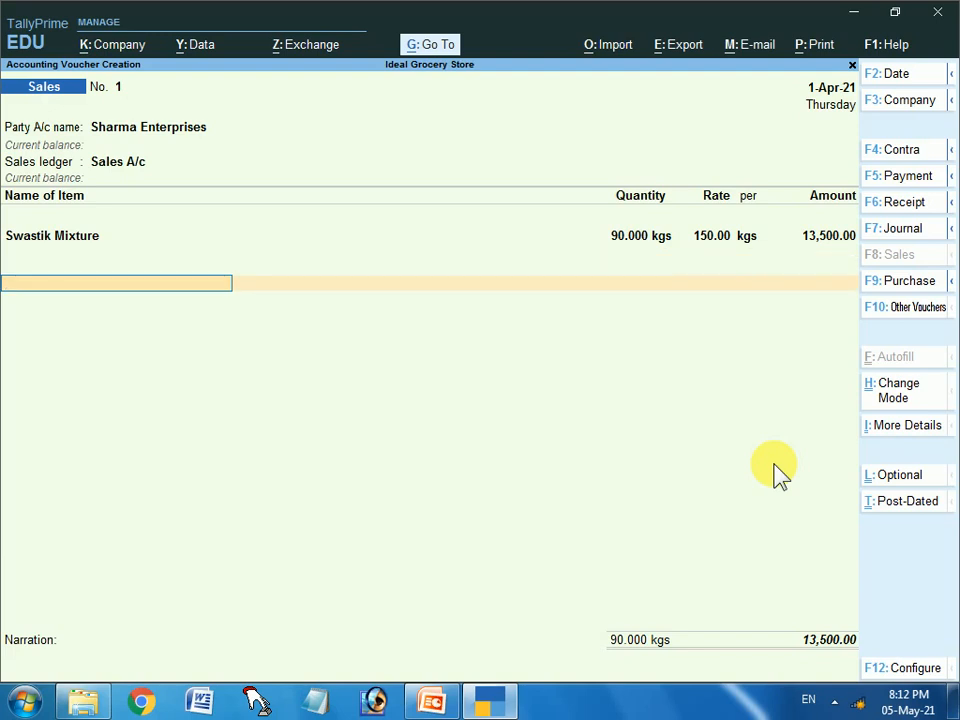
pyautogui.write('S')
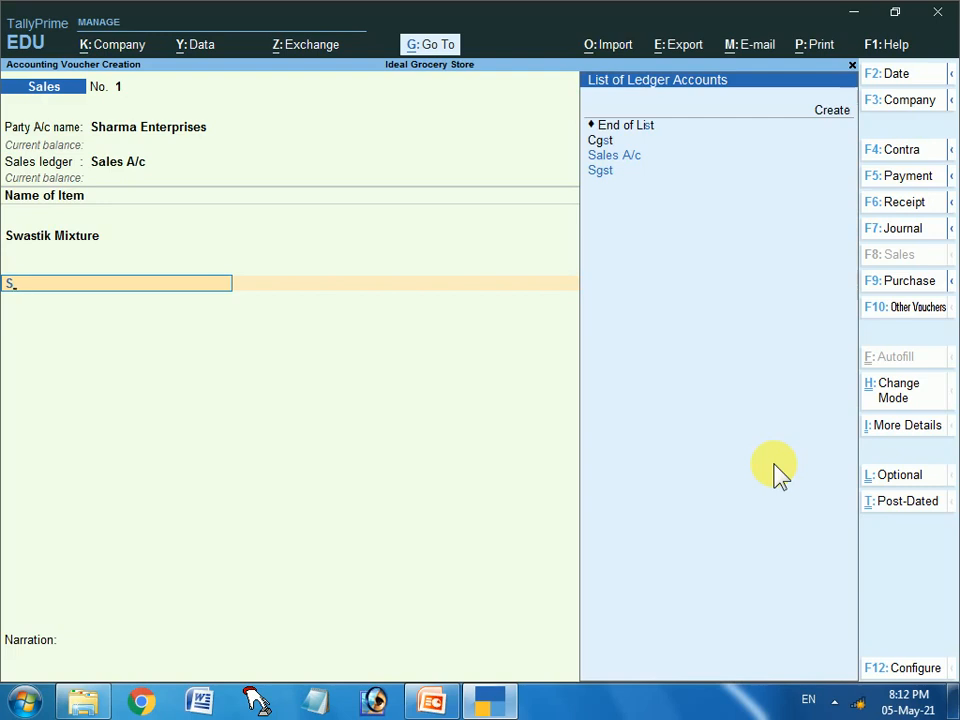
pyautogui.press('BackSpace')
pyautogui.press('Down')
pyautogui.press('Return')
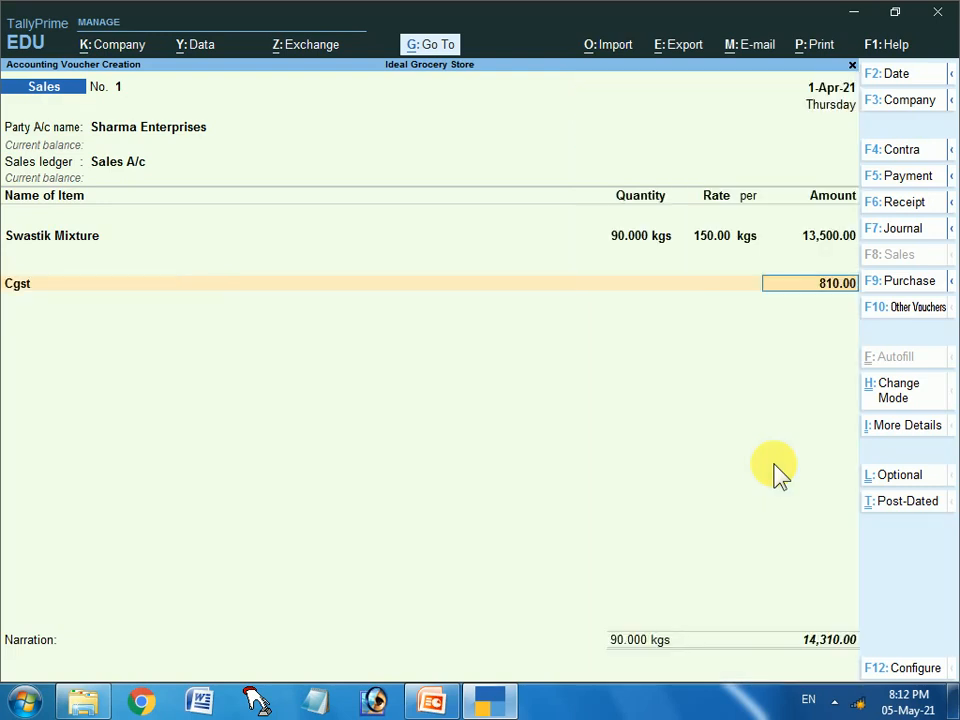
pyautogui.press('Return')
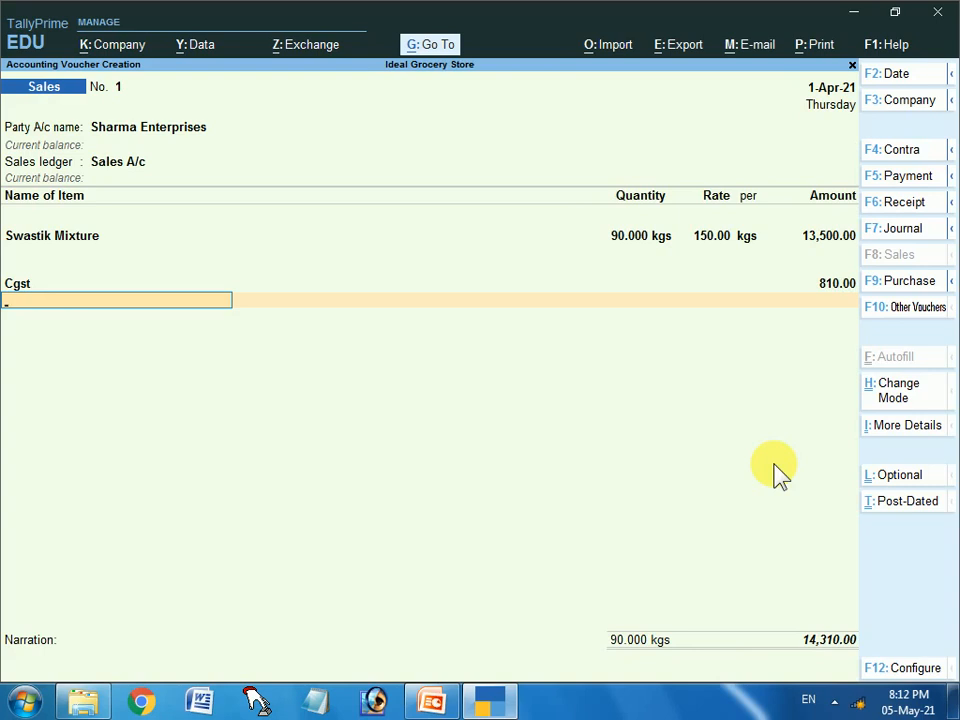
# Step: Add the Sgst ledger with its calculated tax amount and finish the tax ledger entries
pyautogui.write('S')
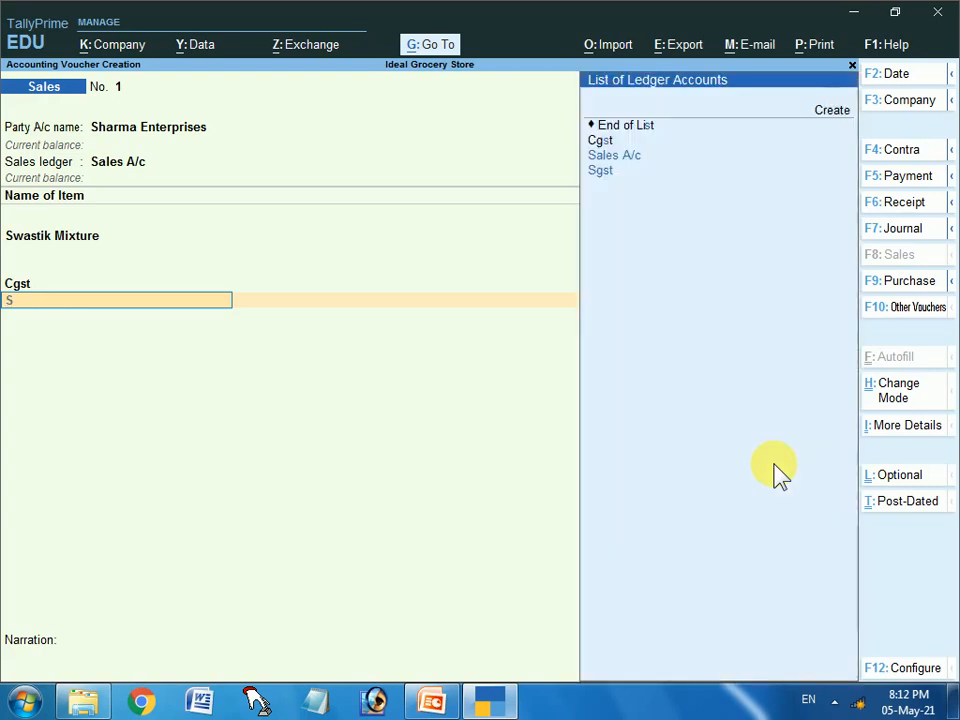
pyautogui.write('g')
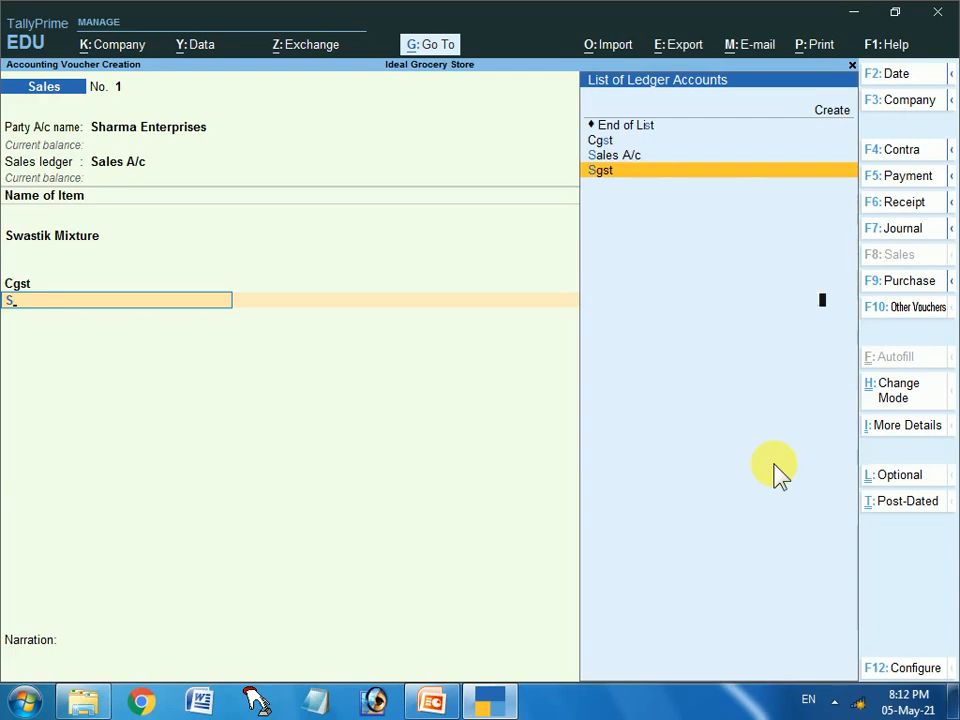
pyautogui.press('Return')
pyautogui.press('Return')
pyautogui.press('Return')
pyautogui.press('Return')
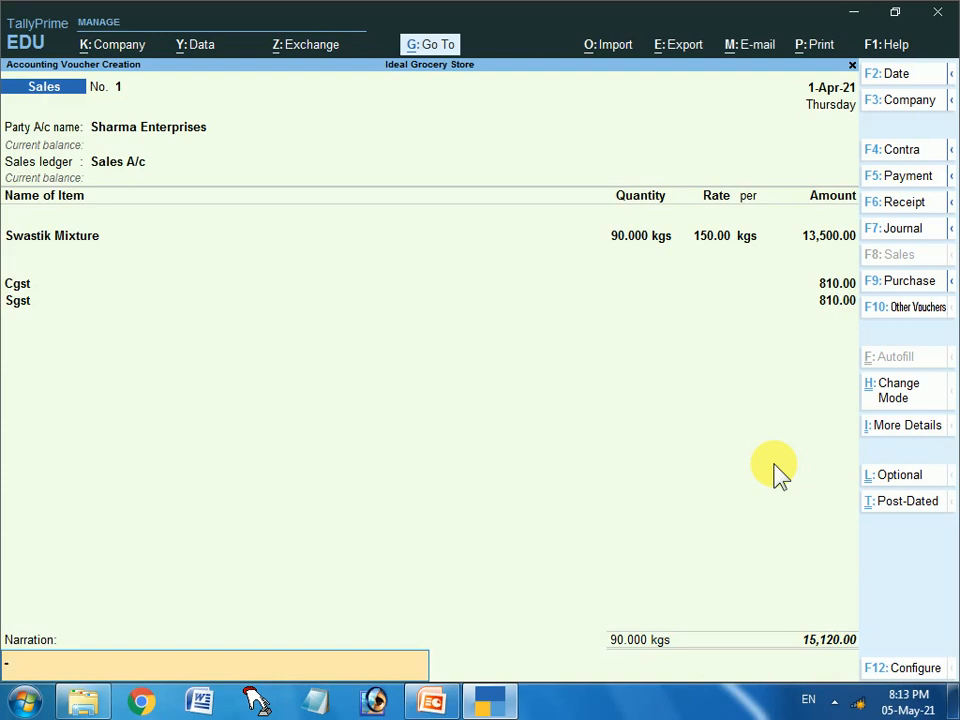
# Step: Save the sales voucher with the narration "goods sales to sharma enterprises" and return to the Gateway of Tally
pyautogui.write('goods sales to sharma')
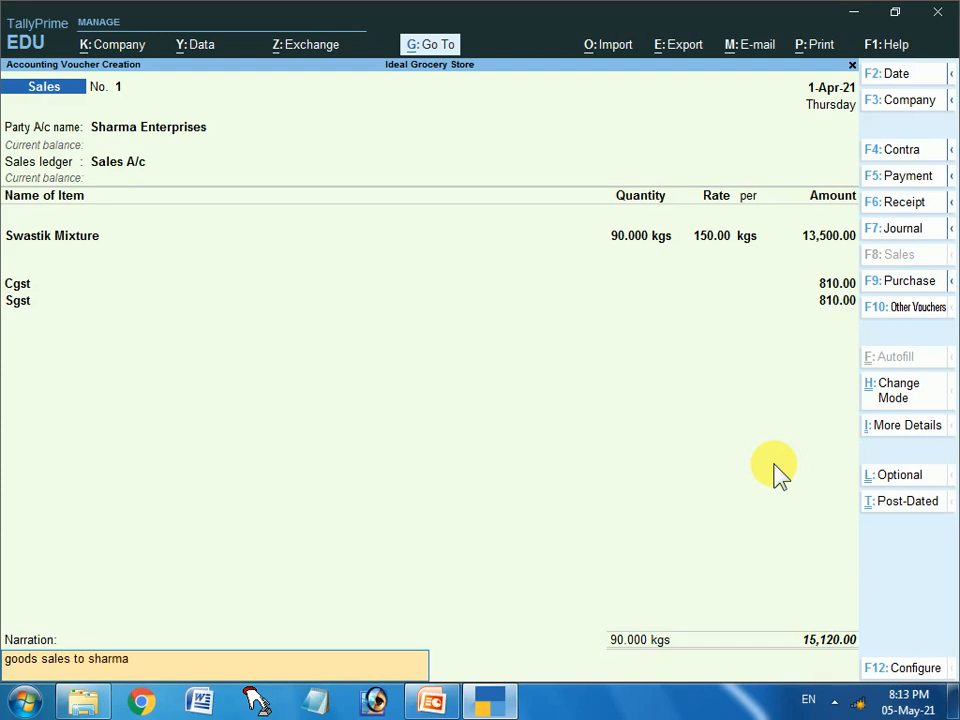
pyautogui.write(' enterprises')
pyautogui.press('Return')
pyautogui.press('Return')
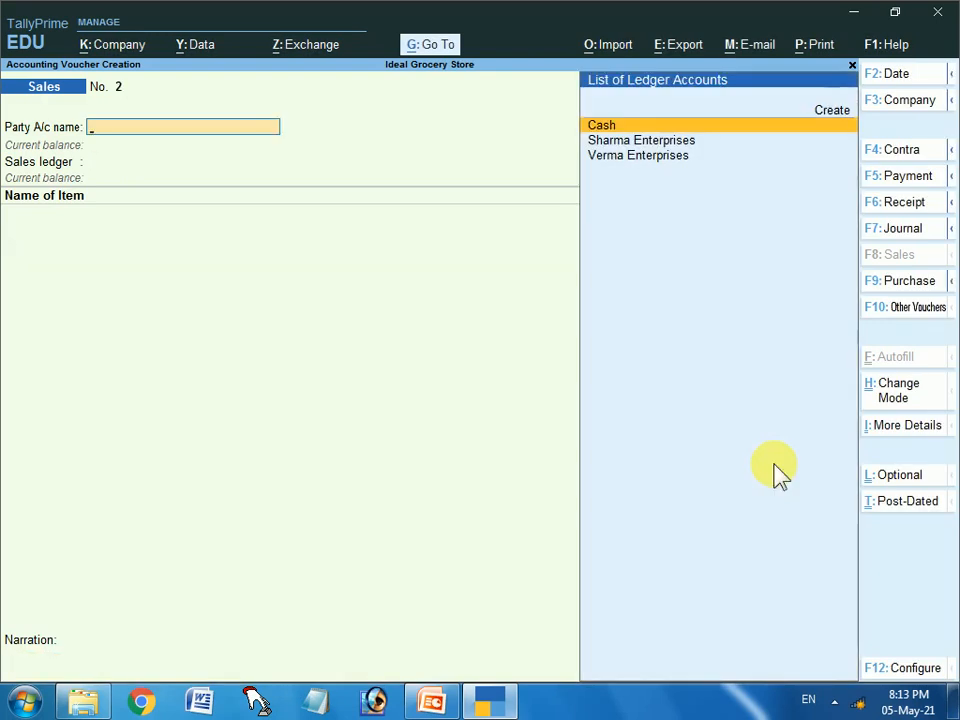
pyautogui.press('Escape')
pyautogui.press('Return')
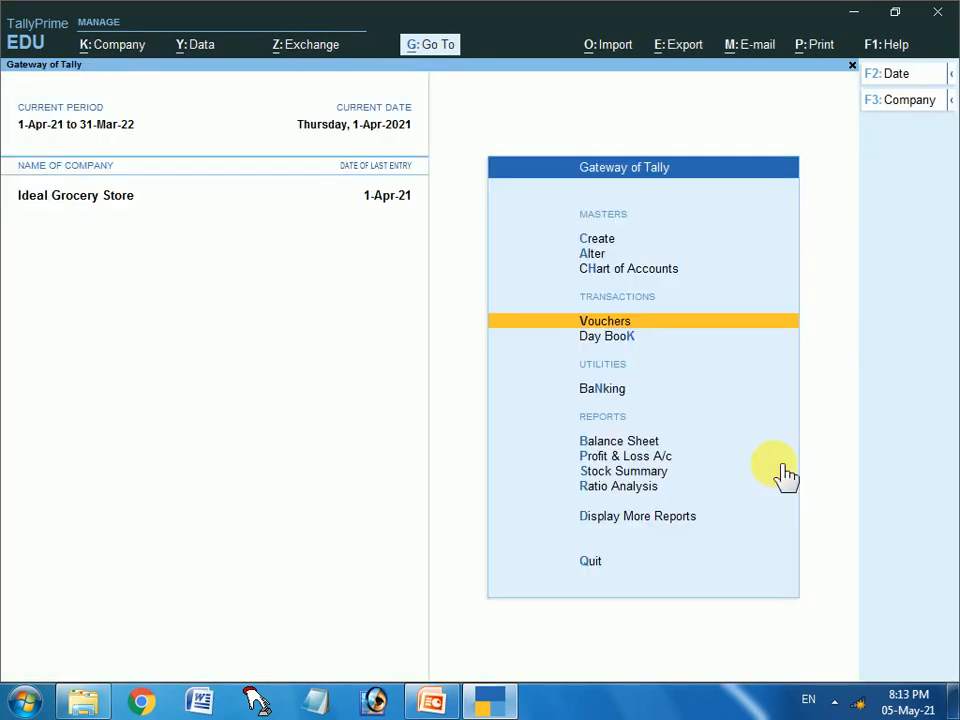
# Step: Open the Day Book, review the Verma Enterprises purchase voucher and return to the voucher list
pyautogui.press('Down')
pyautogui.press('Return')
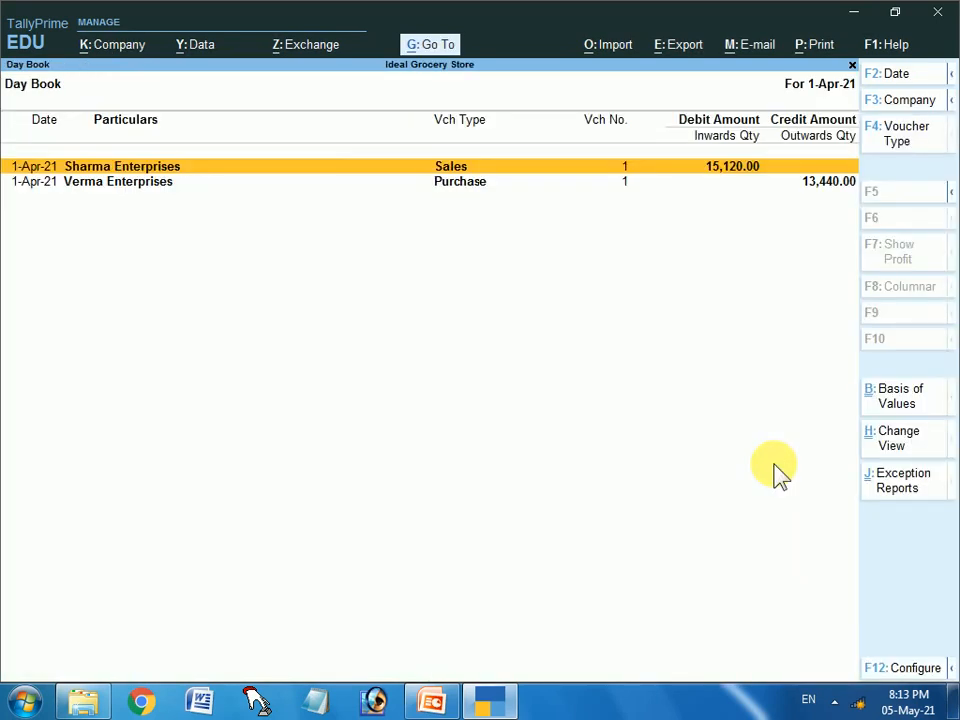
pyautogui.press('Down')
pyautogui.press('Up')
pyautogui.press('Down')
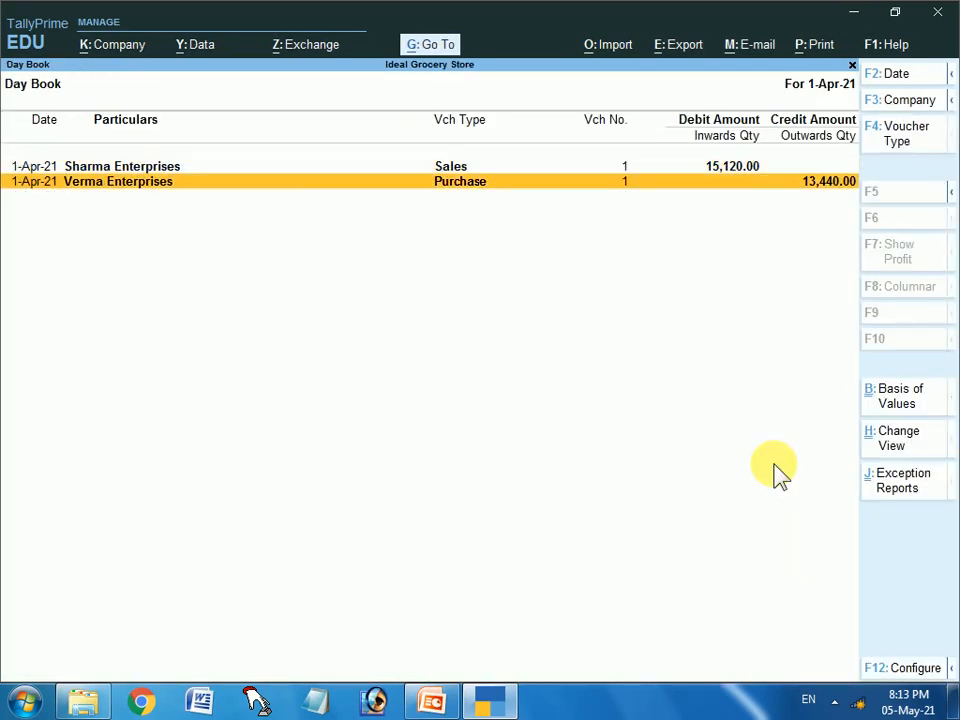
pyautogui.press('Return')
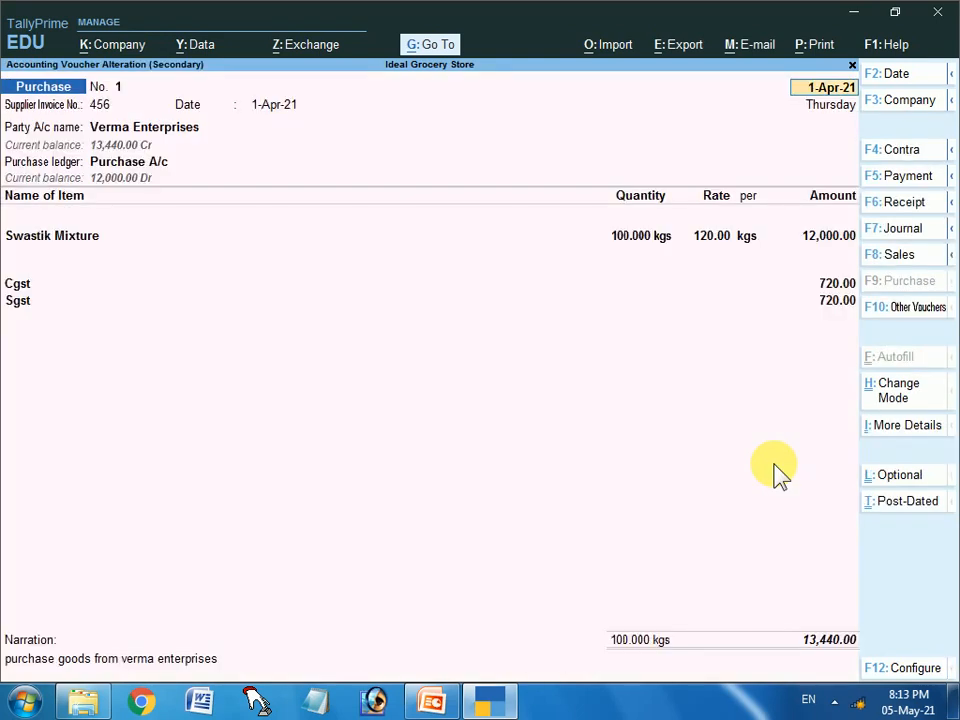
pyautogui.press('Escape')
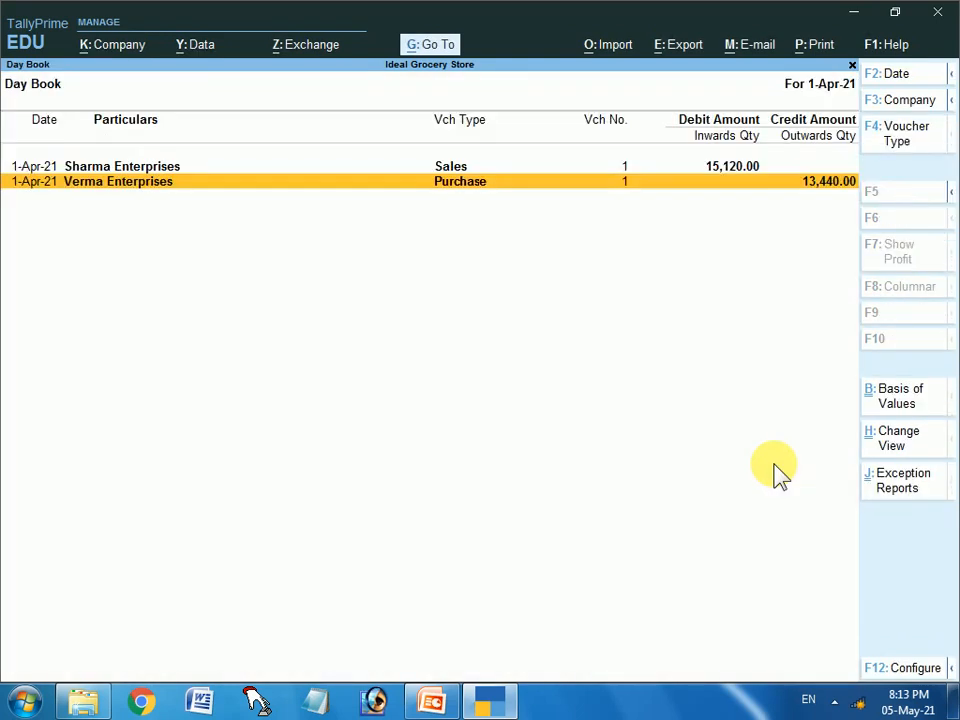
# Step: Review the Sharma Enterprises sales voucher from the Day Book and return to the list
pyautogui.press('Up')
pyautogui.press('Return')
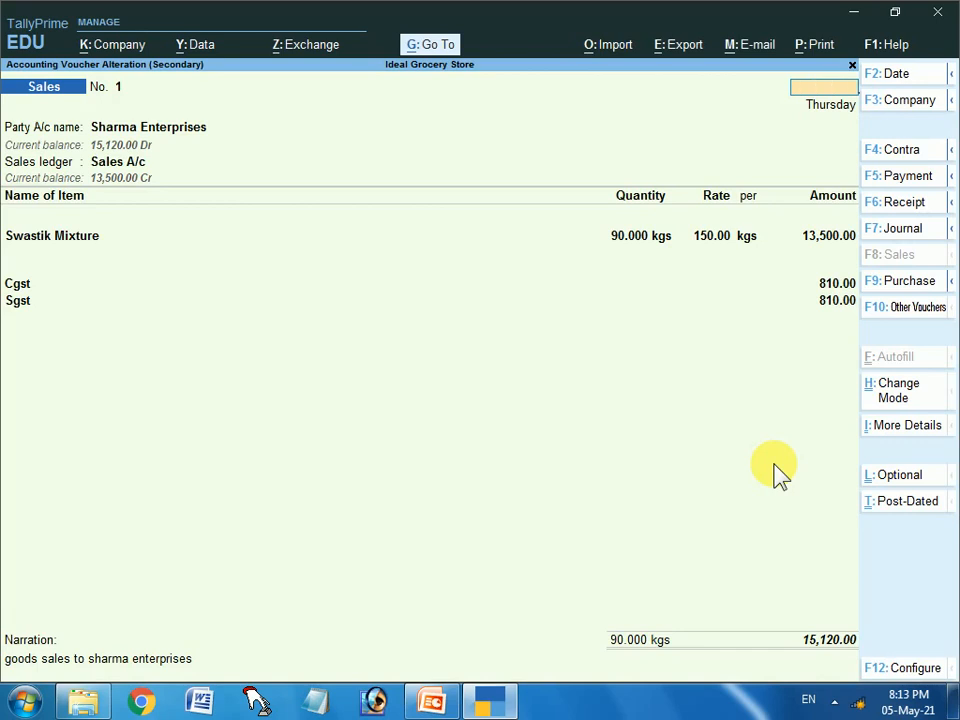
pyautogui.press('Escape')
pyautogui.press('Return')
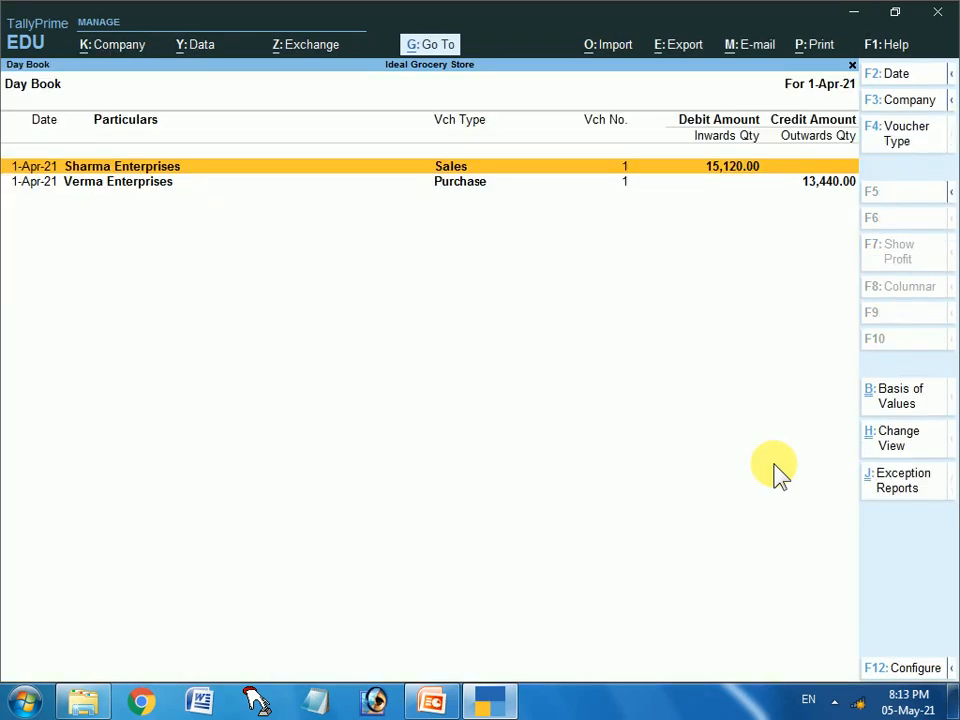
# Step: Reopen the Sharma Enterprises sales voucher and show the print preview of its tax invoice
pyautogui.press('Down')
pyautogui.press('Up')
pyautogui.press('Return')
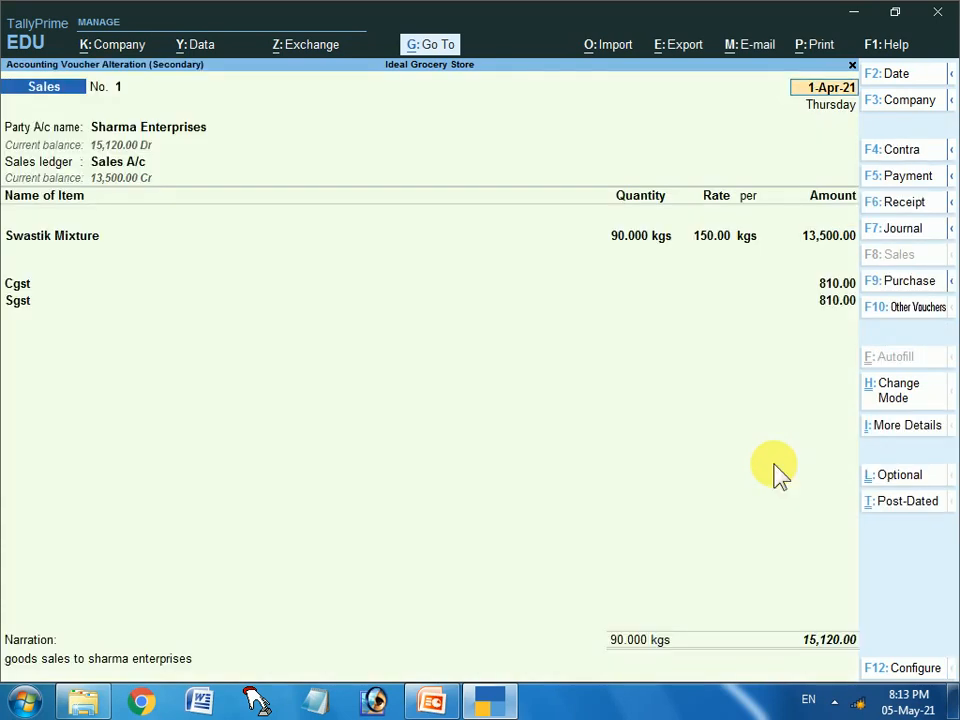
pyautogui.click(814, 45)
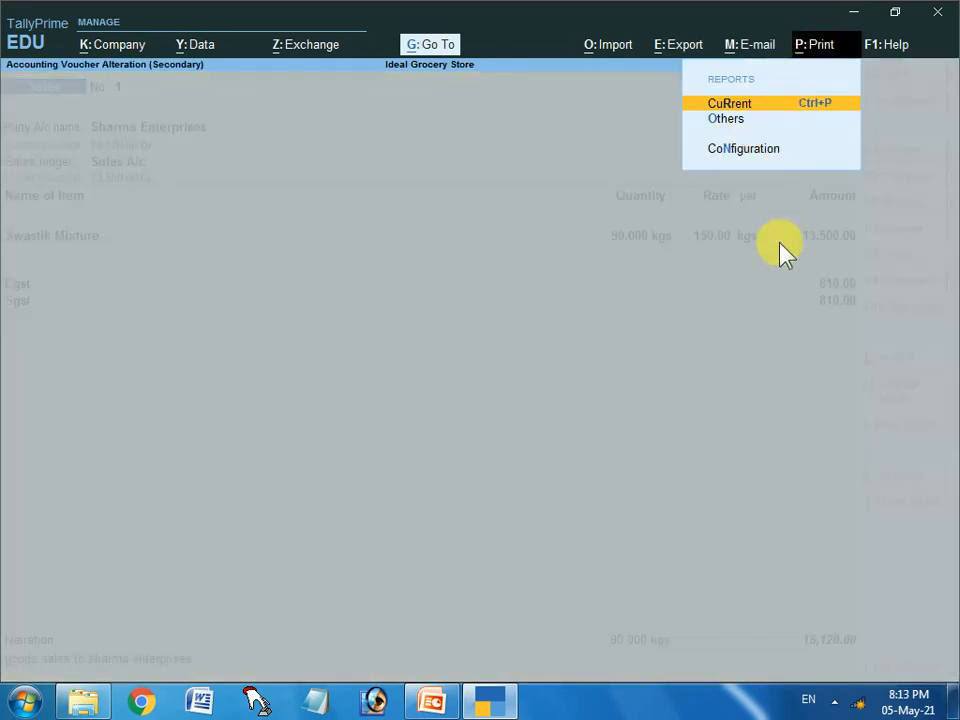
pyautogui.press('Down')
pyautogui.press('Up')
pyautogui.press('Return')
pyautogui.press('Left')
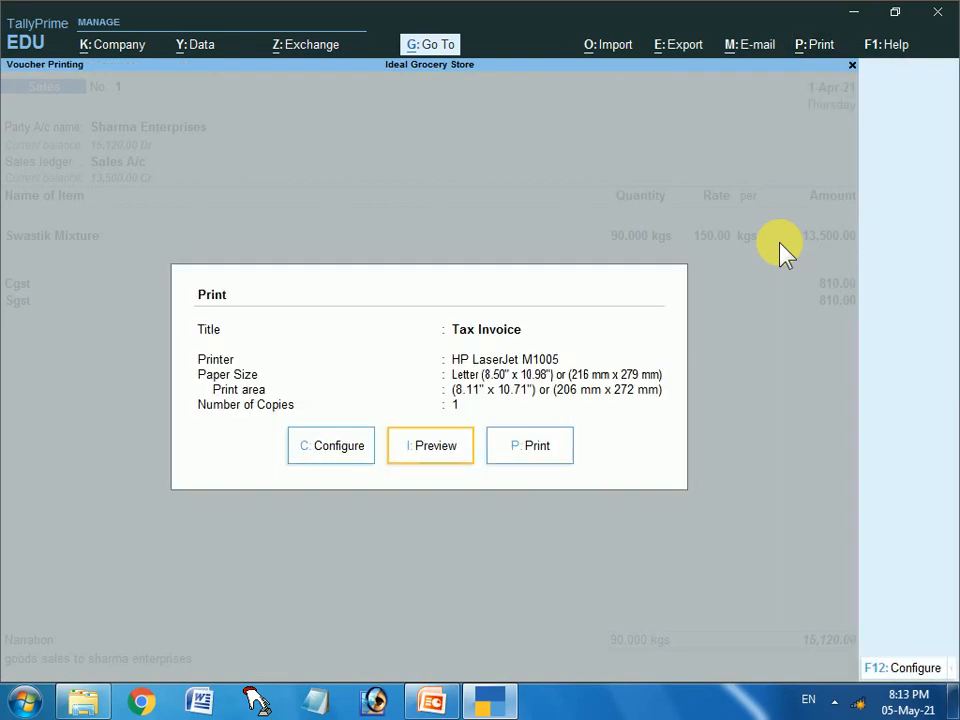
pyautogui.press('Return')
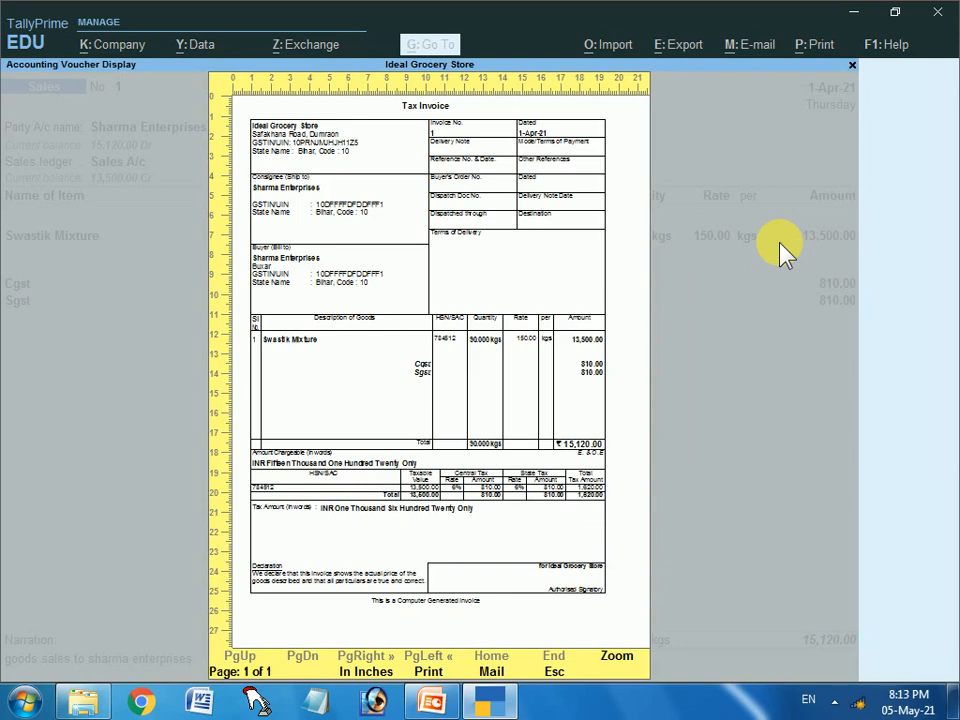
# Step: Zoom in on the tax invoice preview and examine the party details, item line and GST amounts
pyautogui.hotkey('alt', 'z')
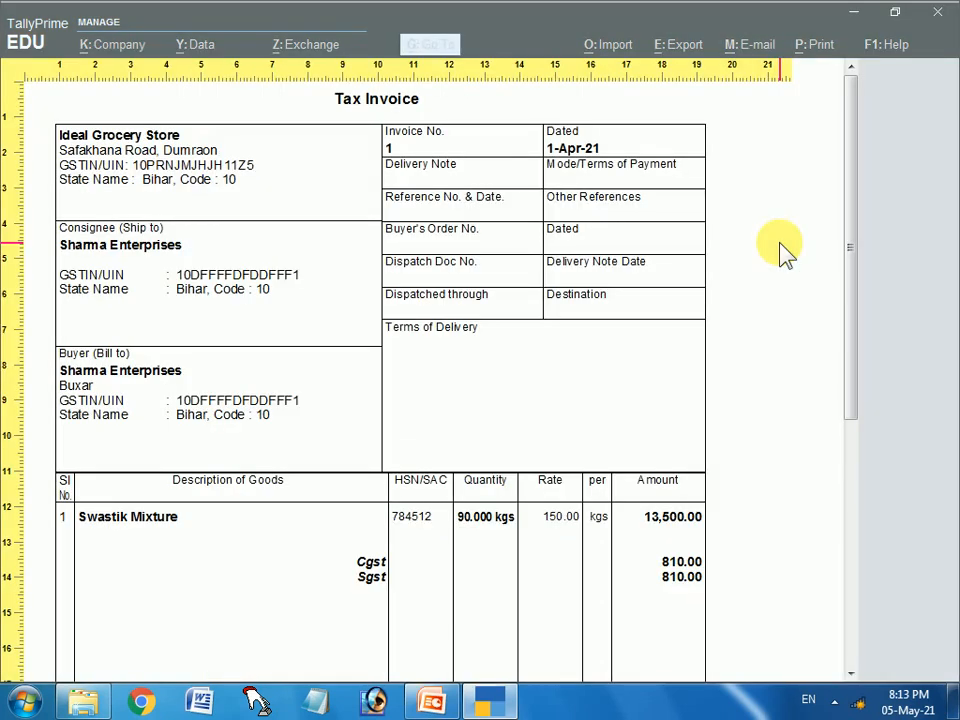
pyautogui.scroll(-1, 848, 310)
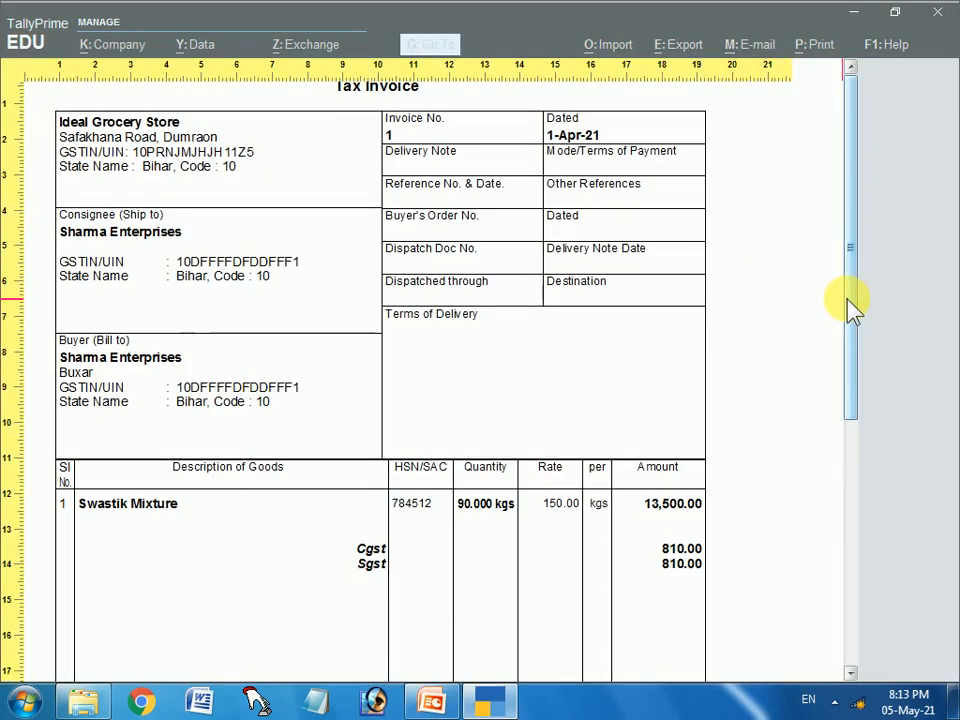
pyautogui.scroll(1, 848, 310)
pyautogui.moveTo(853, 255); pyautogui.dragTo(860, 200)
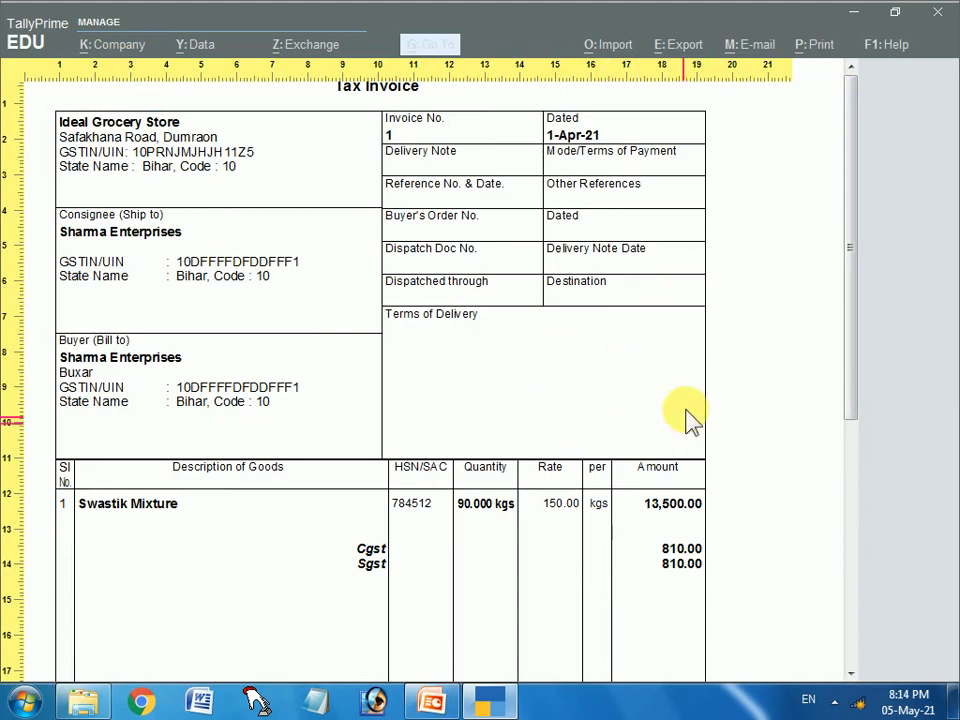
pyautogui.moveTo(846, 349)
pyautogui.mouseDown()
pyautogui.moveTo(840, 593)
pyautogui.moveTo(848, 340)
pyautogui.mouseUp()
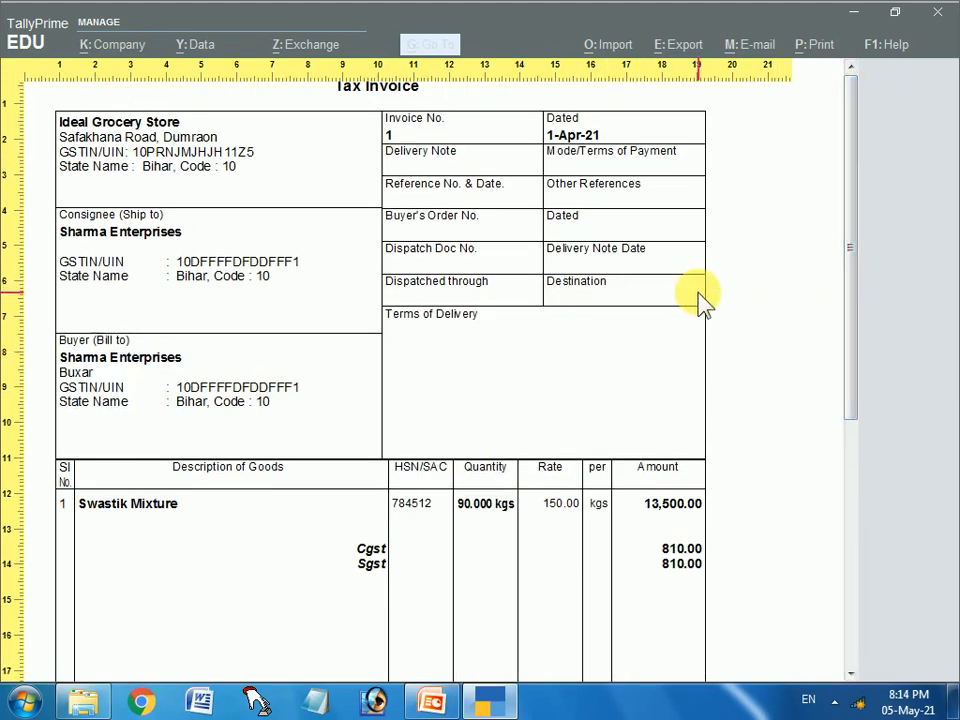